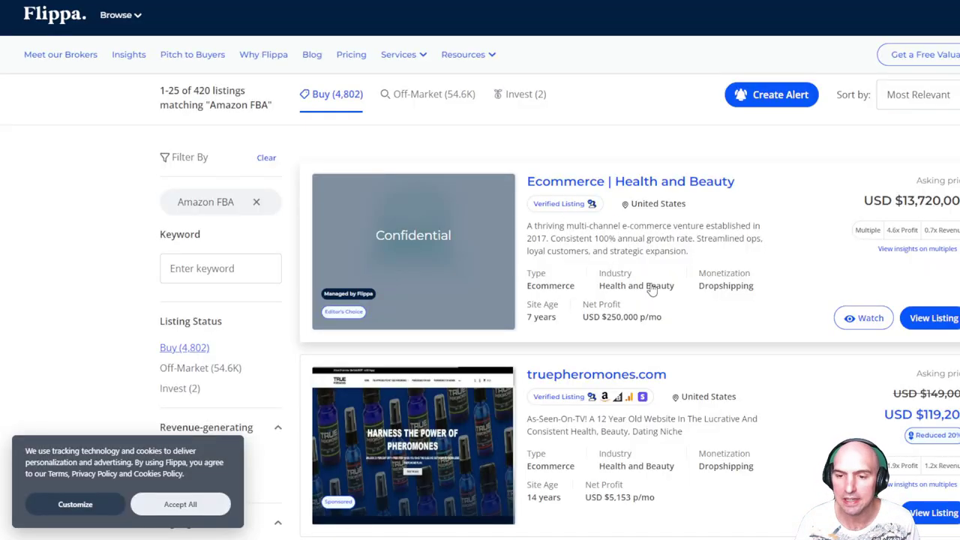
Scroll through Flippa's 192 listings of websites, ecommerce stores and YouTube assets for sale.
{"action": "scroll", "coordinate": [638, 306], "scroll_direction": "down", "scroll_amount": 2}
{"action": "scroll", "coordinate": [639, 306], "scroll_direction": "down", "scroll_amount": 3}
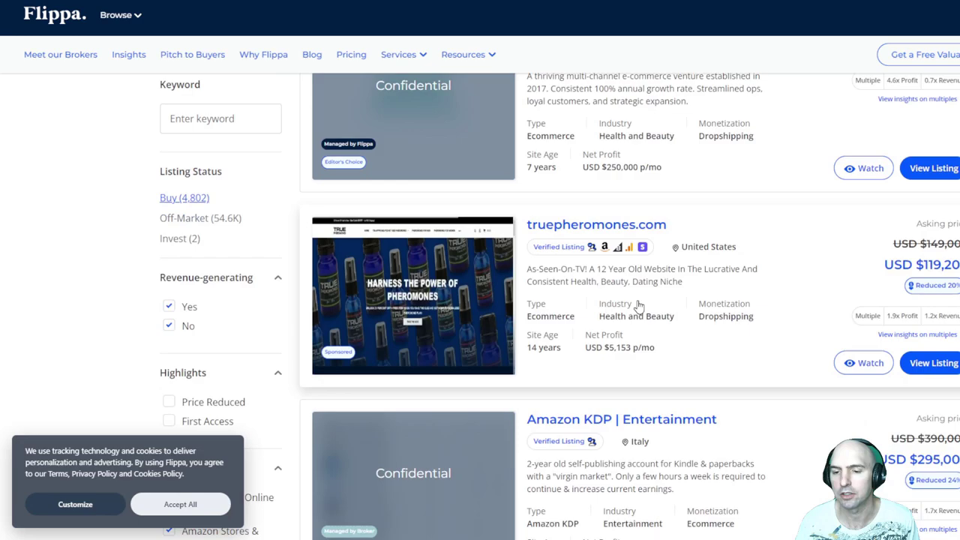
{"action": "scroll", "coordinate": [639, 306], "scroll_direction": "down", "scroll_amount": 1}
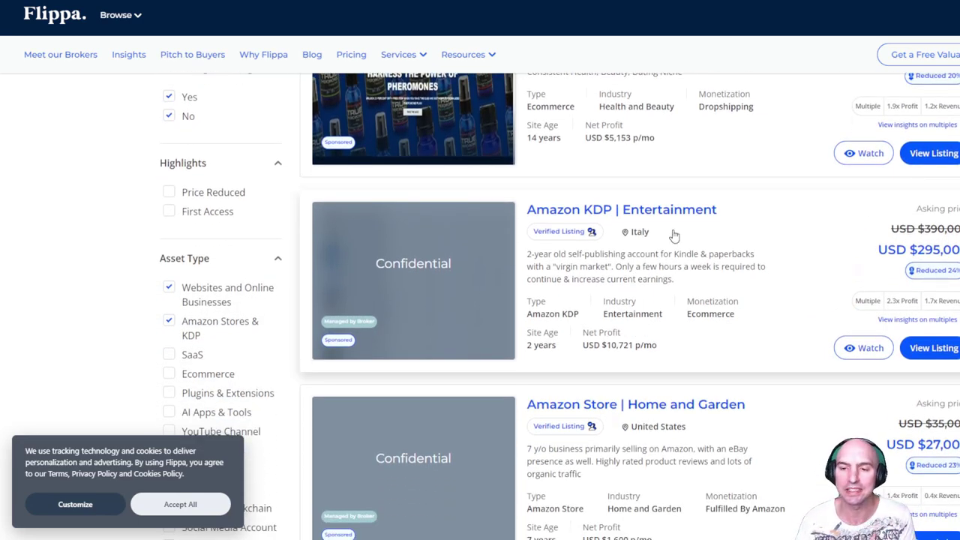
{"action": "scroll", "coordinate": [658, 242], "scroll_direction": "up", "scroll_amount": 3}
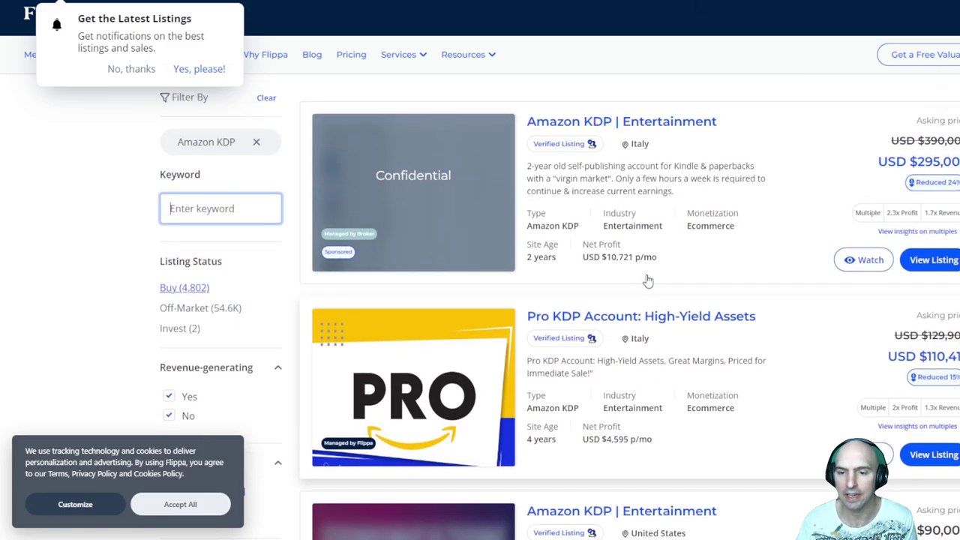
{"action": "scroll", "coordinate": [649, 280], "scroll_direction": "down", "scroll_amount": 10}
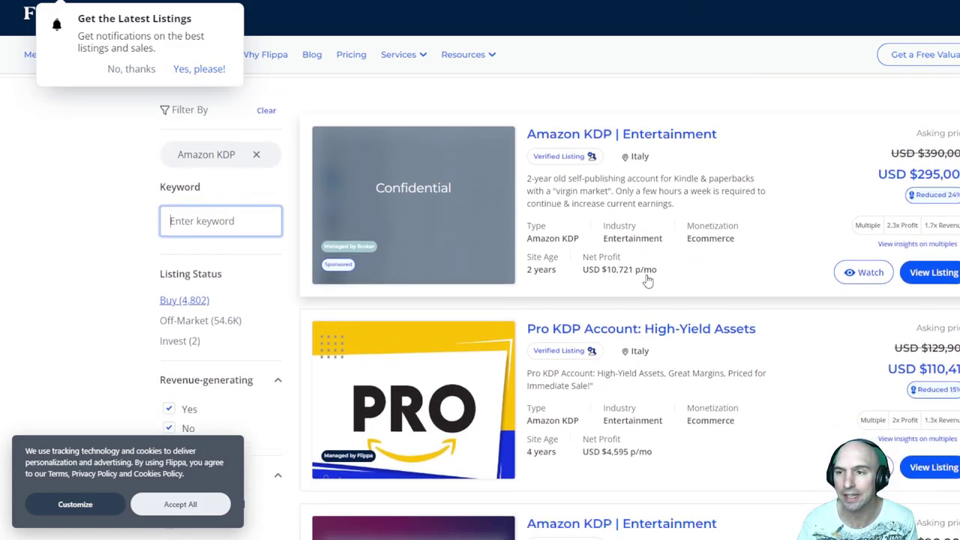
{"action": "scroll", "coordinate": [711, 323], "scroll_direction": "up", "scroll_amount": 10}
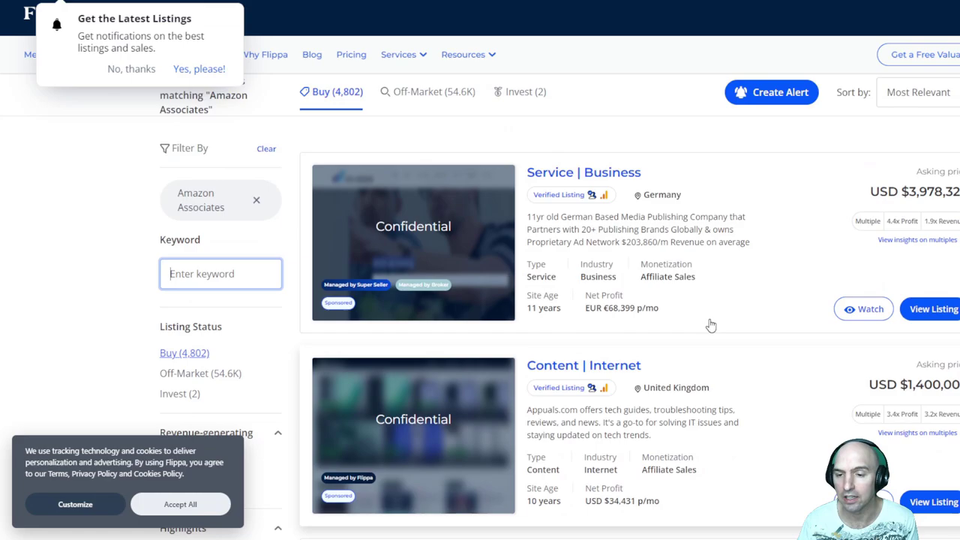
{"action": "scroll", "coordinate": [711, 322], "scroll_direction": "down", "scroll_amount": 3}
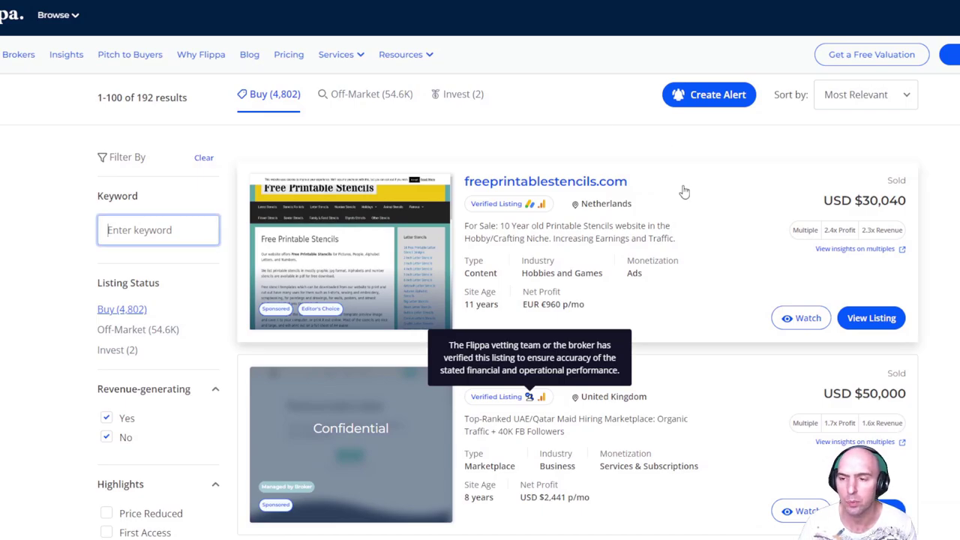
{"action": "scroll", "coordinate": [702, 188], "scroll_direction": "down", "scroll_amount": 1}
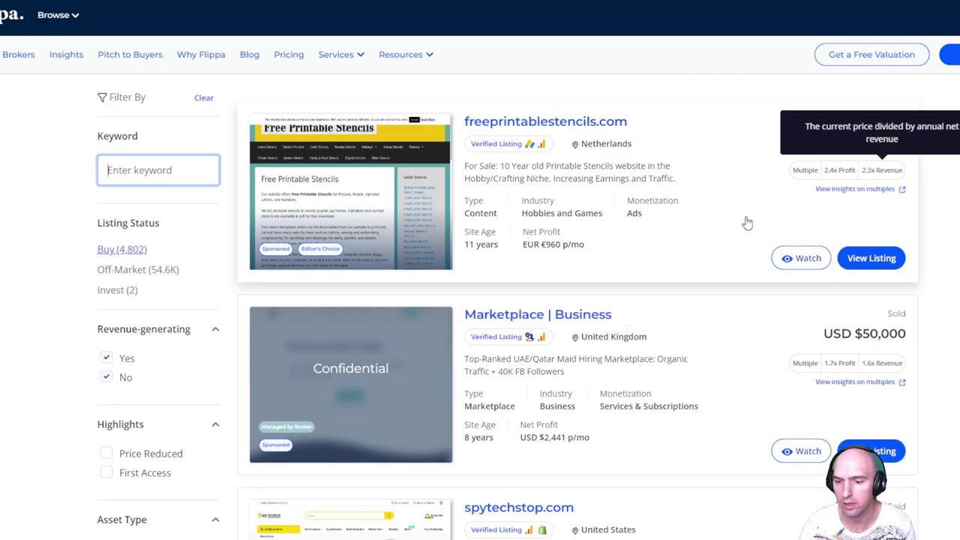
{"action": "scroll", "coordinate": [727, 227], "scroll_direction": "down", "scroll_amount": 2}
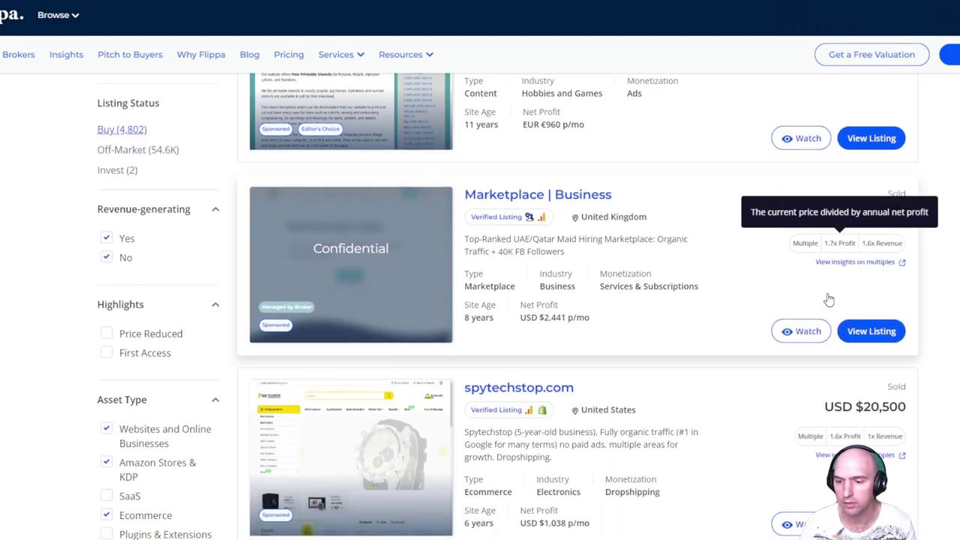
{"action": "scroll", "coordinate": [795, 343], "scroll_direction": "down", "scroll_amount": 2}
{"action": "scroll", "coordinate": [862, 319], "scroll_direction": "down", "scroll_amount": 10}
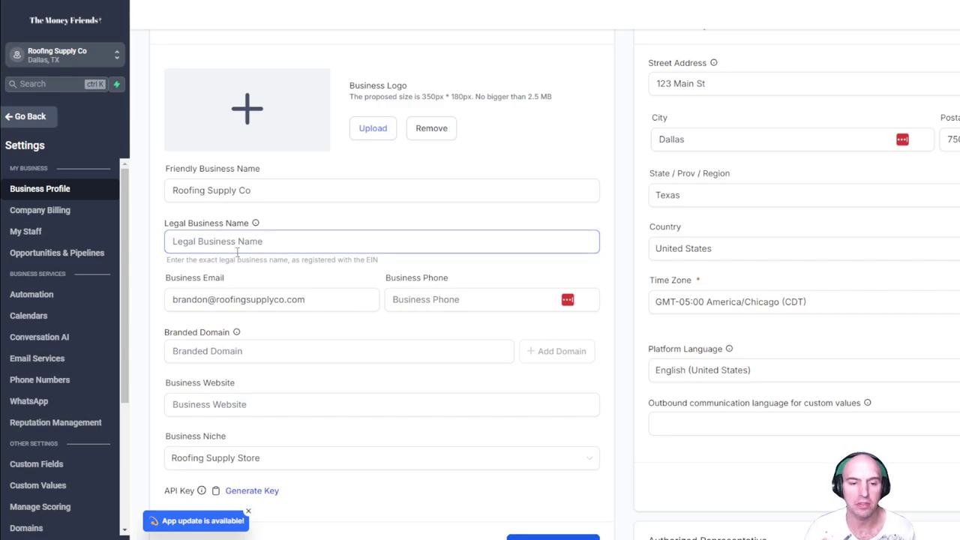
Check the business email and phone fields in the Roofing Supply Co Business Profile.
{"action": "left_click", "coordinate": [255, 299]}
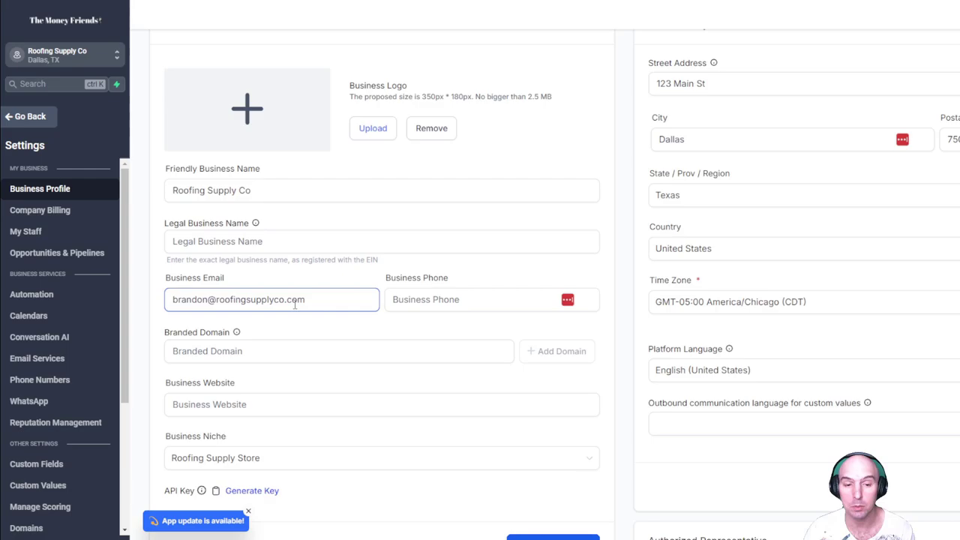
{"action": "left_click", "coordinate": [280, 322]}
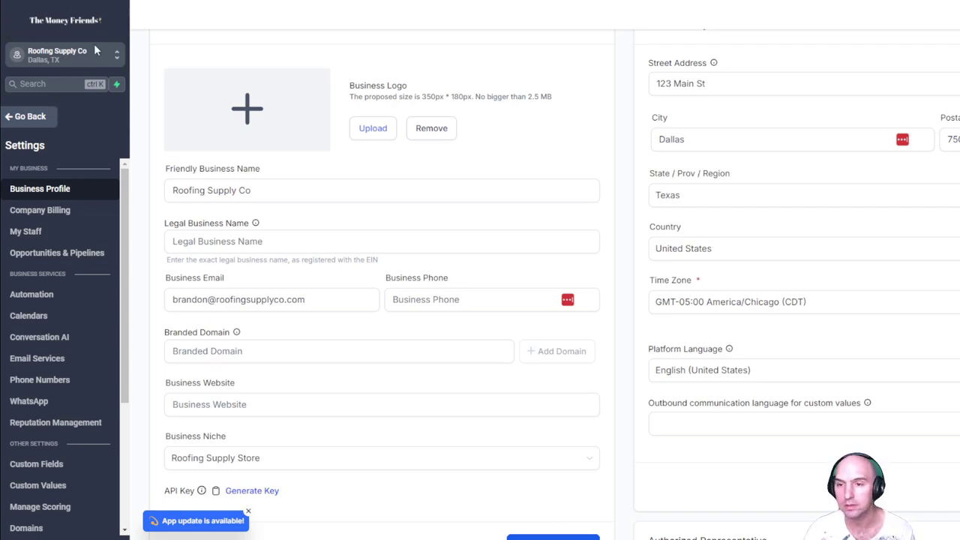
{"action": "left_click", "coordinate": [470, 301]}
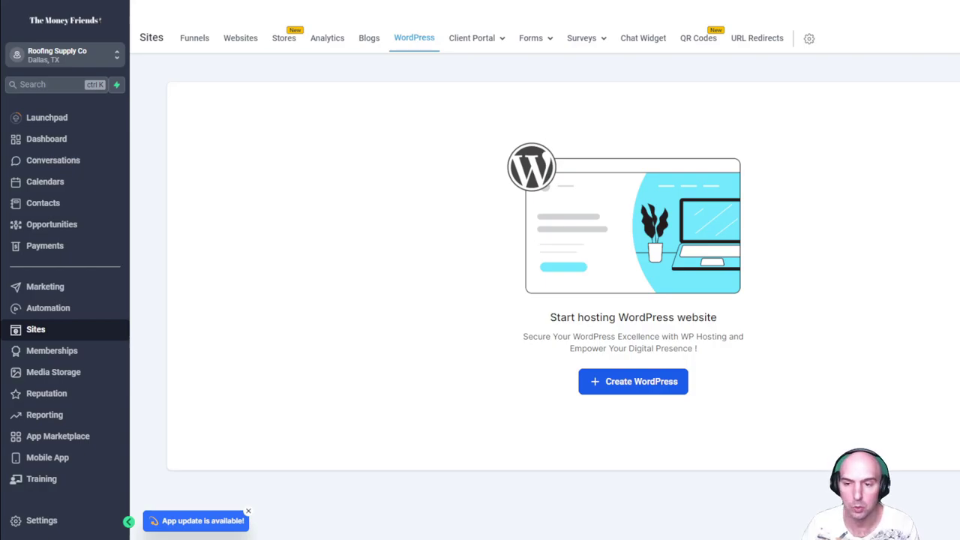
Create a hosted WordPress site and scroll its dashboard down to Manage Your Domains.
{"action": "left_click", "coordinate": [631, 384]}
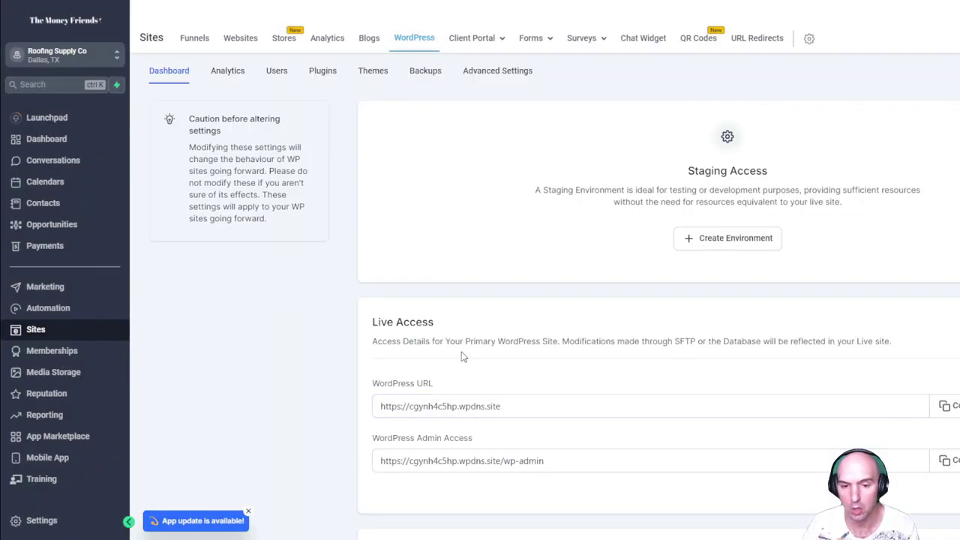
{"action": "scroll", "coordinate": [471, 369], "scroll_direction": "down", "scroll_amount": 1}
{"action": "scroll", "coordinate": [471, 370], "scroll_direction": "down", "scroll_amount": 2}
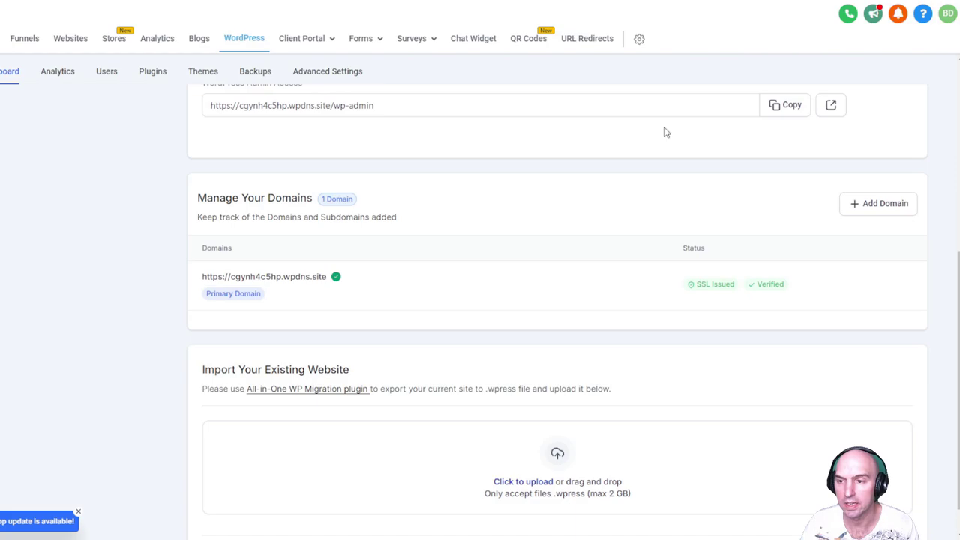
Add roofingsupplyco.com as a custom domain and view its A and CNAME records.
{"action": "left_click", "coordinate": [872, 200]}
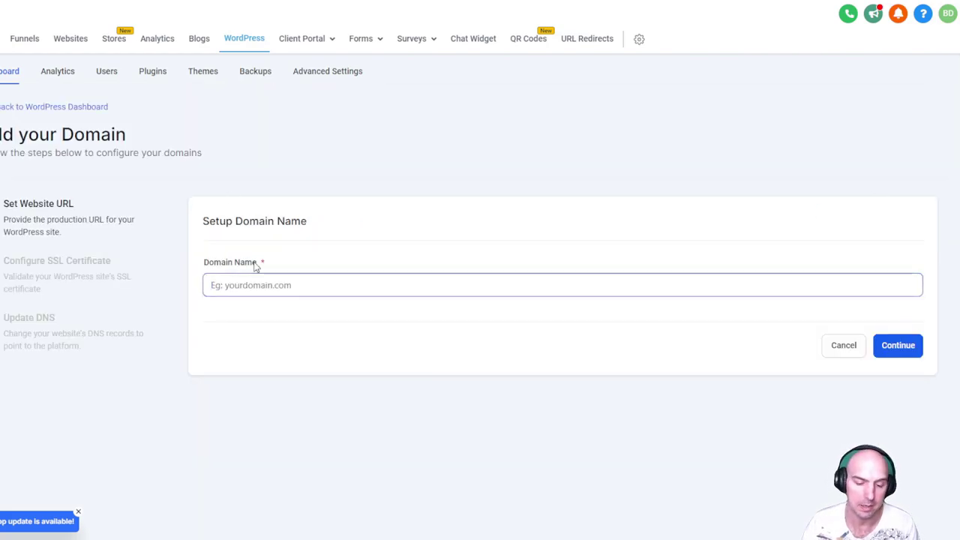
{"action": "type", "text": "roofingsupplyco.com"}
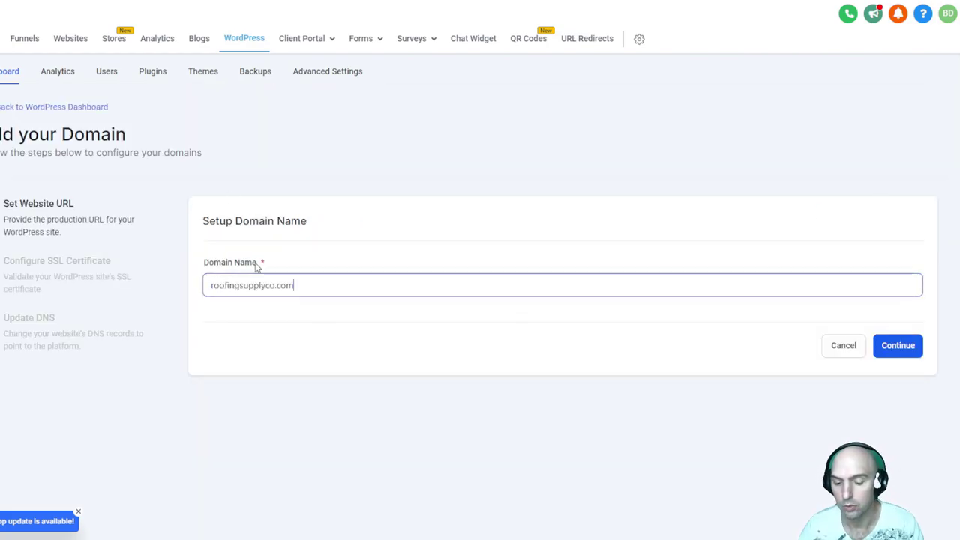
{"action": "left_click", "coordinate": [914, 344]}
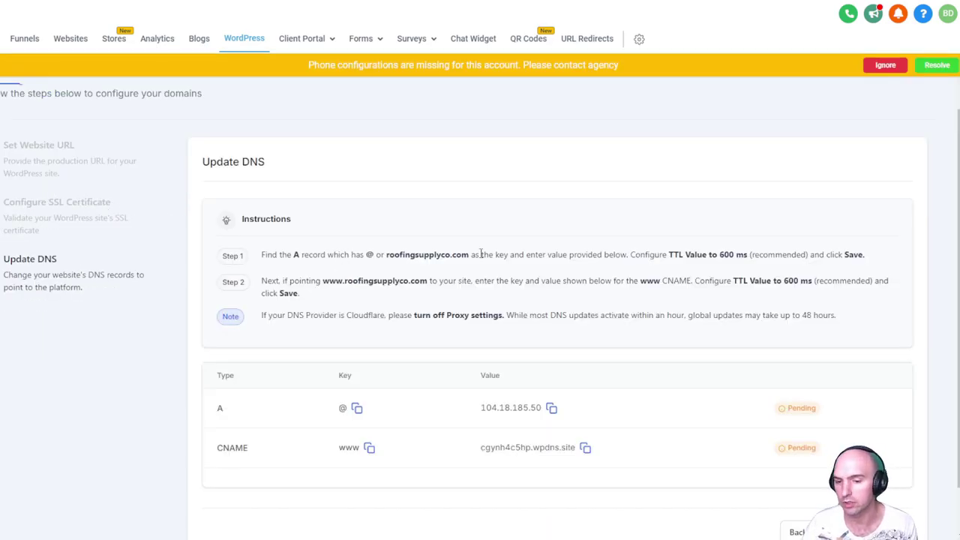
{"action": "scroll", "coordinate": [481, 254], "scroll_direction": "down", "scroll_amount": 1}
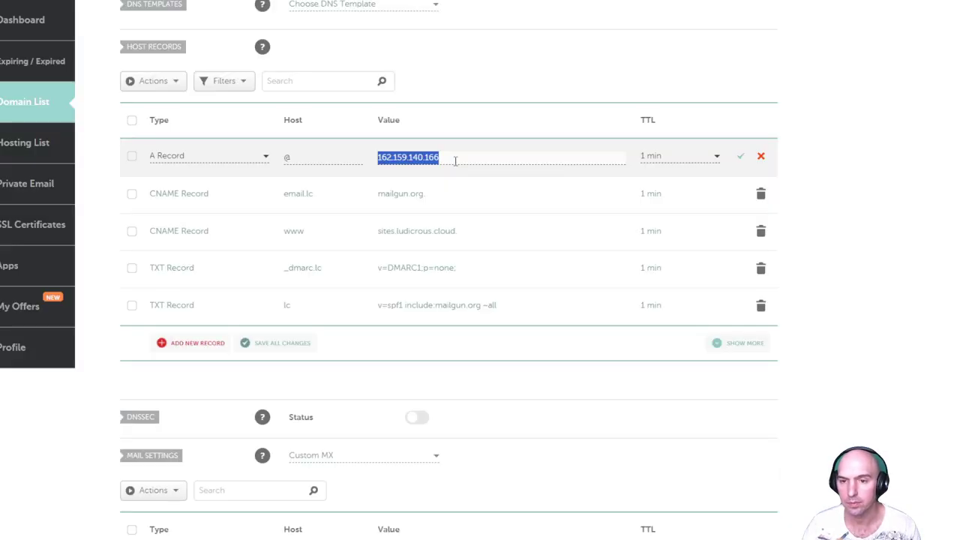
Set the Namecheap @ A record value to 104.18.185.50 and save it.
{"action": "type", "text": "104.18.185.50"}
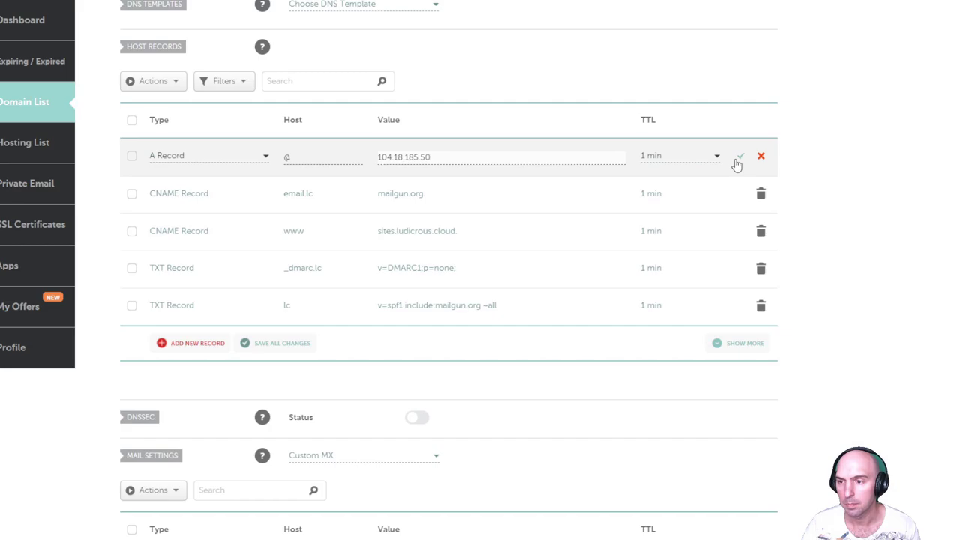
{"action": "left_click", "coordinate": [738, 159]}
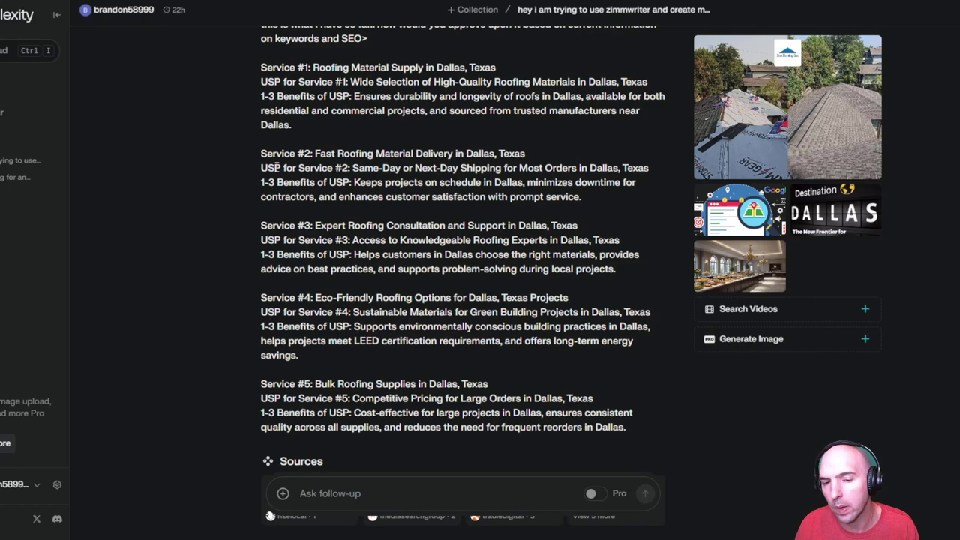
Compare Perplexity's original services list with ChatGPT's rewrite, selecting the Service #1 heading.
{"action": "scroll", "coordinate": [305, 209], "scroll_direction": "up", "scroll_amount": 2}
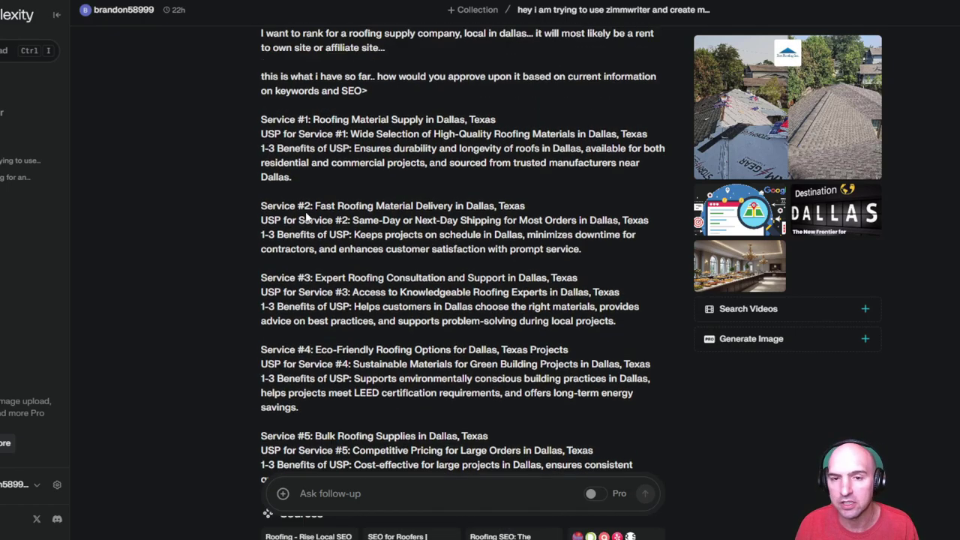
{"action": "scroll", "coordinate": [366, 148], "scroll_direction": "down", "scroll_amount": 2}
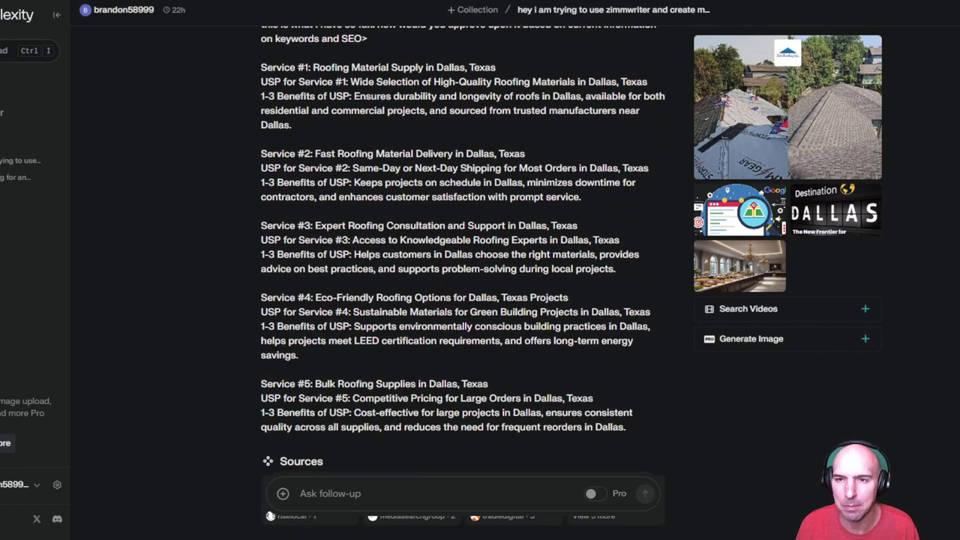
{"action": "key", "text": "alt+Tab"}
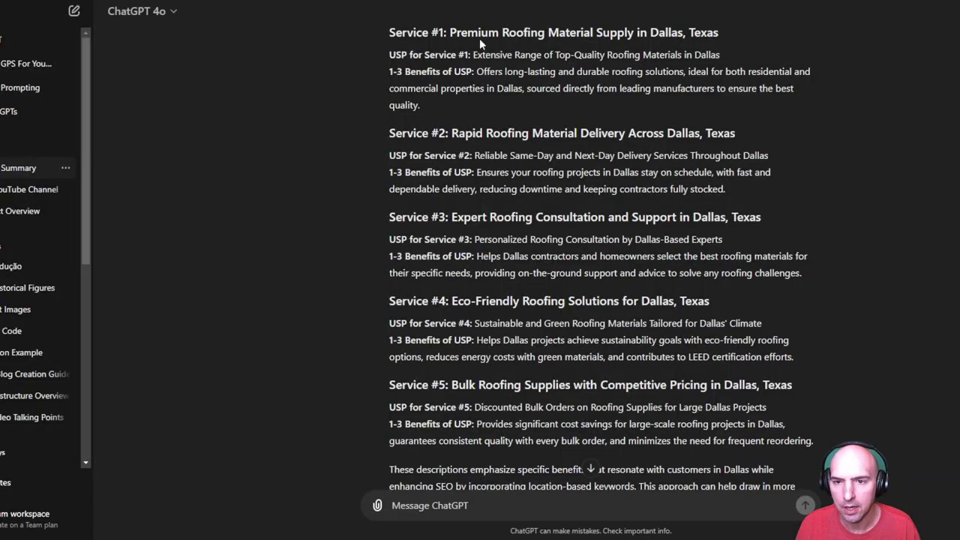
{"action": "key", "text": "alt+Tab"}
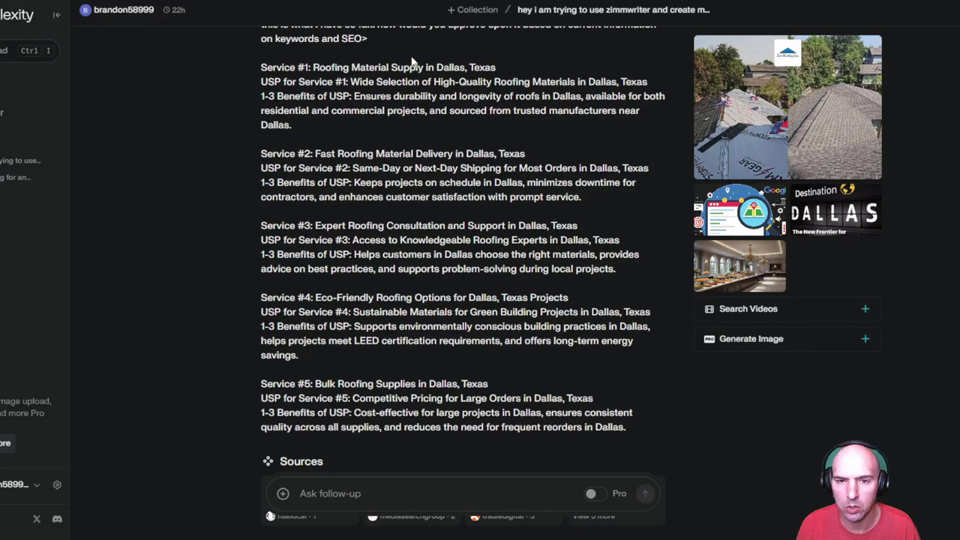
{"action": "left_click_drag", "start_coordinate": [321, 67], "coordinate": [444, 68]}
Select ChatGPT's reworded Service #2 and #3 headings while comparing against Perplexity.
{"action": "key", "text": "alt+Tab"}
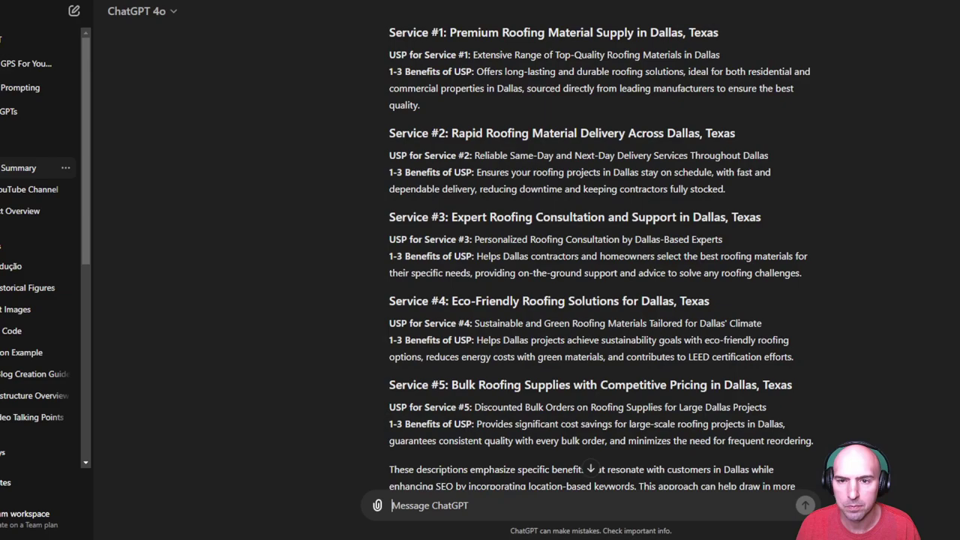
{"action": "left_click_drag", "start_coordinate": [453, 129], "coordinate": [618, 134]}
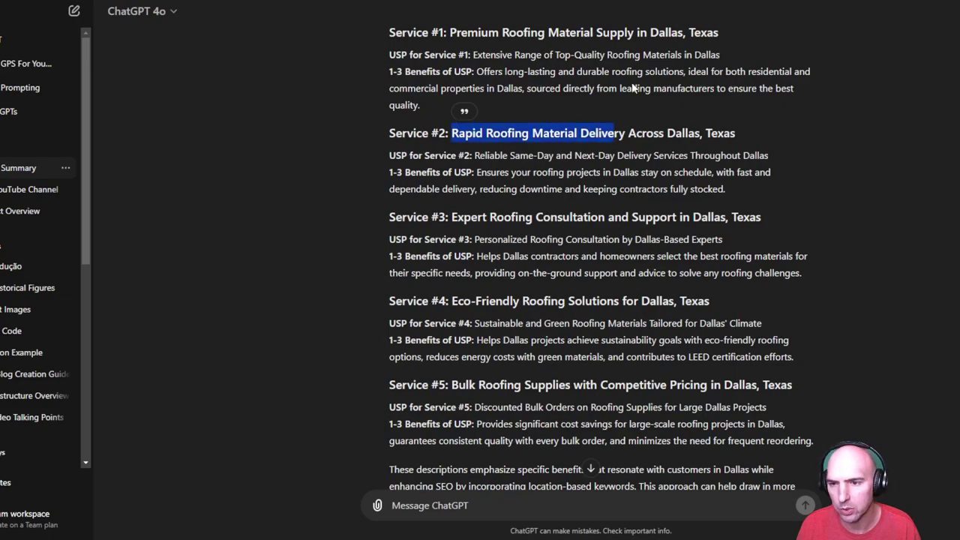
{"action": "key", "text": "alt+Tab"}
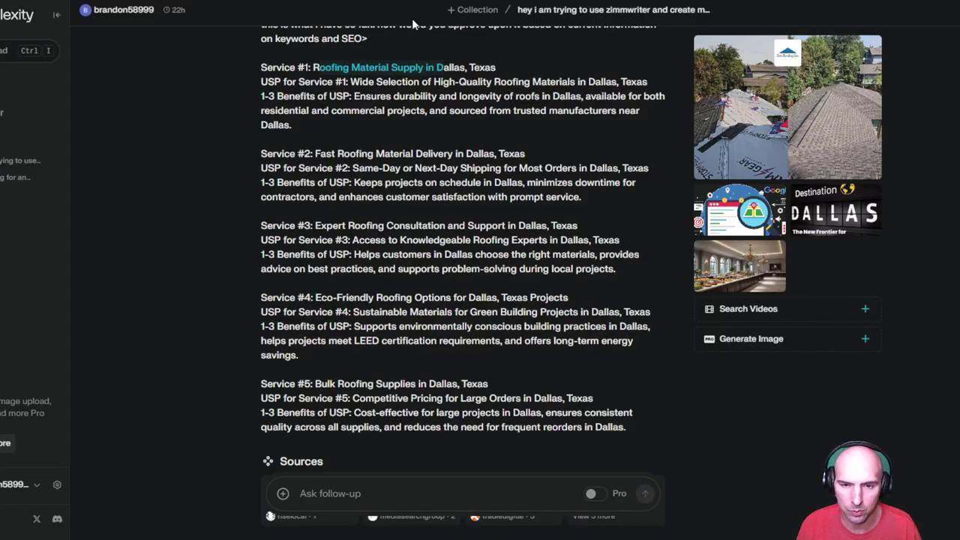
{"action": "key", "text": "alt+Tab"}
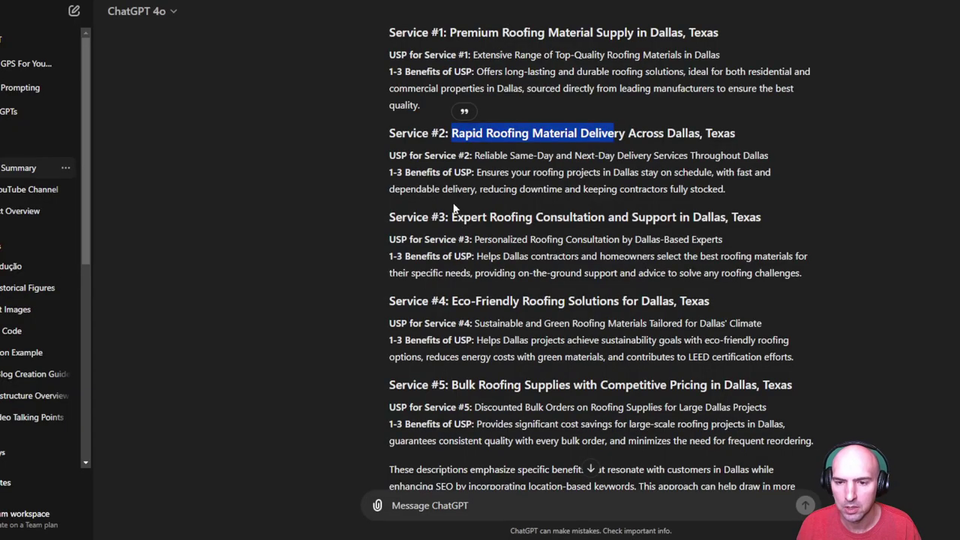
{"action": "left_click_drag", "start_coordinate": [430, 217], "coordinate": [573, 219]}
{"action": "key", "text": "alt+Tab"}
{"action": "key", "text": "alt+Tab"}
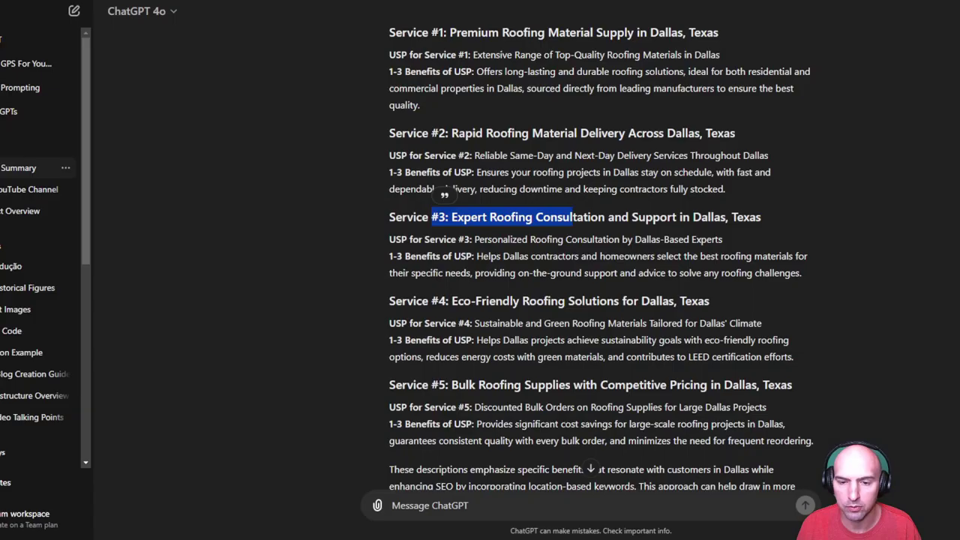
{"action": "key", "text": "alt+Tab"}
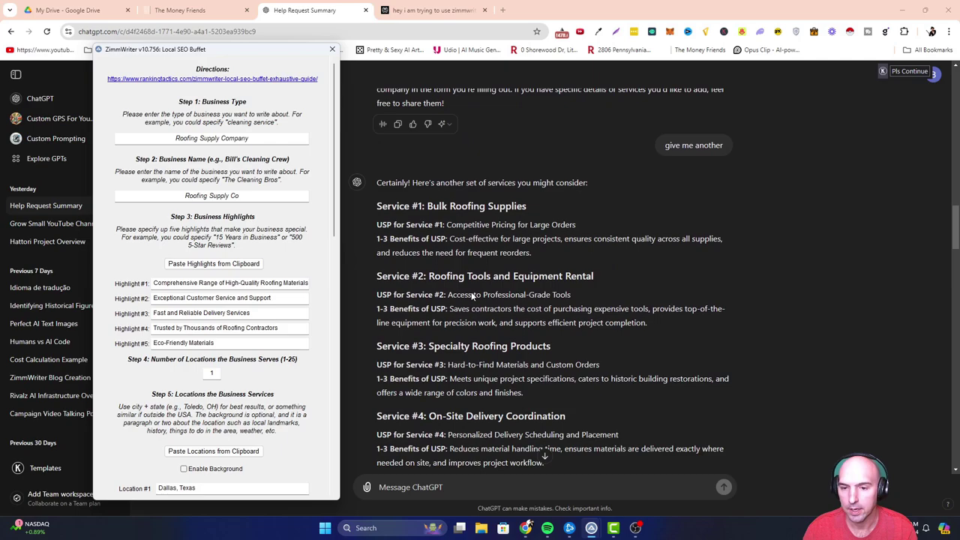
Review the Dallas roofing services in the Perplexity and ChatGPT threads.
{"action": "scroll", "coordinate": [471, 294], "scroll_direction": "down", "scroll_amount": 5}
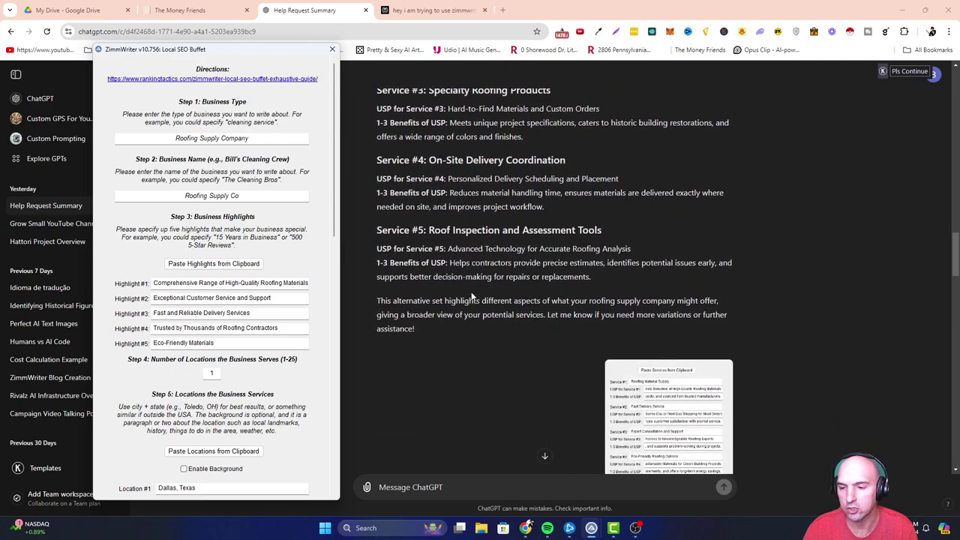
{"action": "scroll", "coordinate": [471, 292], "scroll_direction": "down", "scroll_amount": 2}
{"action": "key", "text": "ctrl+Tab"}
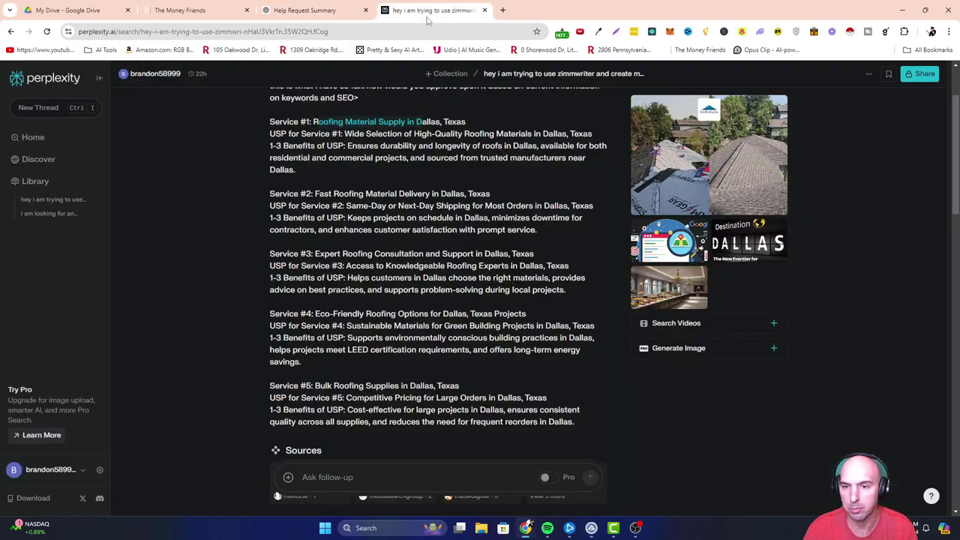
{"action": "scroll", "coordinate": [472, 294], "scroll_direction": "down", "scroll_amount": 10}
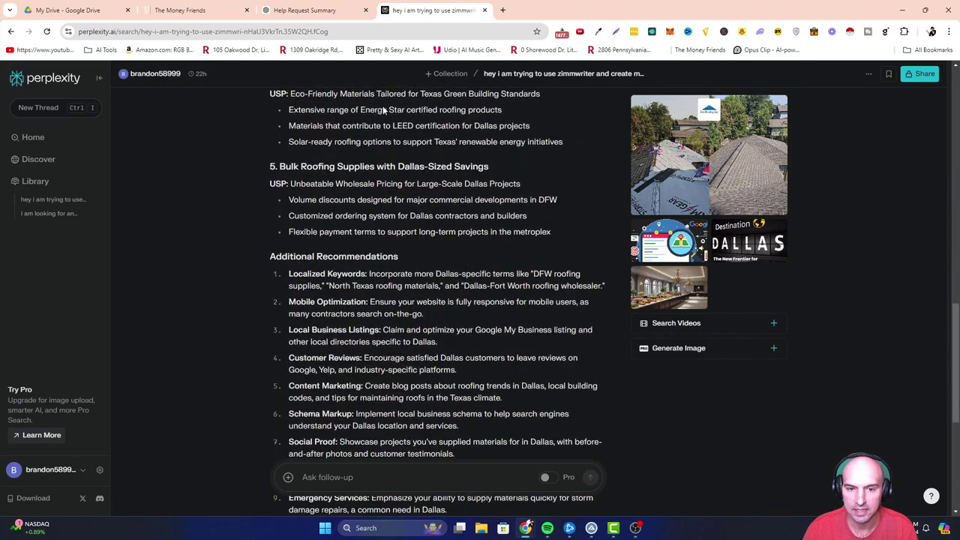
{"action": "left_click", "coordinate": [342, 14]}
{"action": "scroll", "coordinate": [439, 259], "scroll_direction": "down", "scroll_amount": 15}
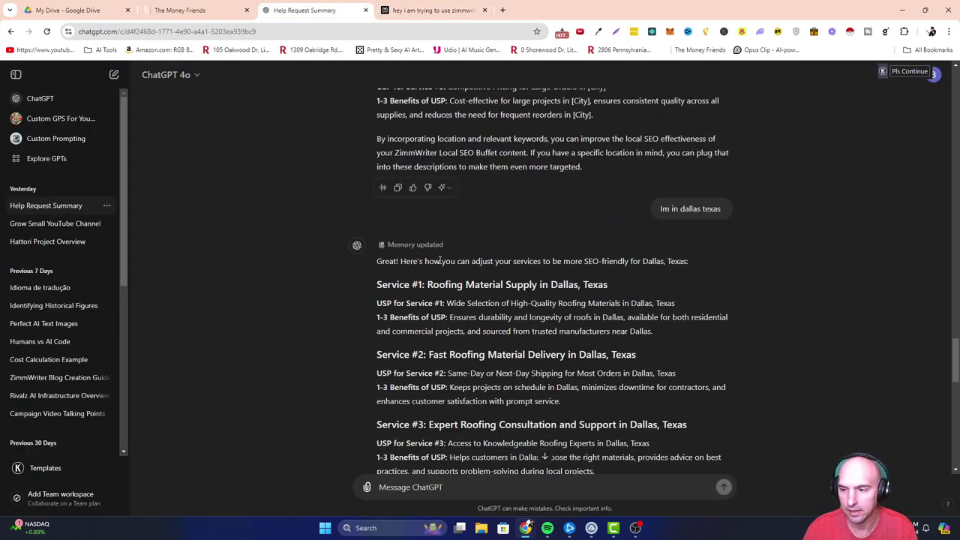
{"action": "scroll", "coordinate": [440, 259], "scroll_direction": "down", "scroll_amount": 8}
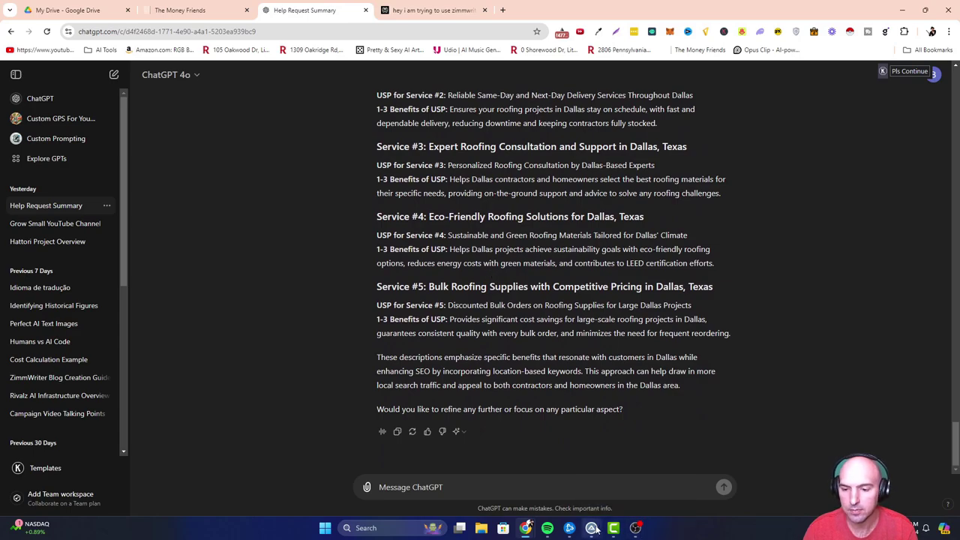
Bring up ZimmWriter's Local SEO Buffet form at Step 7 with five Dallas services.
{"action": "mouse_move", "coordinate": [592, 513]}
{"action": "left_click", "coordinate": [566, 476]}
{"action": "scroll", "coordinate": [240, 375], "scroll_direction": "down", "scroll_amount": 5}
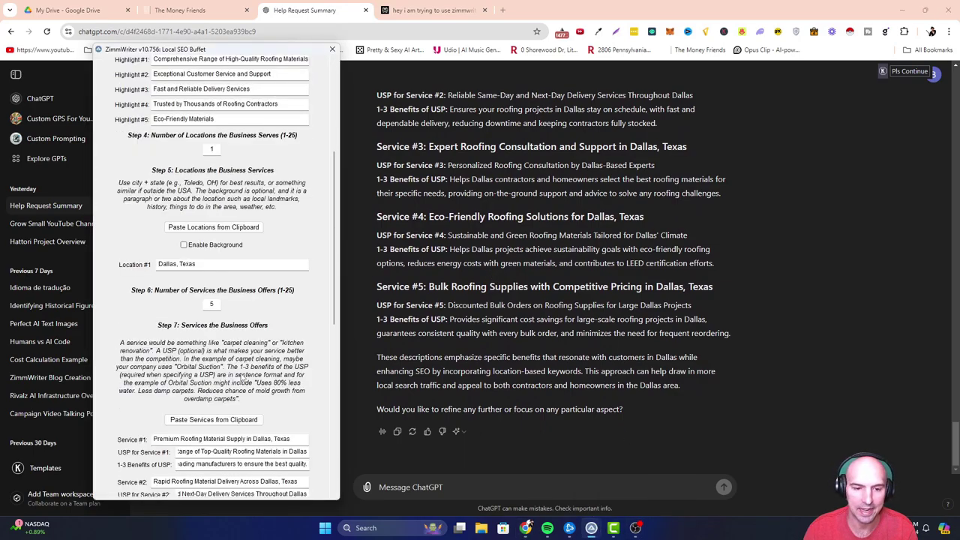
{"action": "scroll", "coordinate": [242, 373], "scroll_direction": "down", "scroll_amount": 5}
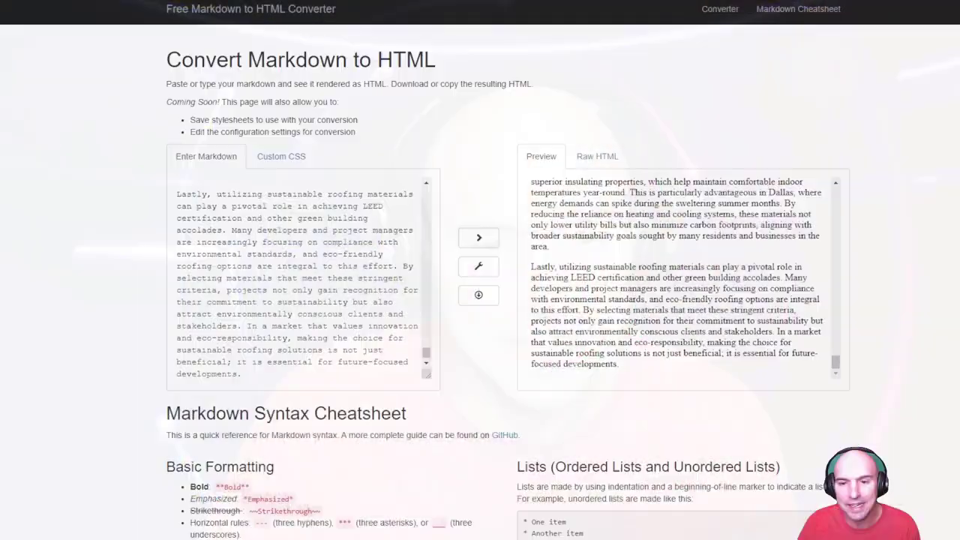
Scroll through the converter's current markdown and preview panes.
{"action": "scroll", "coordinate": [319, 273], "scroll_direction": "up", "scroll_amount": 5}
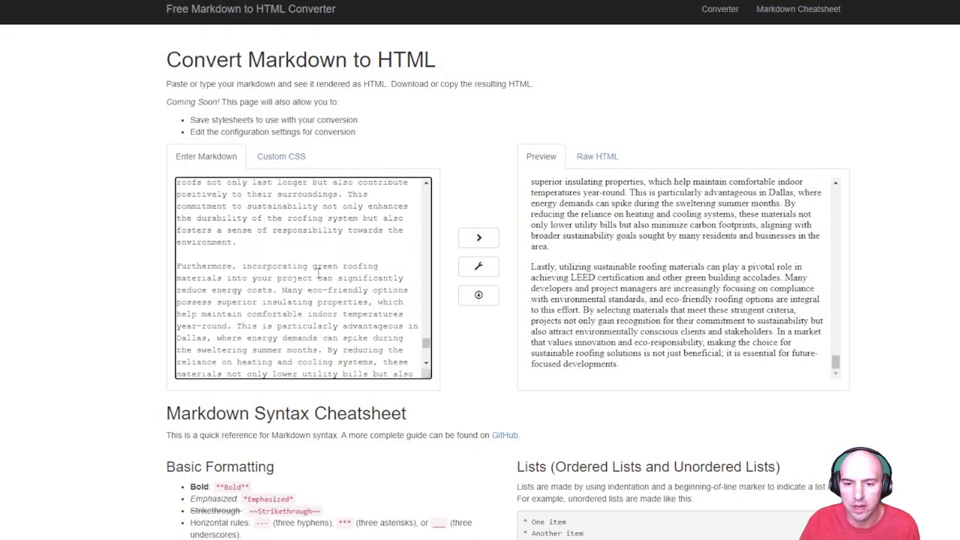
{"action": "left_click_drag", "start_coordinate": [423, 330], "coordinate": [418, 165]}
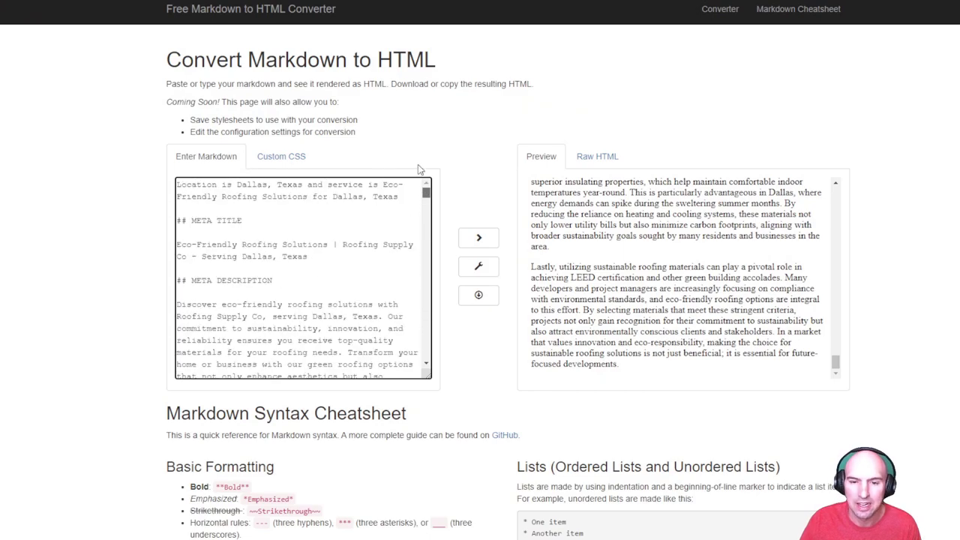
{"action": "left_click_drag", "start_coordinate": [837, 362], "coordinate": [845, 197]}
{"action": "scroll", "coordinate": [761, 242], "scroll_direction": "down", "scroll_amount": 6}
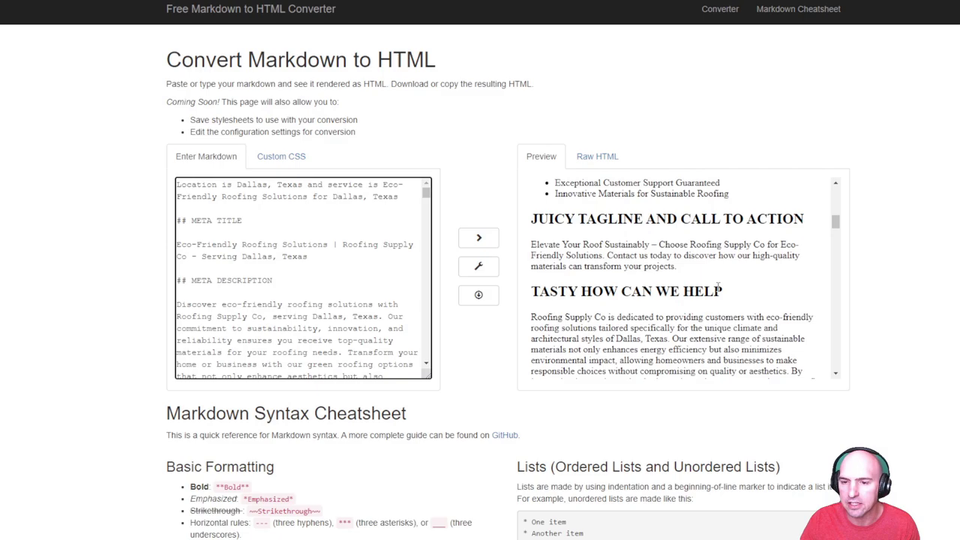
{"action": "scroll", "coordinate": [714, 291], "scroll_direction": "up", "scroll_amount": 3}
{"action": "scroll", "coordinate": [714, 291], "scroll_direction": "down", "scroll_amount": 3}
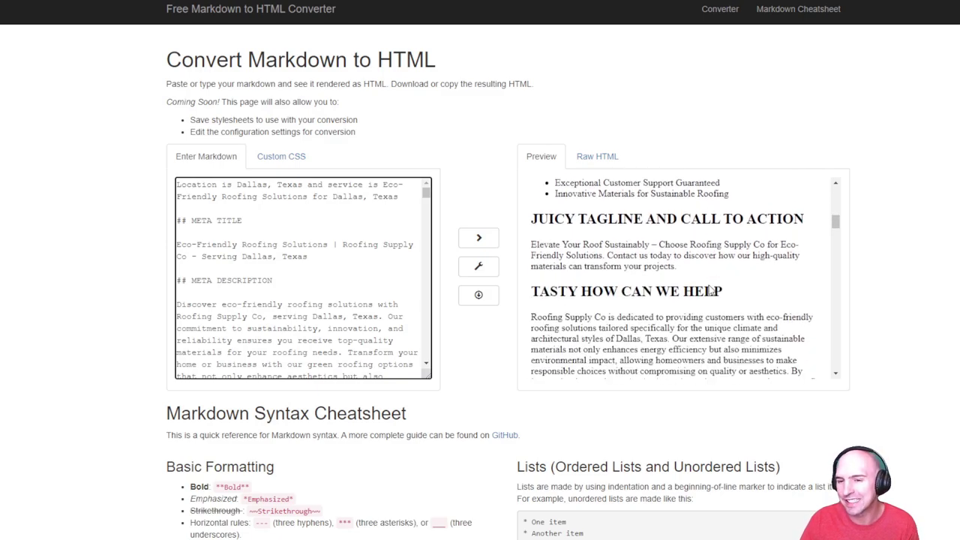
{"action": "scroll", "coordinate": [710, 287], "scroll_direction": "down", "scroll_amount": 4}
{"action": "scroll", "coordinate": [709, 286], "scroll_direction": "down", "scroll_amount": 1}
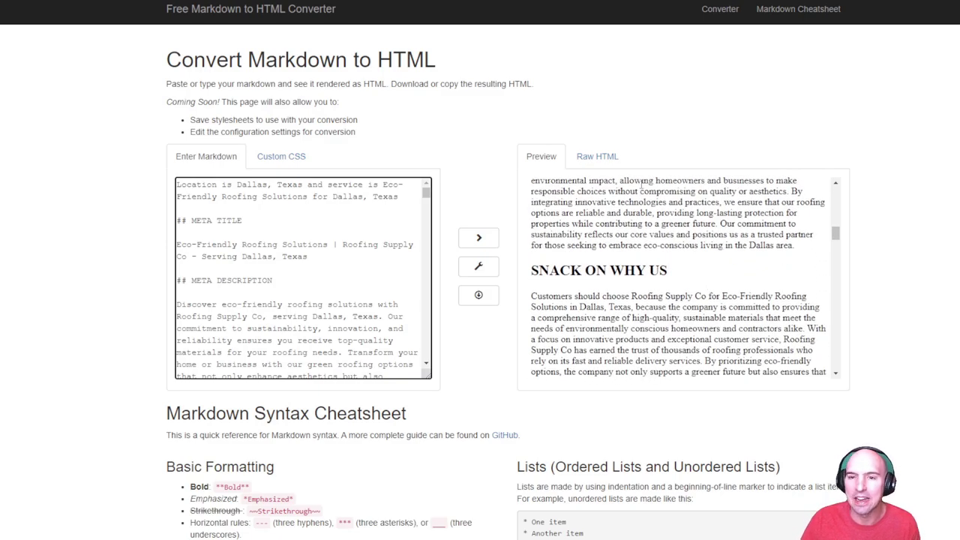
Reload the converter and replace its markdown with the Bulk Roofing Supplies article.
{"action": "key", "text": "F5"}
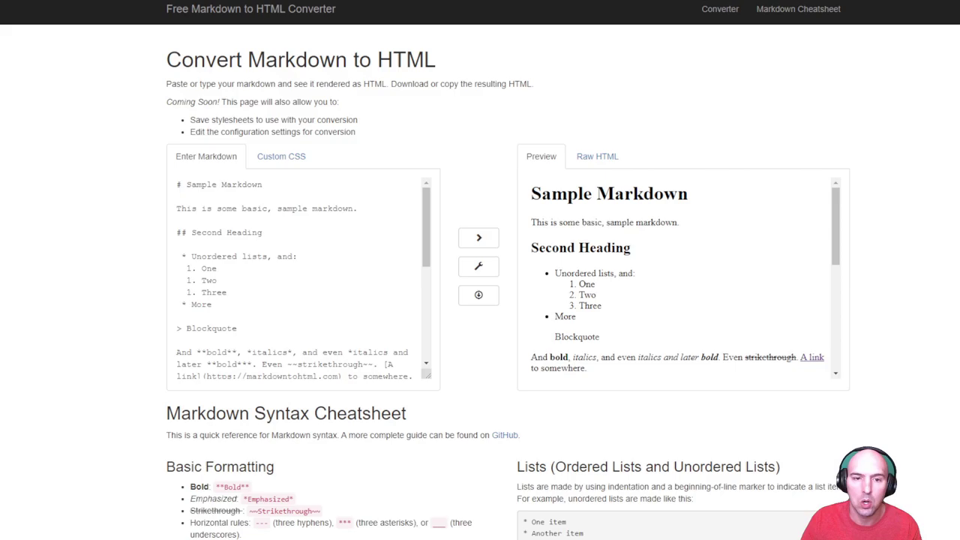
{"action": "left_click", "coordinate": [285, 215]}
{"action": "key", "text": "ctrl+a"}
{"action": "key", "text": "ctrl+v"}
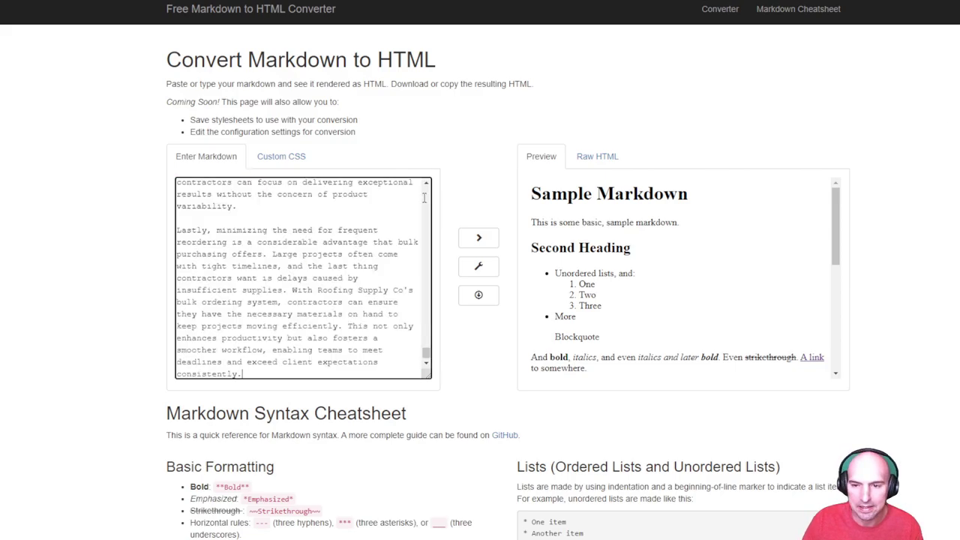
{"action": "left_click_drag", "start_coordinate": [425, 354], "coordinate": [426, 168]}
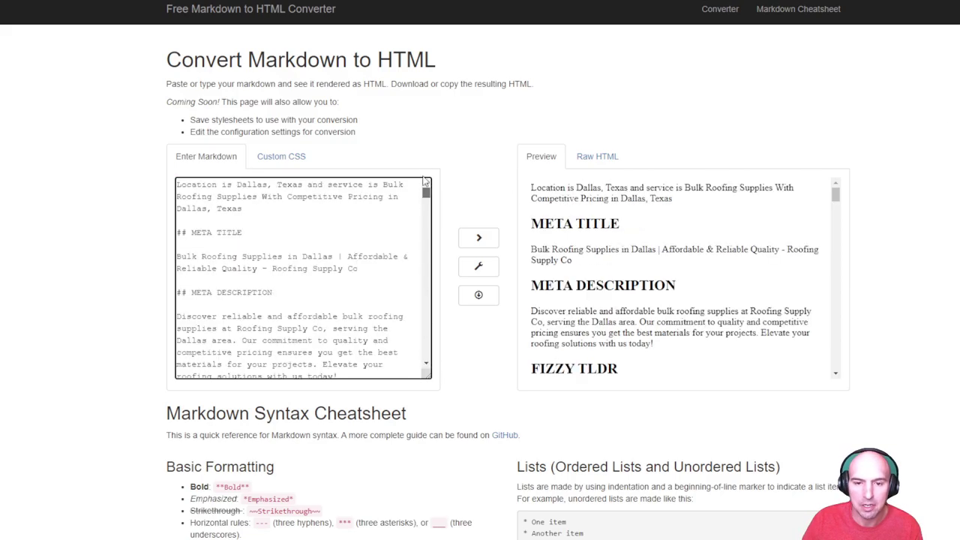
{"action": "left_click_drag", "start_coordinate": [835, 193], "coordinate": [833, 223]}
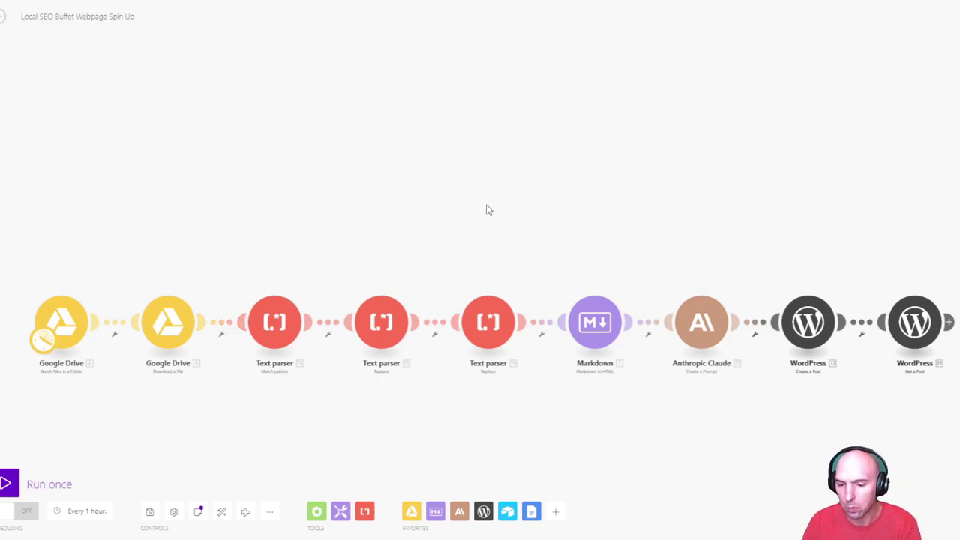
Set the Google Drive trigger to start from the Expert Roofing Consultation file.
{"action": "scroll", "coordinate": [487, 208], "scroll_direction": "up", "scroll_amount": 1}
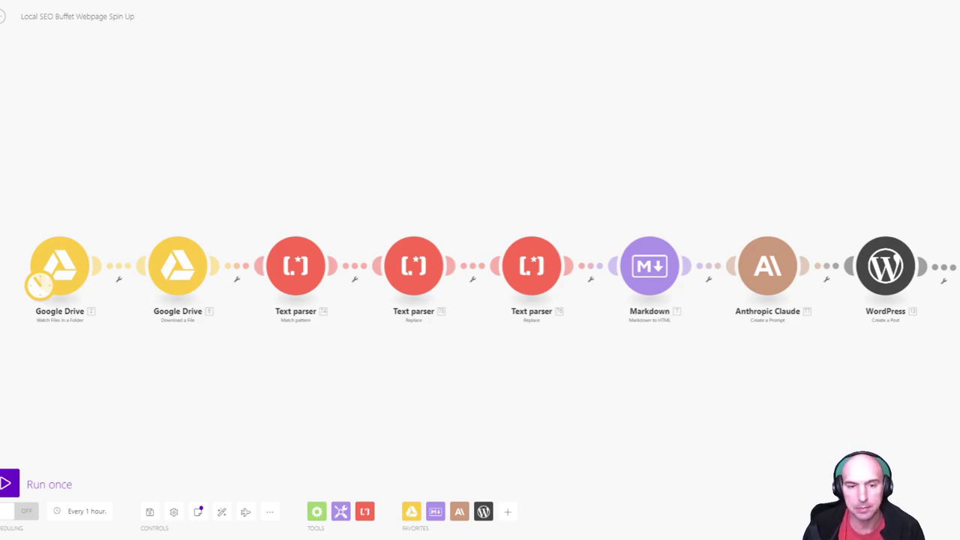
{"action": "right_click", "coordinate": [74, 280]}
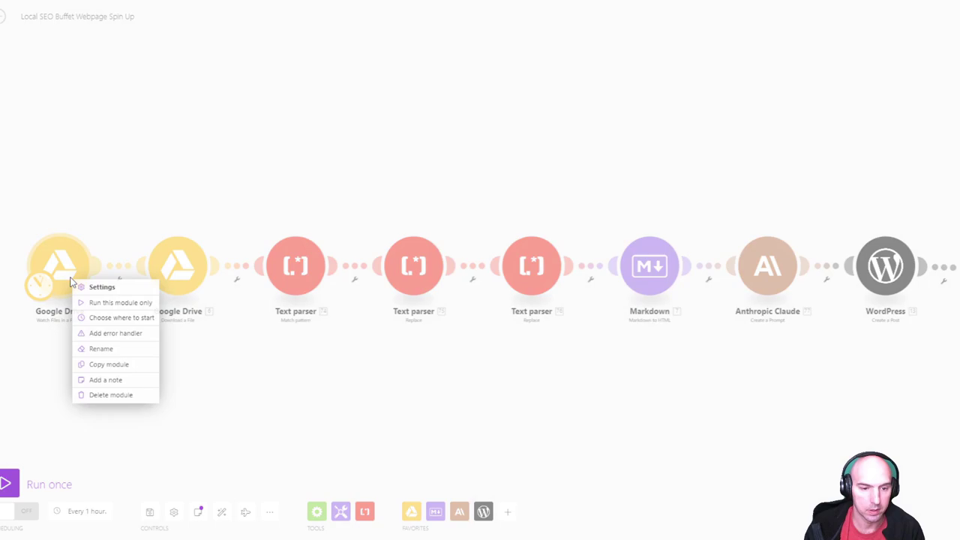
{"action": "left_click", "coordinate": [134, 318]}
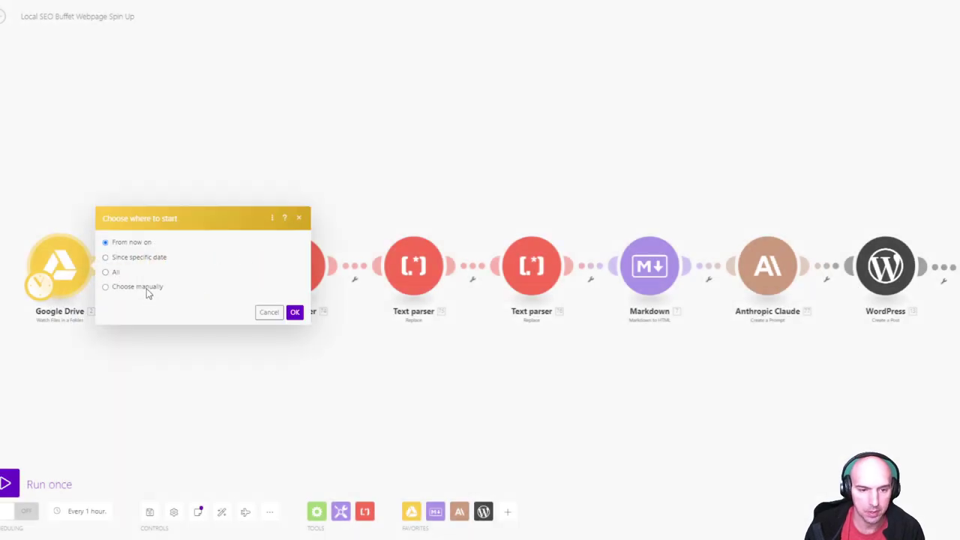
{"action": "left_click", "coordinate": [148, 292]}
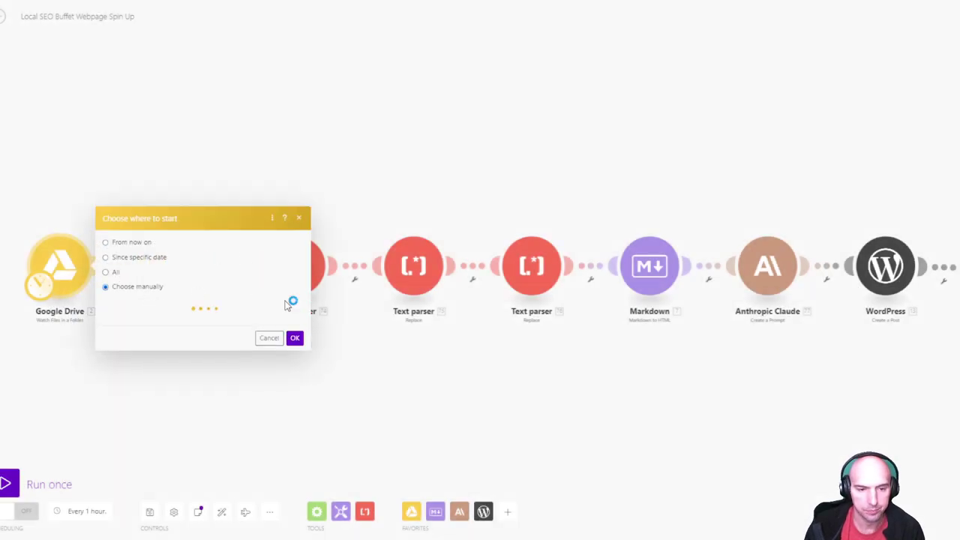
{"action": "left_click", "coordinate": [214, 386]}
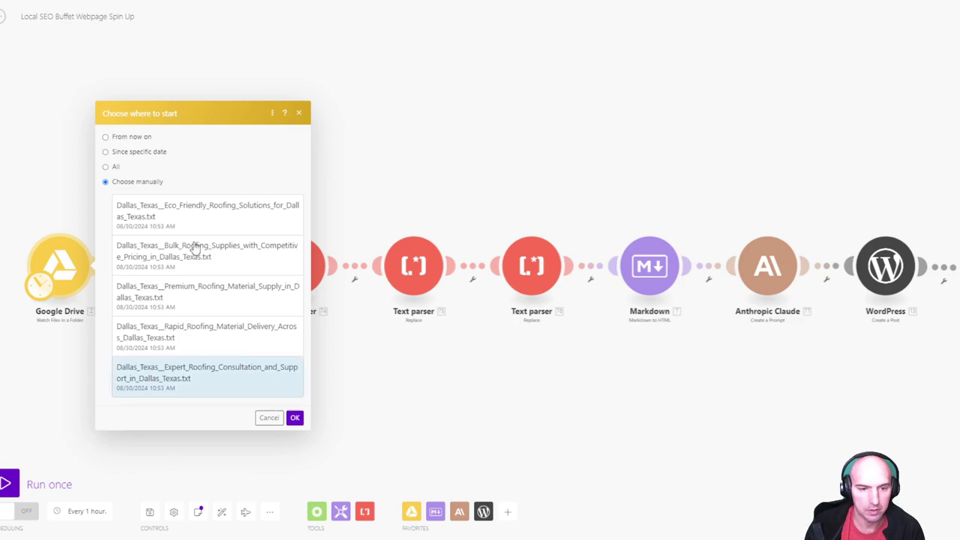
{"action": "left_click", "coordinate": [295, 418]}
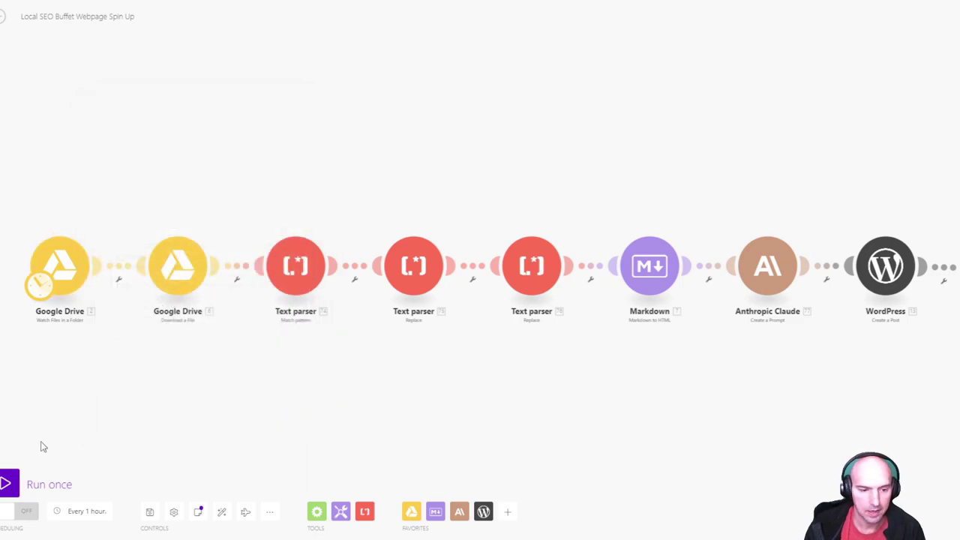
Recheck the trigger's start point and confirm its files-per-run limit.
{"action": "right_click", "coordinate": [66, 284]}
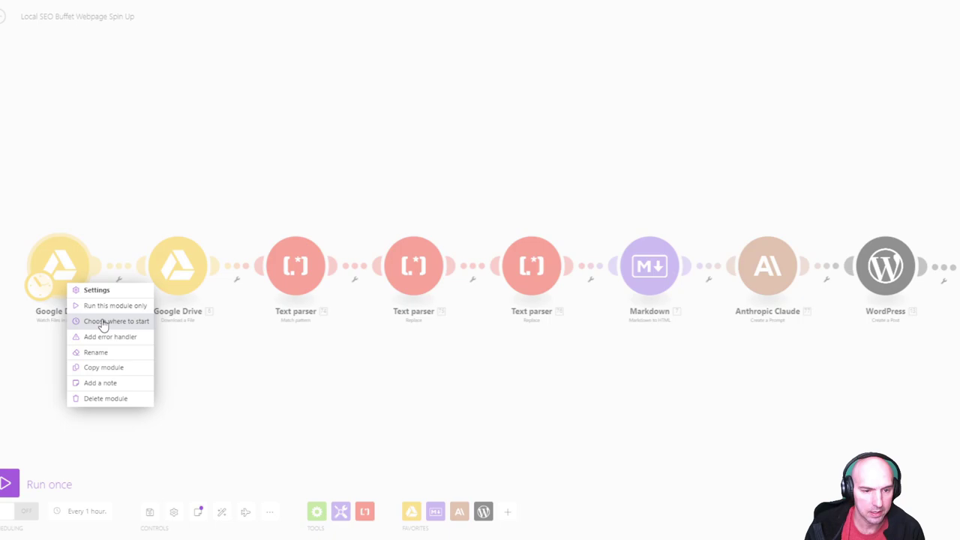
{"action": "left_click", "coordinate": [103, 322]}
{"action": "left_click", "coordinate": [268, 314]}
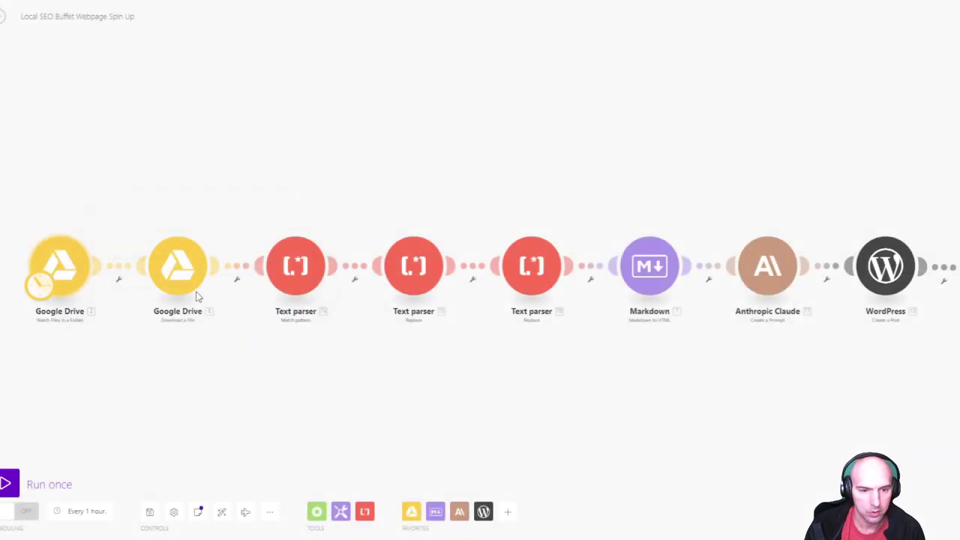
{"action": "left_click", "coordinate": [83, 272]}
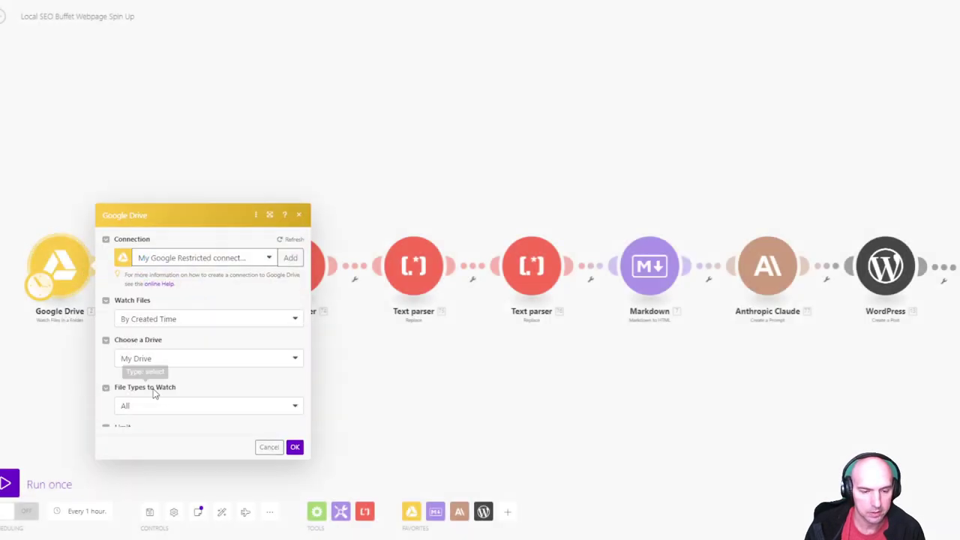
{"action": "left_click", "coordinate": [120, 371]}
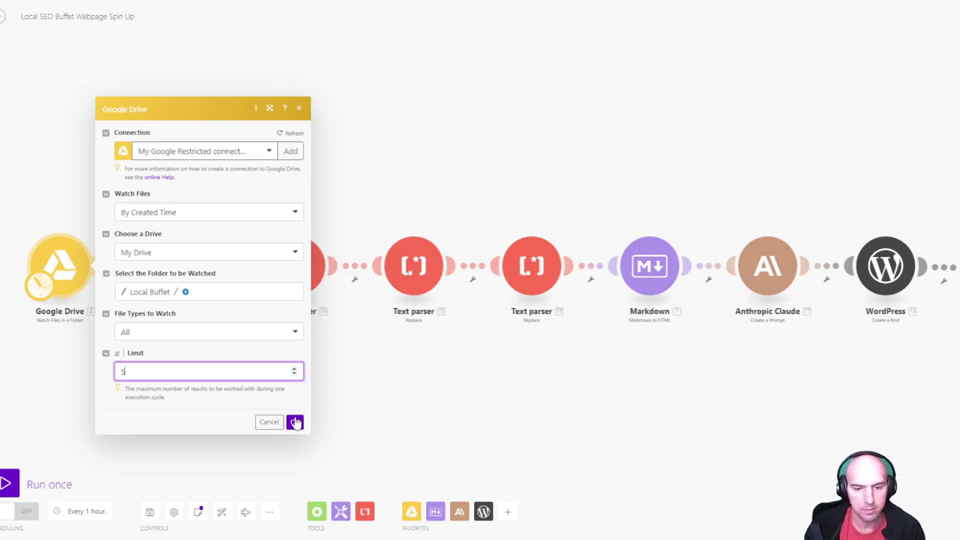
{"action": "left_click", "coordinate": [295, 422]}
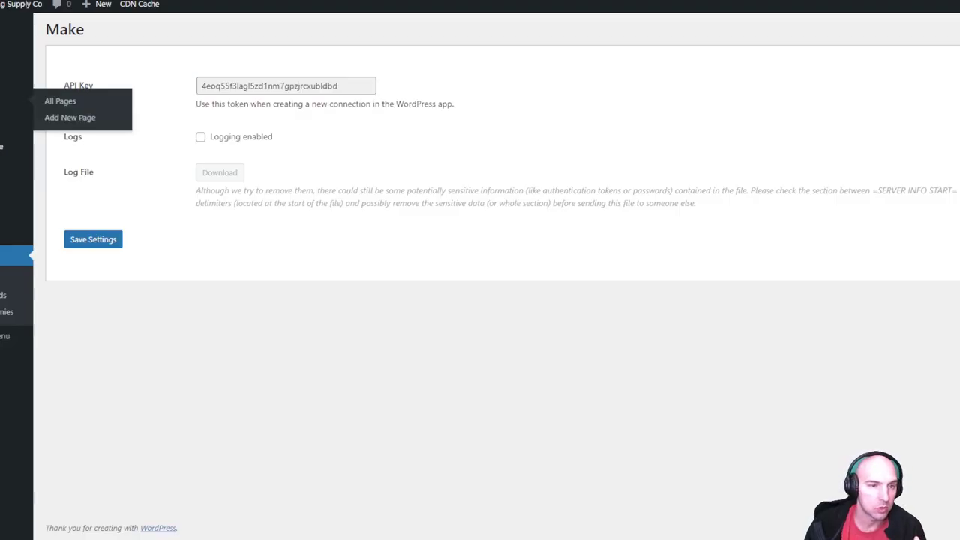
View the WordPress Pages list, holding only a Privacy Policy draft and Sample Page.
{"action": "left_click", "coordinate": [17, 99]}
{"action": "mouse_move", "coordinate": [143, 135]}
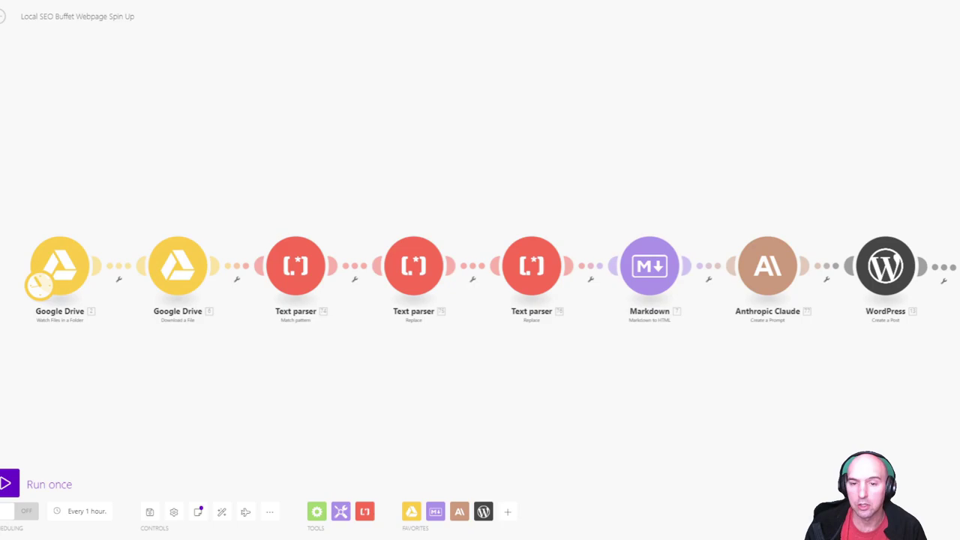
Run the Local SEO Buffet Webpage Spin Up scenario once to publish the Dallas consultation page.
{"action": "left_click", "coordinate": [9, 483]}
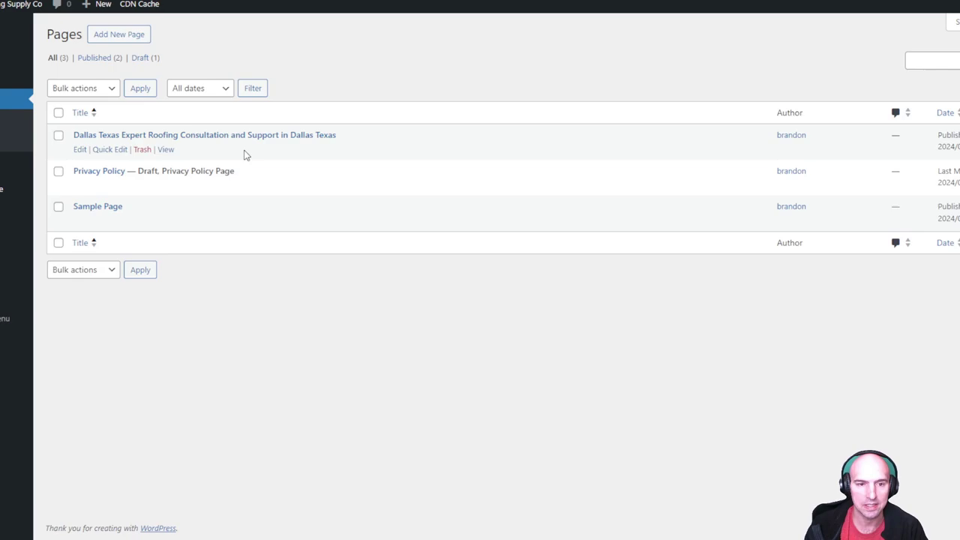
View the live Dallas Texas Expert Roofing Consultation page and scroll through its content.
{"action": "left_click", "coordinate": [166, 150]}
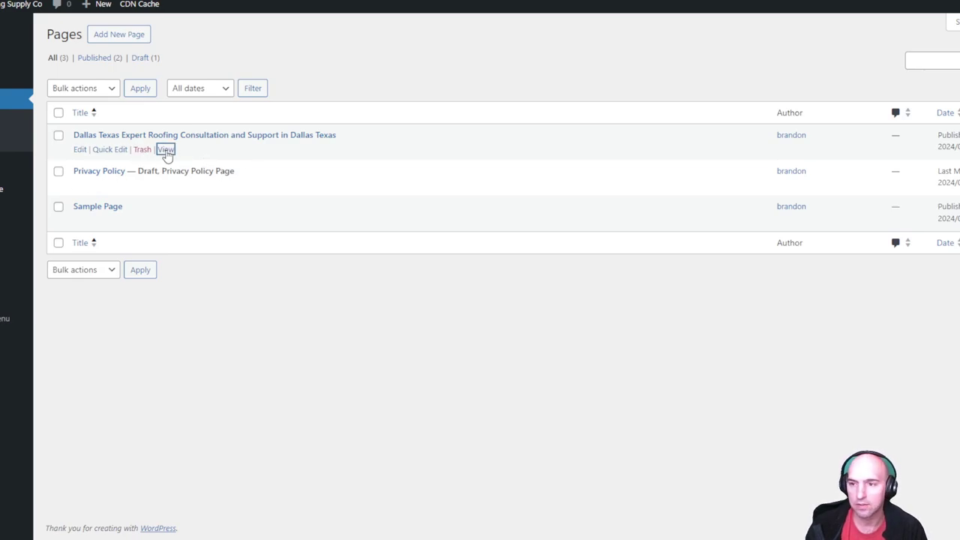
{"action": "scroll", "coordinate": [601, 277], "scroll_direction": "down", "scroll_amount": 3}
{"action": "scroll", "coordinate": [595, 292], "scroll_direction": "down", "scroll_amount": 15}
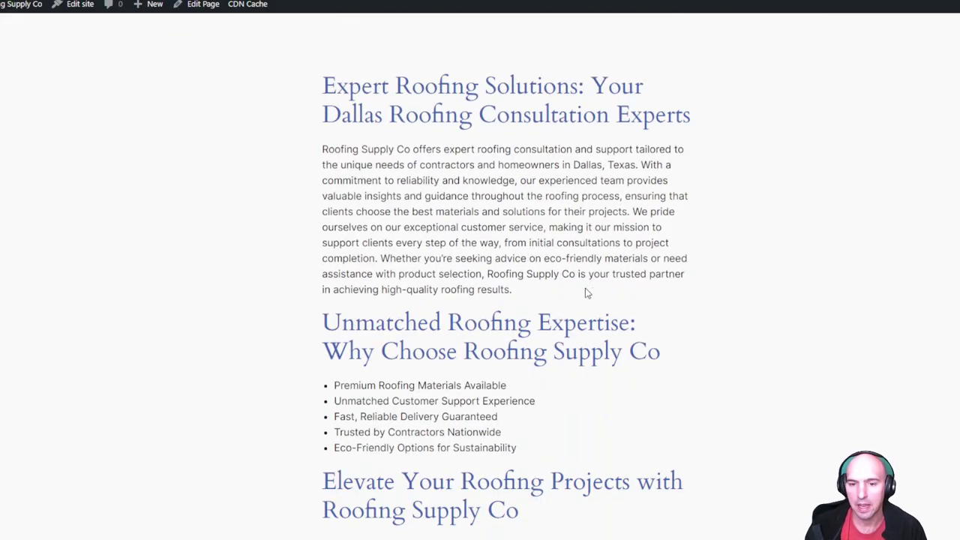
{"action": "scroll", "coordinate": [568, 292], "scroll_direction": "down", "scroll_amount": 15}
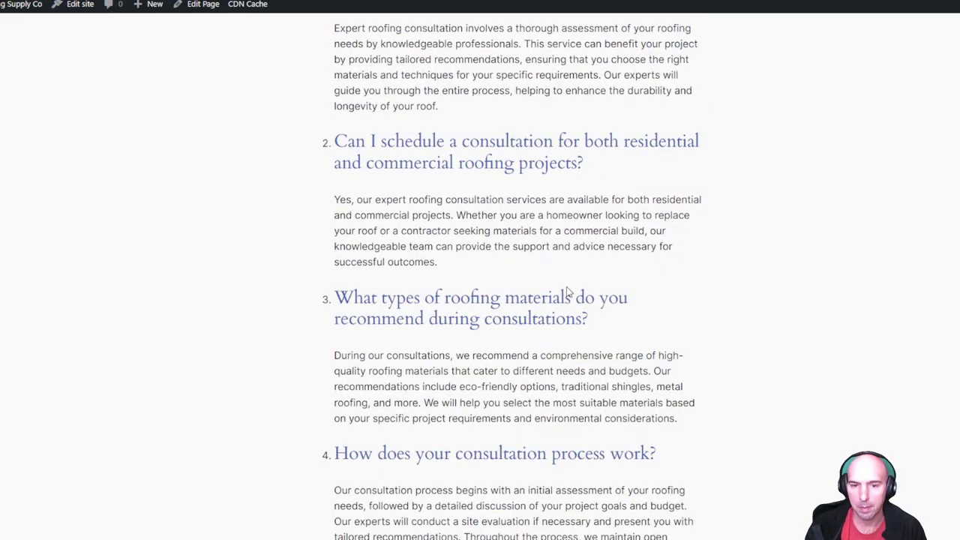
{"action": "scroll", "coordinate": [568, 293], "scroll_direction": "down", "scroll_amount": 13}
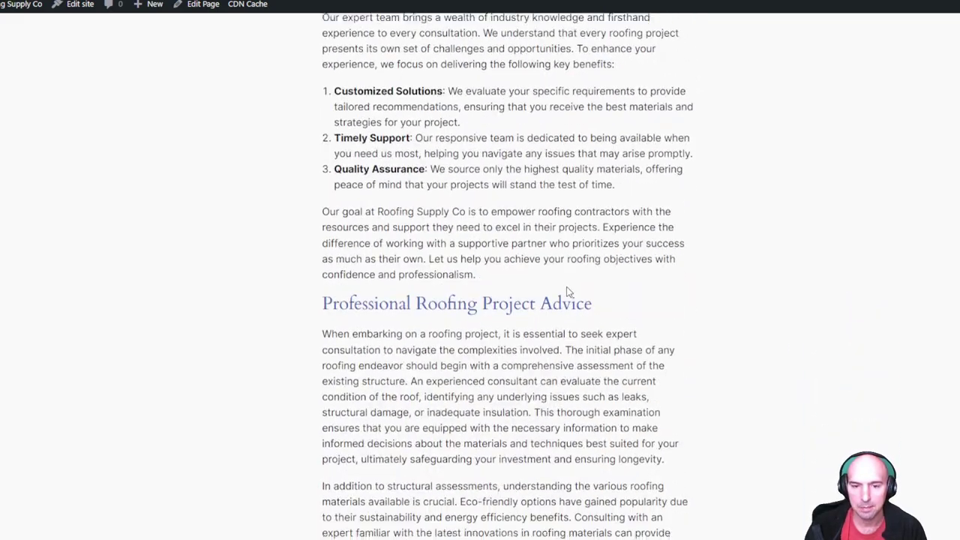
{"action": "scroll", "coordinate": [568, 287], "scroll_direction": "down", "scroll_amount": 11}
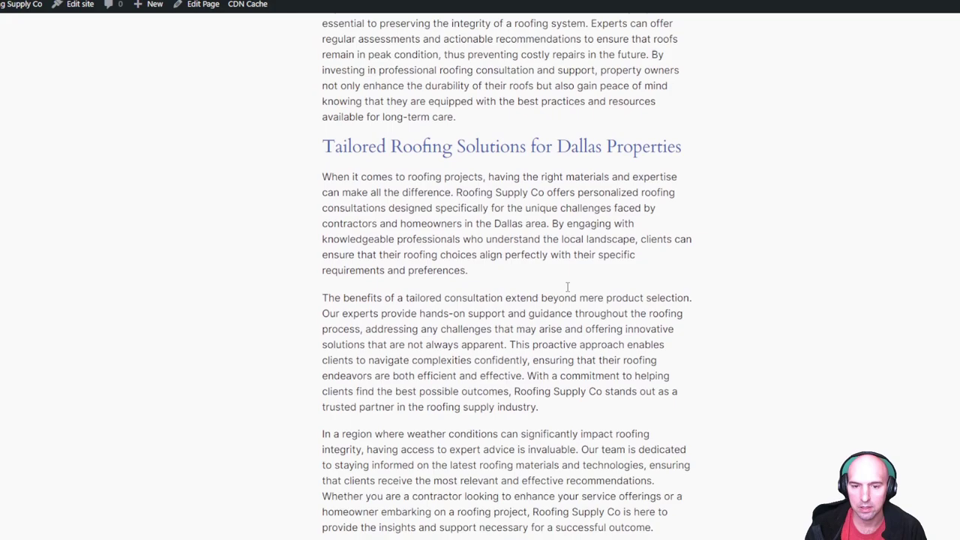
{"action": "scroll", "coordinate": [568, 287], "scroll_direction": "up", "scroll_amount": 3}
{"action": "scroll", "coordinate": [567, 287], "scroll_direction": "down", "scroll_amount": 3}
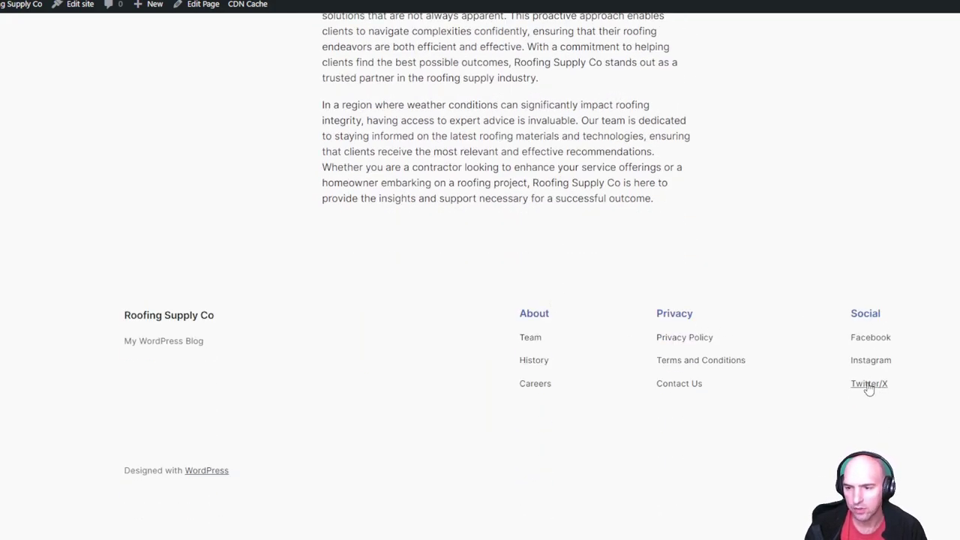
{"action": "scroll", "coordinate": [431, 358], "scroll_direction": "up", "scroll_amount": 10}
{"action": "scroll", "coordinate": [433, 359], "scroll_direction": "up", "scroll_amount": 20}
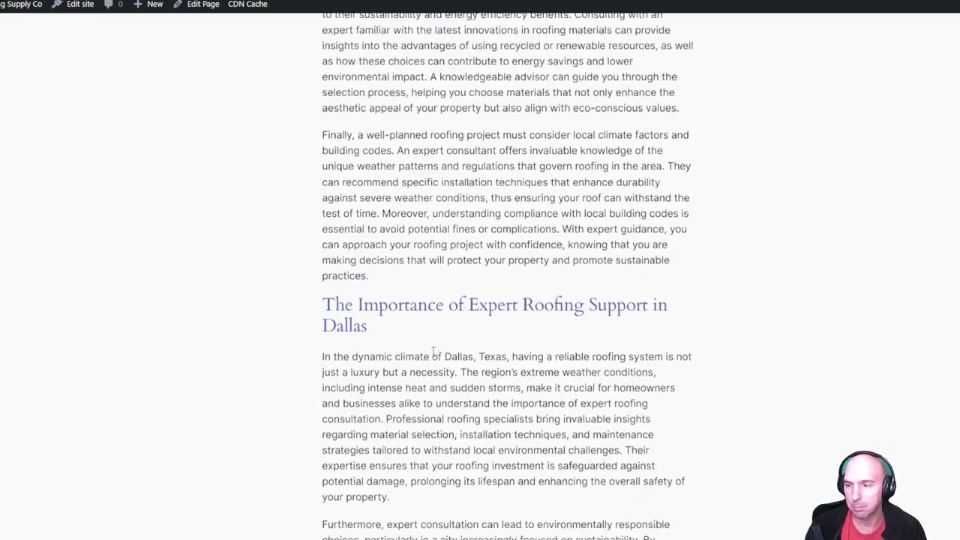
{"action": "scroll", "coordinate": [432, 351], "scroll_direction": "up", "scroll_amount": 20}
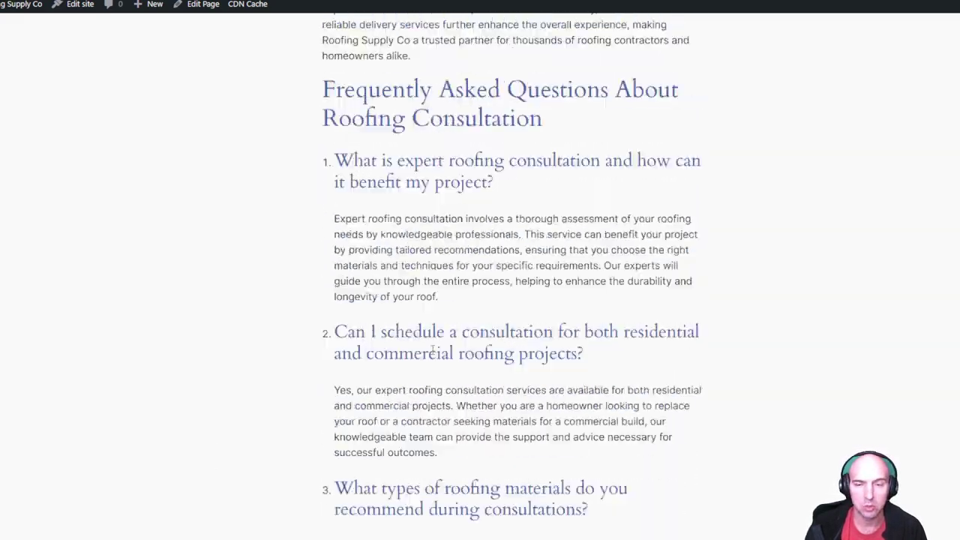
{"action": "scroll", "coordinate": [424, 295], "scroll_direction": "up", "scroll_amount": 2}
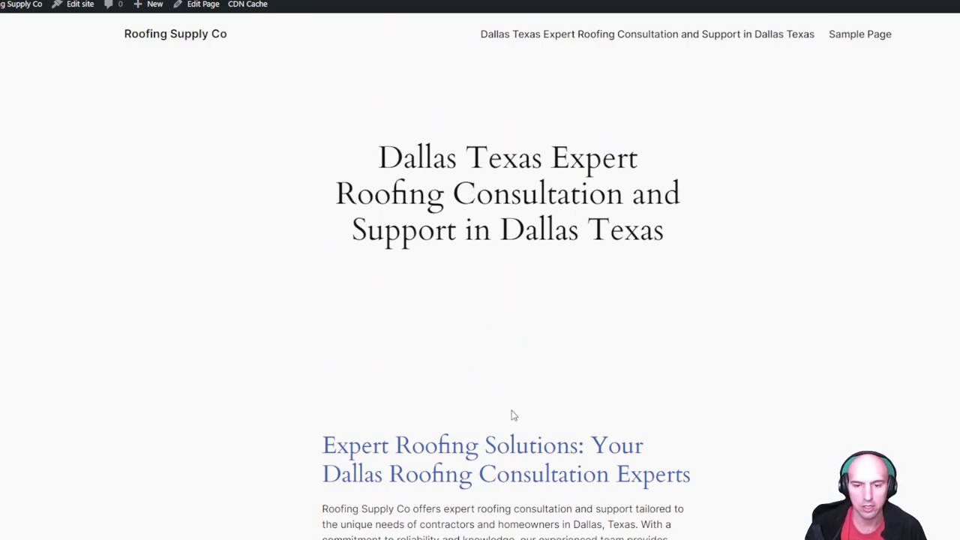
{"action": "scroll", "coordinate": [512, 415], "scroll_direction": "down", "scroll_amount": 5}
{"action": "scroll", "coordinate": [416, 214], "scroll_direction": "up", "scroll_amount": 5}
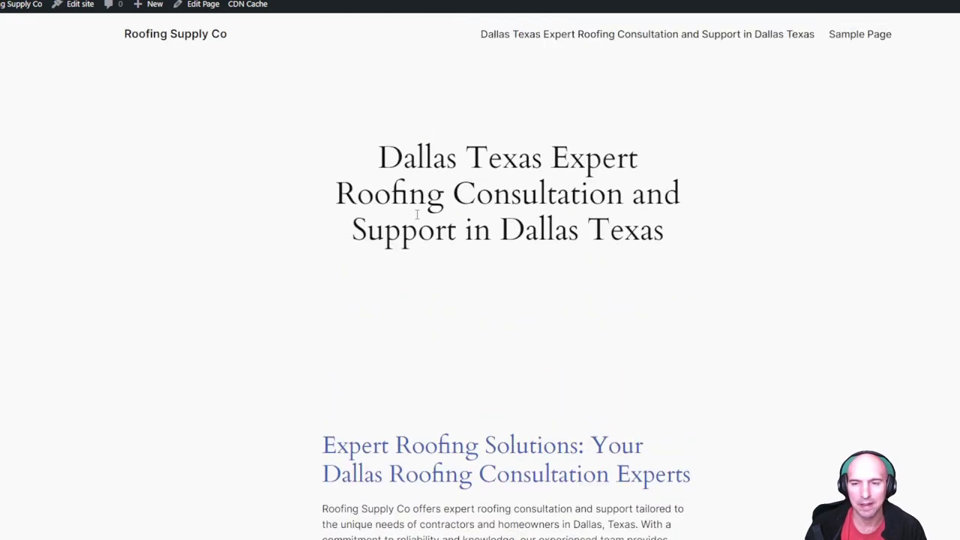
Return to Pages and read through the live Rapid Roofing Material Delivery page.
{"action": "key", "text": "alt+Left"}
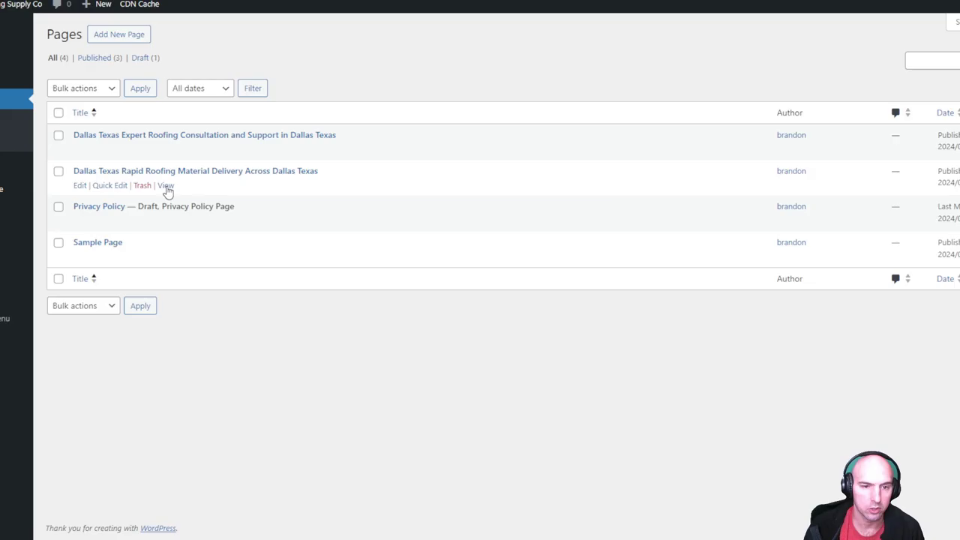
{"action": "left_click", "coordinate": [167, 186]}
{"action": "scroll", "coordinate": [577, 156], "scroll_direction": "down", "scroll_amount": 15}
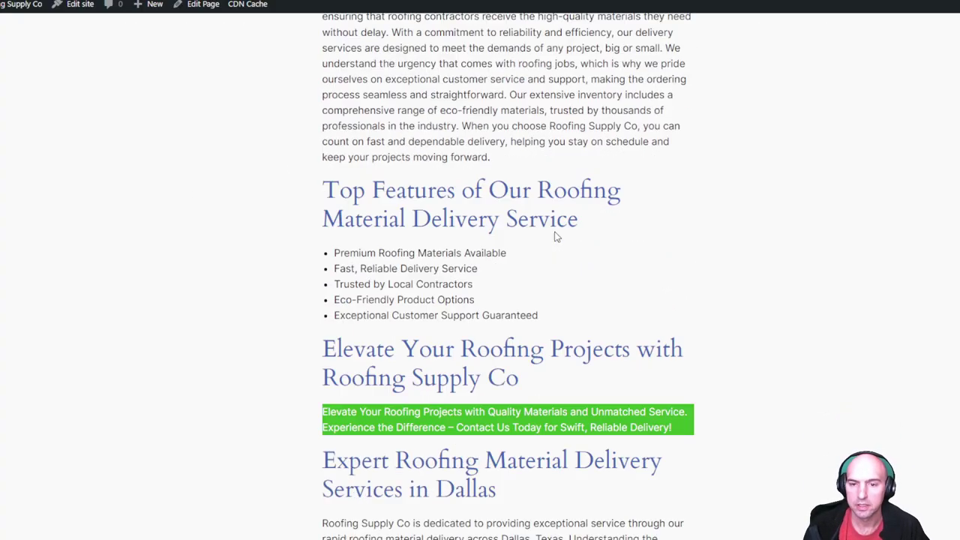
{"action": "scroll", "coordinate": [555, 234], "scroll_direction": "up", "scroll_amount": 2}
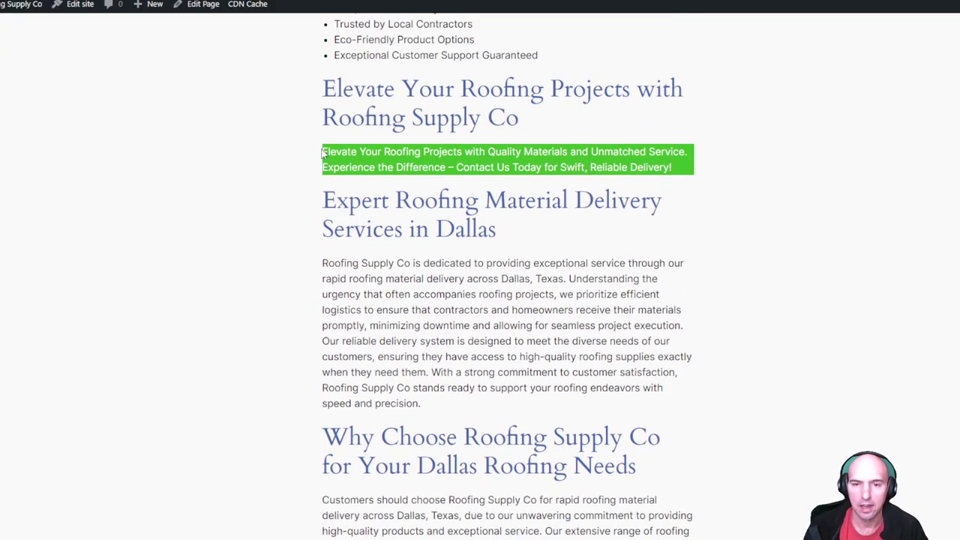
{"action": "left_click_drag", "start_coordinate": [323, 153], "coordinate": [558, 168]}
{"action": "left_click", "coordinate": [545, 274]}
{"action": "scroll", "coordinate": [546, 274], "scroll_direction": "down", "scroll_amount": 8}
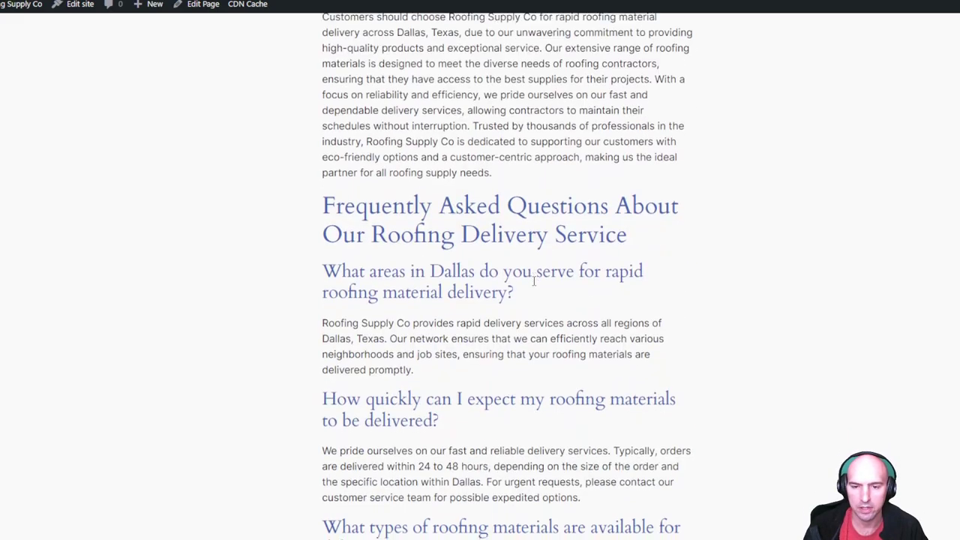
{"action": "scroll", "coordinate": [534, 281], "scroll_direction": "down", "scroll_amount": 20}
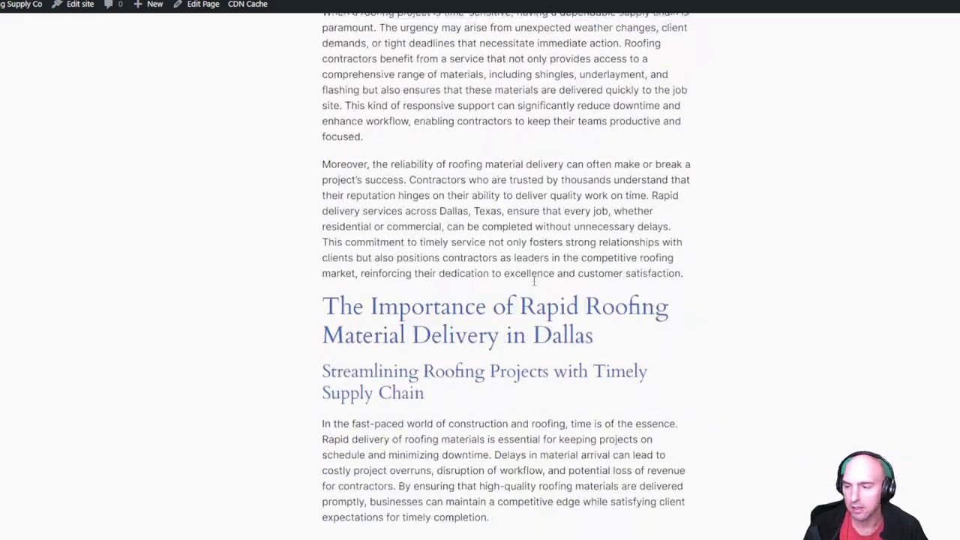
{"action": "scroll", "coordinate": [534, 281], "scroll_direction": "down", "scroll_amount": 19}
{"action": "scroll", "coordinate": [527, 281], "scroll_direction": "up", "scroll_amount": 8}
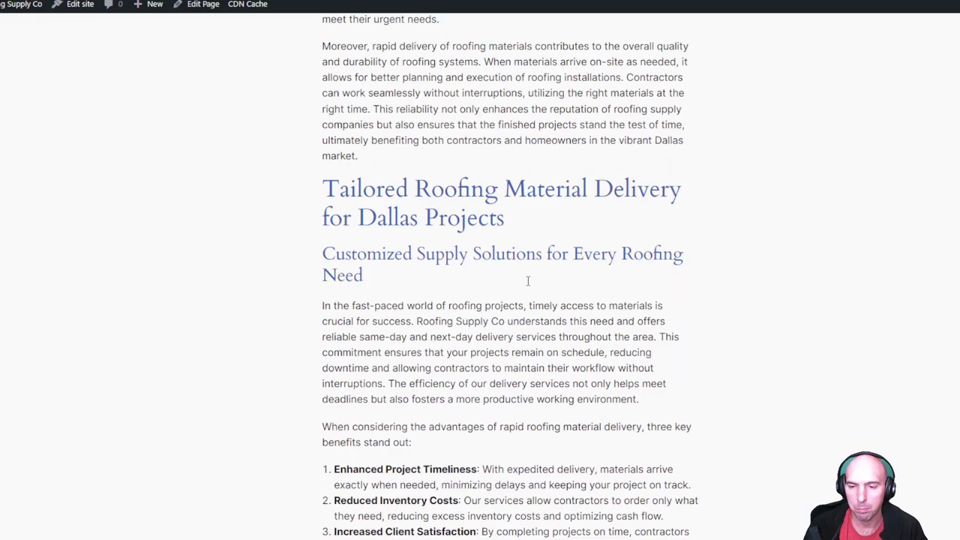
{"action": "scroll", "coordinate": [527, 281], "scroll_direction": "up", "scroll_amount": 15}
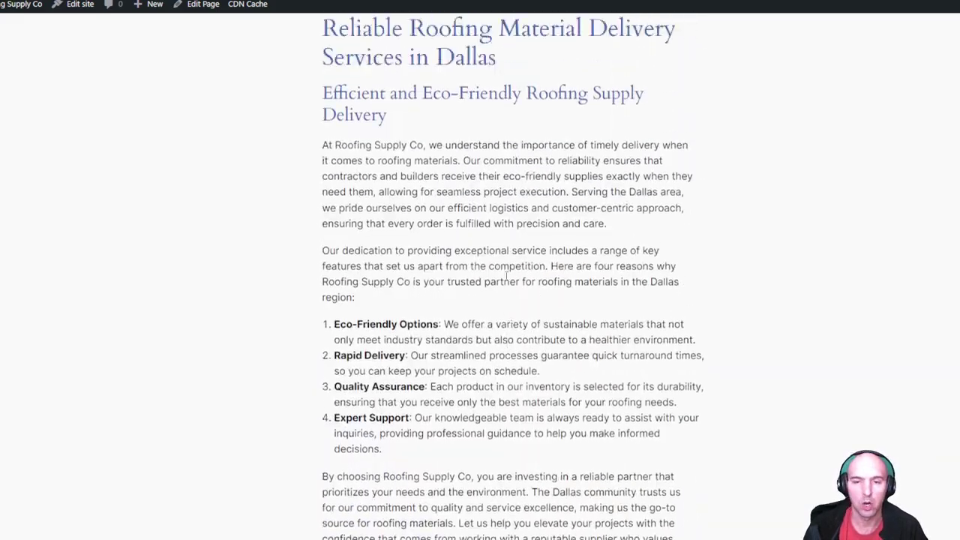
{"action": "scroll", "coordinate": [506, 277], "scroll_direction": "up", "scroll_amount": 15}
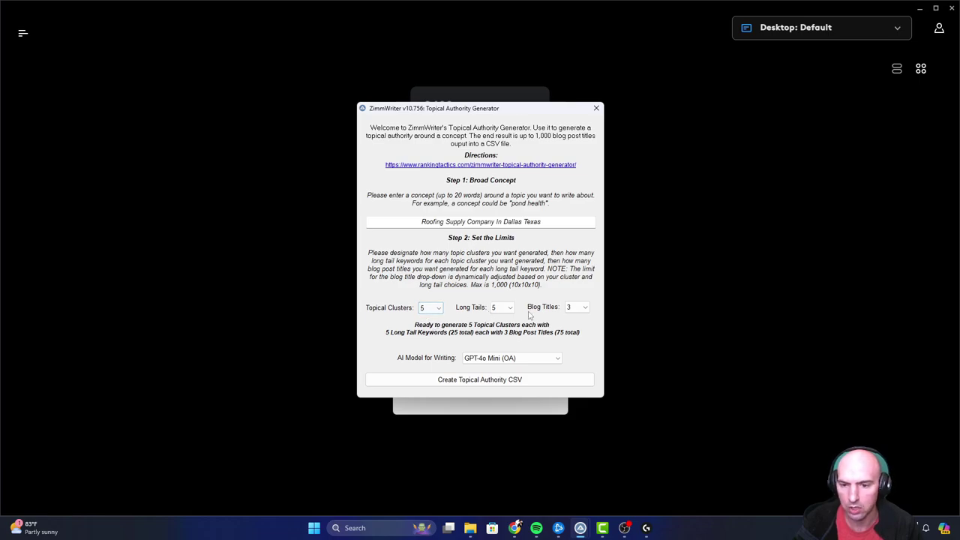
Create the topical authority CSV with 5 clusters, 5 long tails and 3 titles each.
{"action": "left_click", "coordinate": [508, 380]}
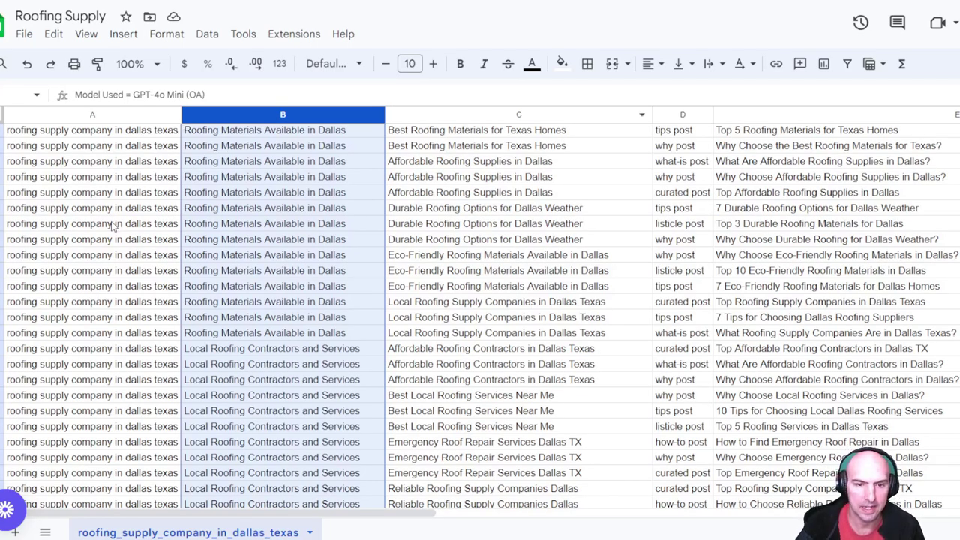
Scroll through the generated Roofing Supply sheet and check the cost estimate in cell A1.
{"action": "scroll", "coordinate": [114, 225], "scroll_direction": "up", "scroll_amount": 2}
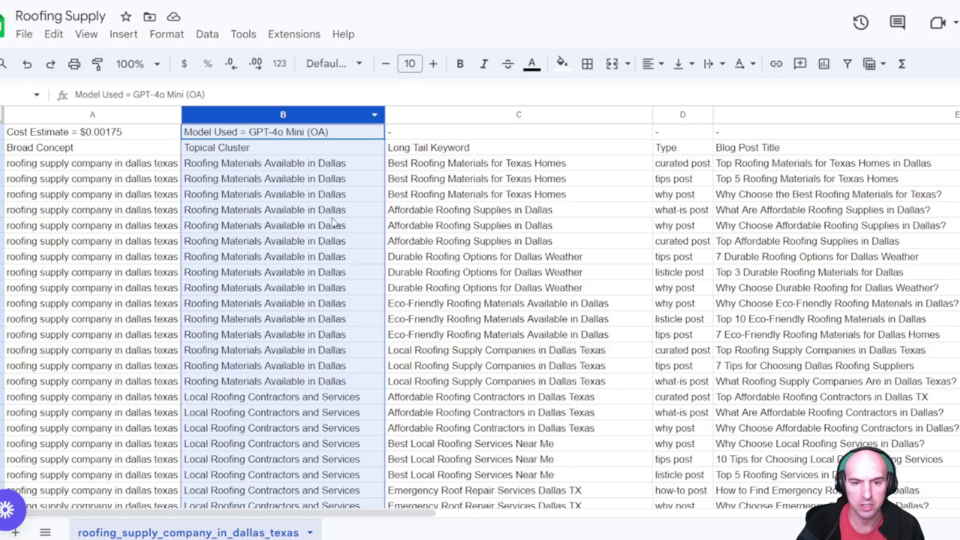
{"action": "scroll", "coordinate": [332, 244], "scroll_direction": "down", "scroll_amount": 5}
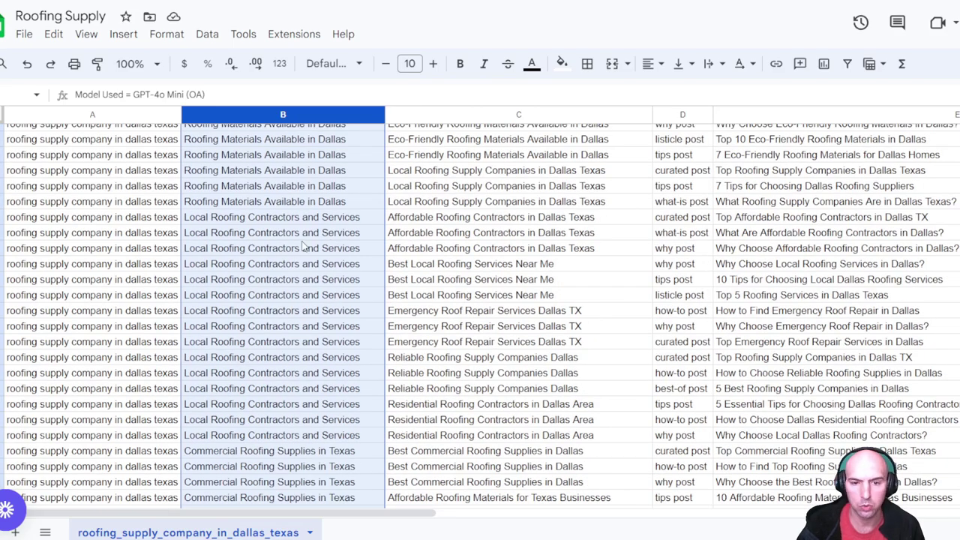
{"action": "scroll", "coordinate": [328, 242], "scroll_direction": "down", "scroll_amount": 4}
{"action": "scroll", "coordinate": [268, 325], "scroll_direction": "down", "scroll_amount": 5}
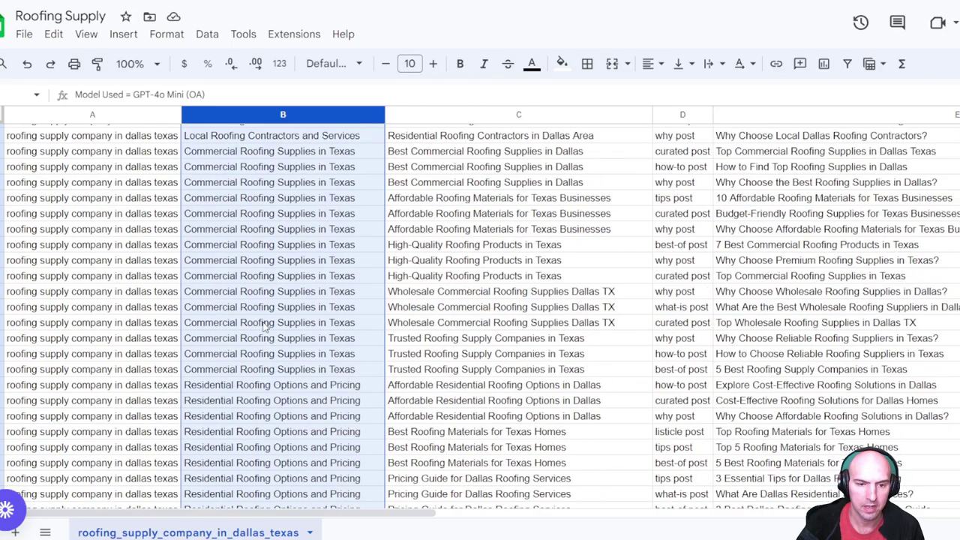
{"action": "scroll", "coordinate": [266, 285], "scroll_direction": "down", "scroll_amount": 4}
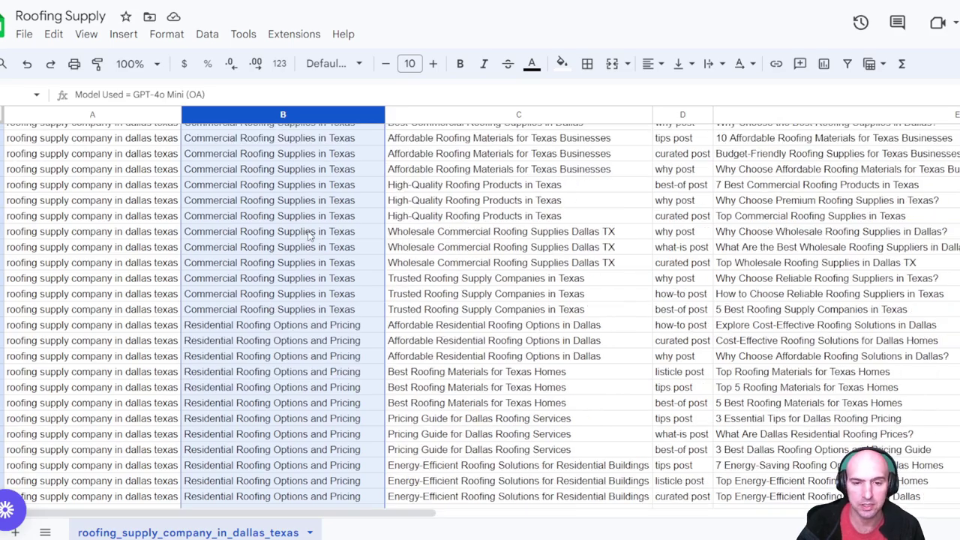
{"action": "scroll", "coordinate": [255, 282], "scroll_direction": "down", "scroll_amount": 4}
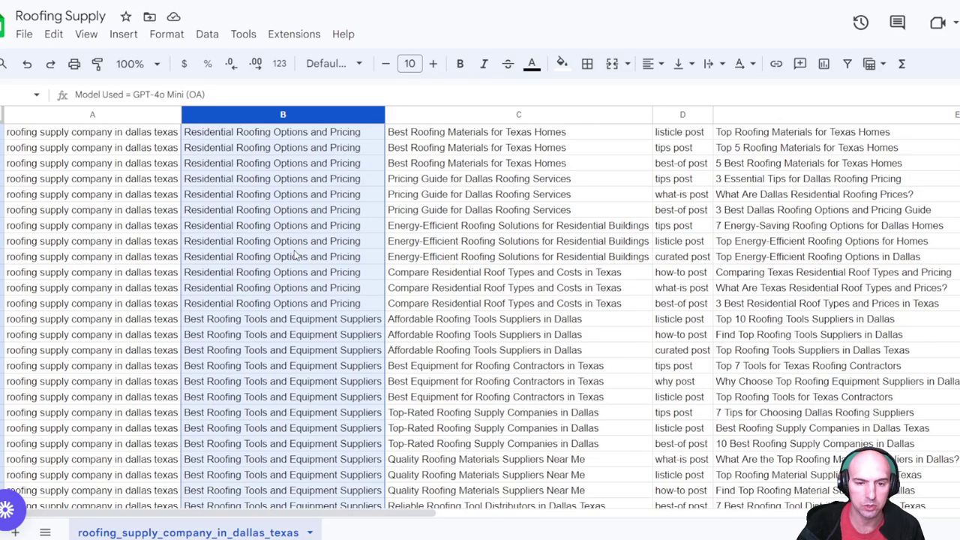
{"action": "scroll", "coordinate": [328, 255], "scroll_direction": "down", "scroll_amount": 1}
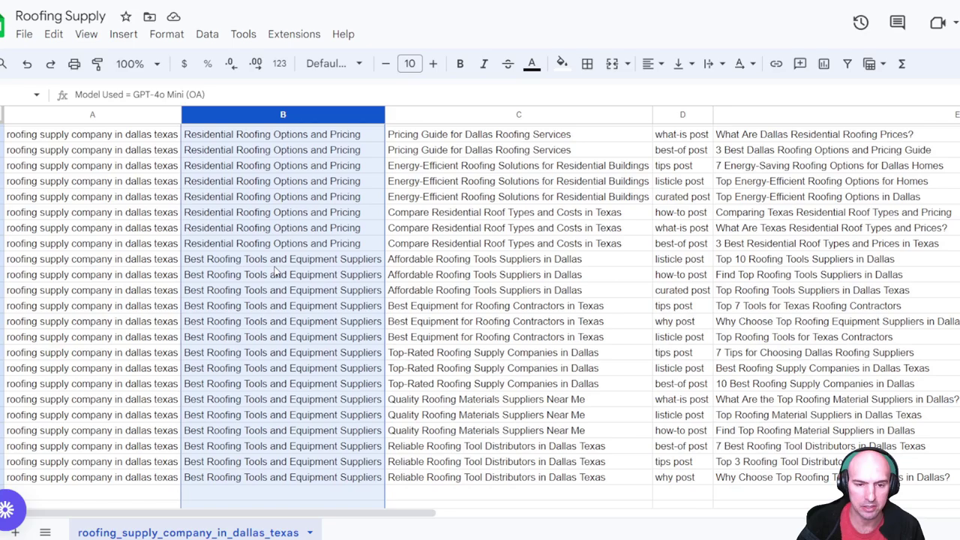
{"action": "scroll", "coordinate": [357, 278], "scroll_direction": "up", "scroll_amount": 5}
{"action": "scroll", "coordinate": [356, 278], "scroll_direction": "up", "scroll_amount": 10}
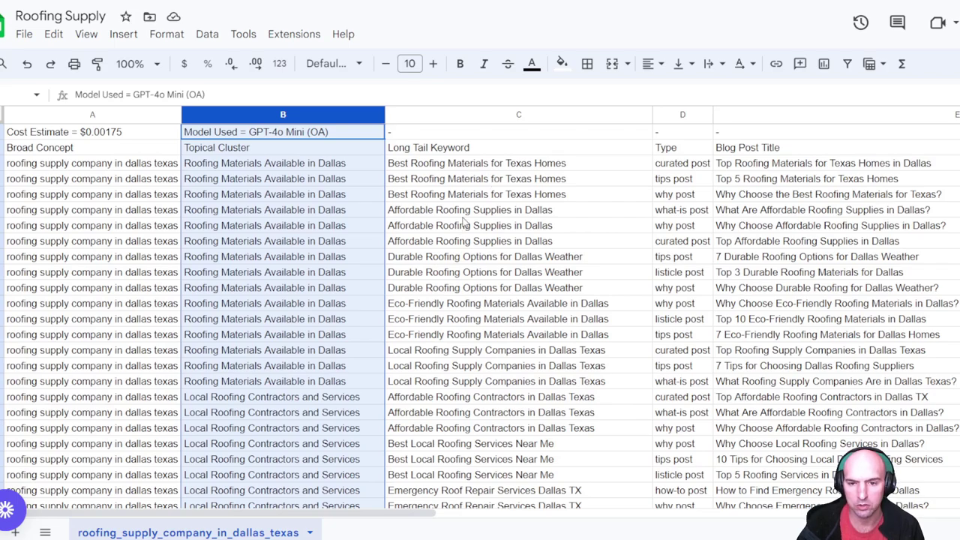
{"action": "scroll", "coordinate": [456, 330], "scroll_direction": "down", "scroll_amount": 5}
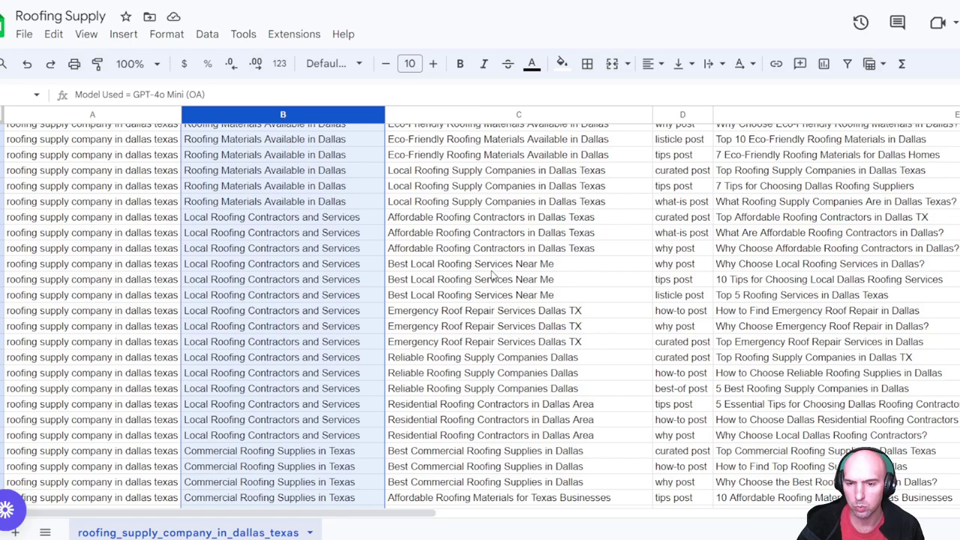
{"action": "scroll", "coordinate": [504, 286], "scroll_direction": "down", "scroll_amount": 3}
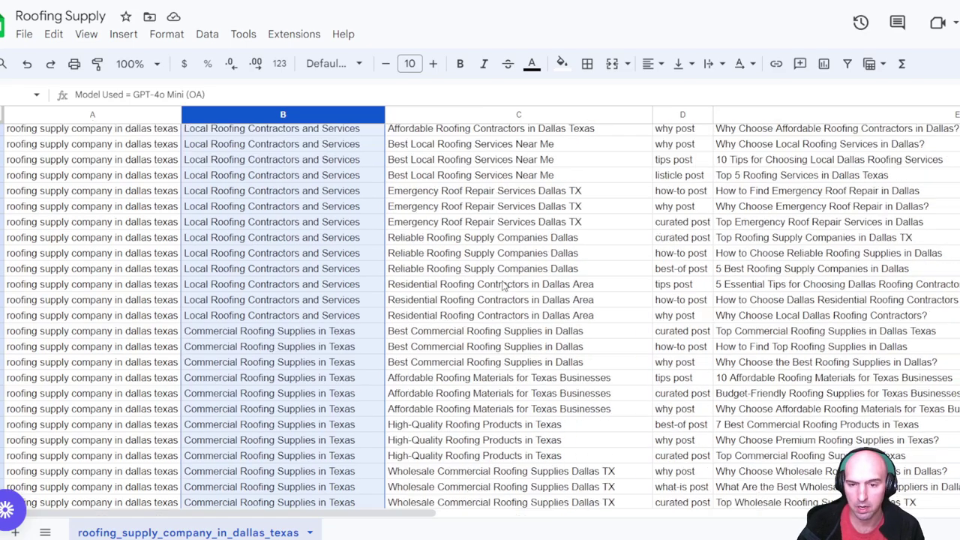
{"action": "scroll", "coordinate": [474, 373], "scroll_direction": "up", "scroll_amount": 7}
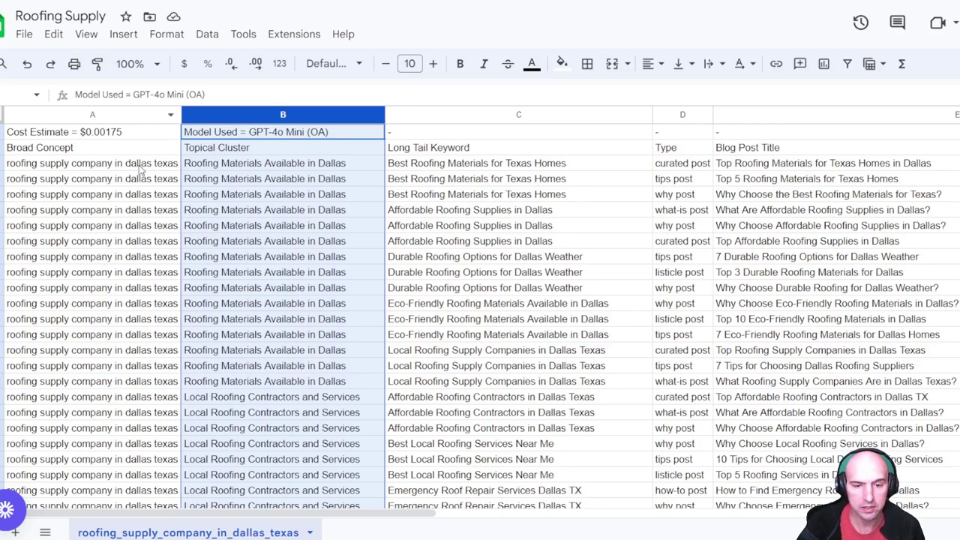
{"action": "scroll", "coordinate": [644, 324], "scroll_direction": "down", "scroll_amount": 6}
{"action": "scroll", "coordinate": [644, 324], "scroll_direction": "down", "scroll_amount": 15}
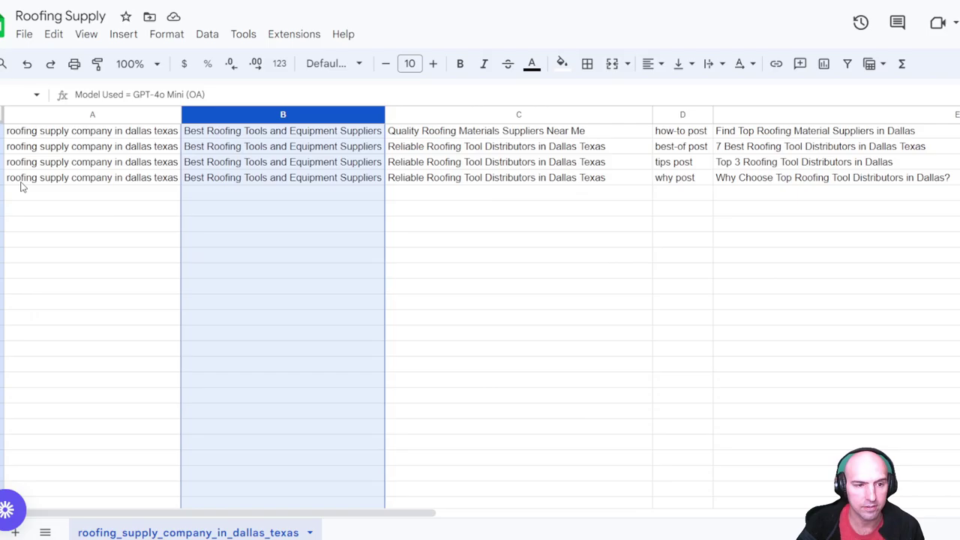
{"action": "scroll", "coordinate": [780, 195], "scroll_direction": "up", "scroll_amount": 20}
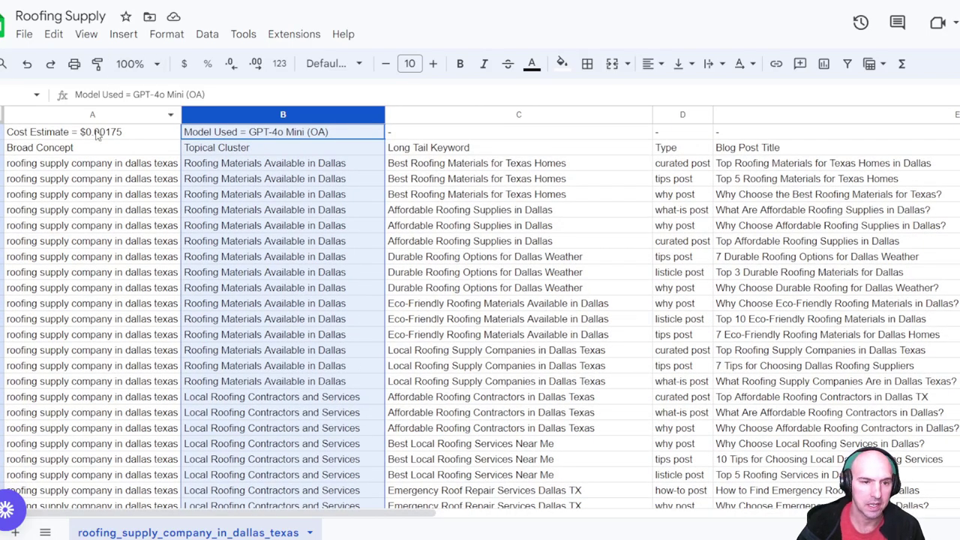
{"action": "left_click", "coordinate": [93, 135]}
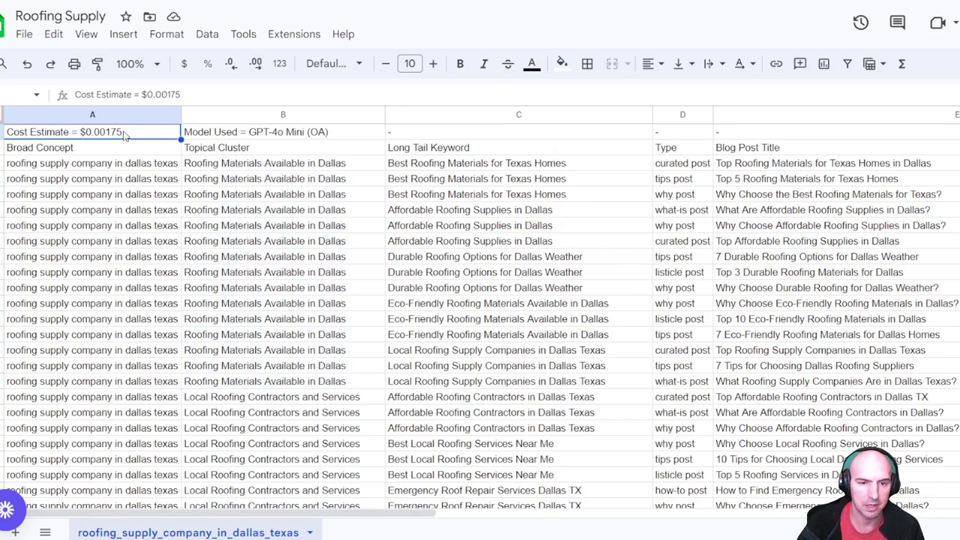
Select and copy the Best Roofing Tools and Equipment Suppliers titles ending at E77 in column E.
{"action": "left_click", "coordinate": [825, 162]}
{"action": "key", "text": "ctrl+shift+Down"}
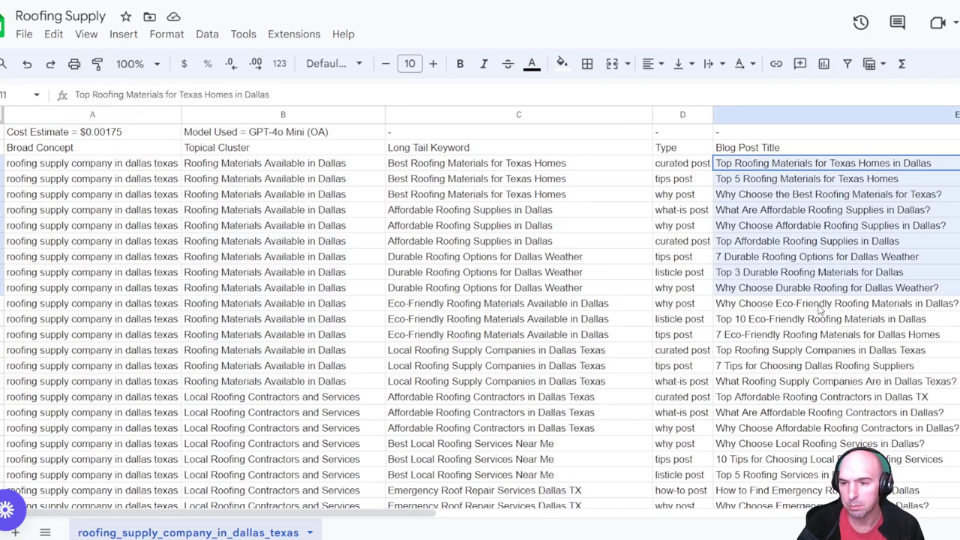
{"action": "scroll", "coordinate": [846, 411], "scroll_direction": "down", "scroll_amount": 10}
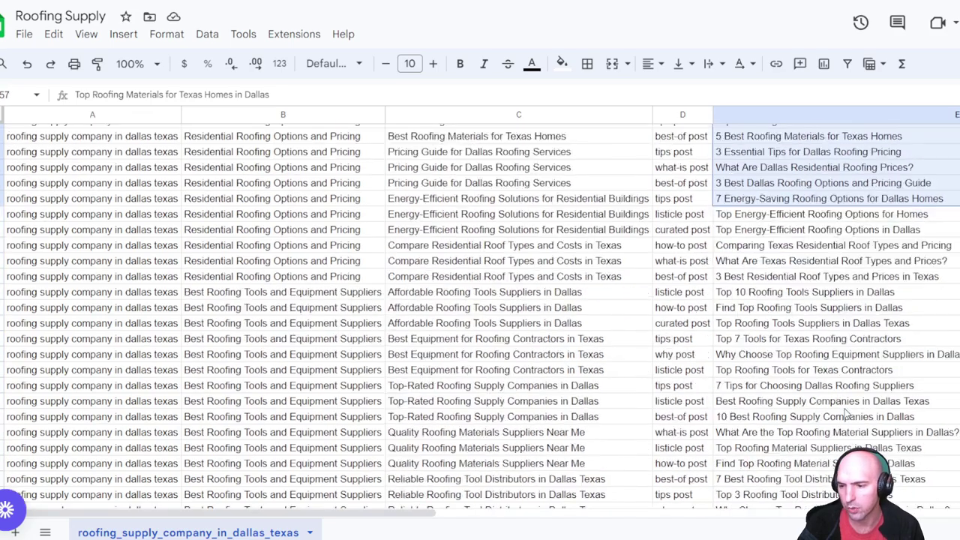
{"action": "scroll", "coordinate": [846, 411], "scroll_direction": "down", "scroll_amount": 3}
{"action": "left_click", "coordinate": [847, 407]}
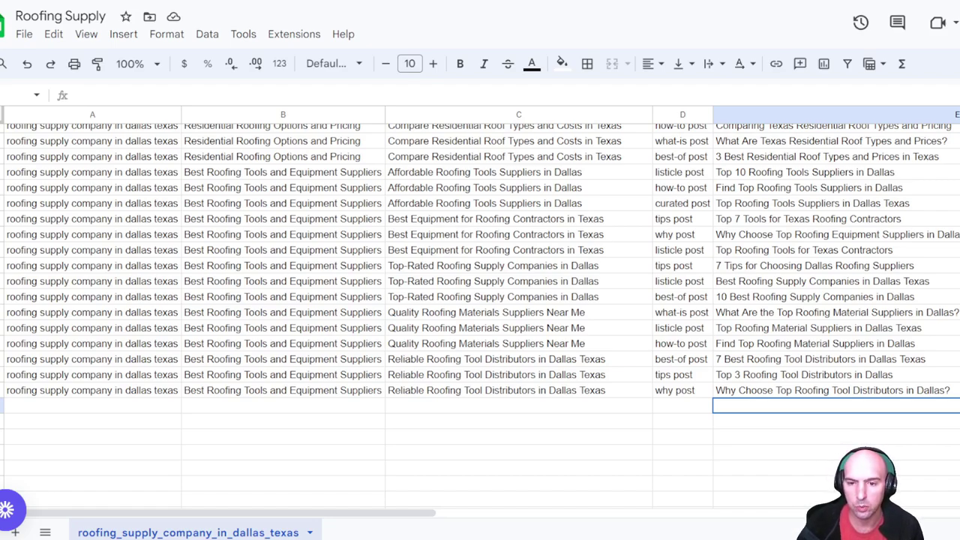
{"action": "left_click", "coordinate": [901, 328]}
{"action": "left_click_drag", "start_coordinate": [907, 391], "coordinate": [905, 180]}
{"action": "key", "text": "ctrl+c"}
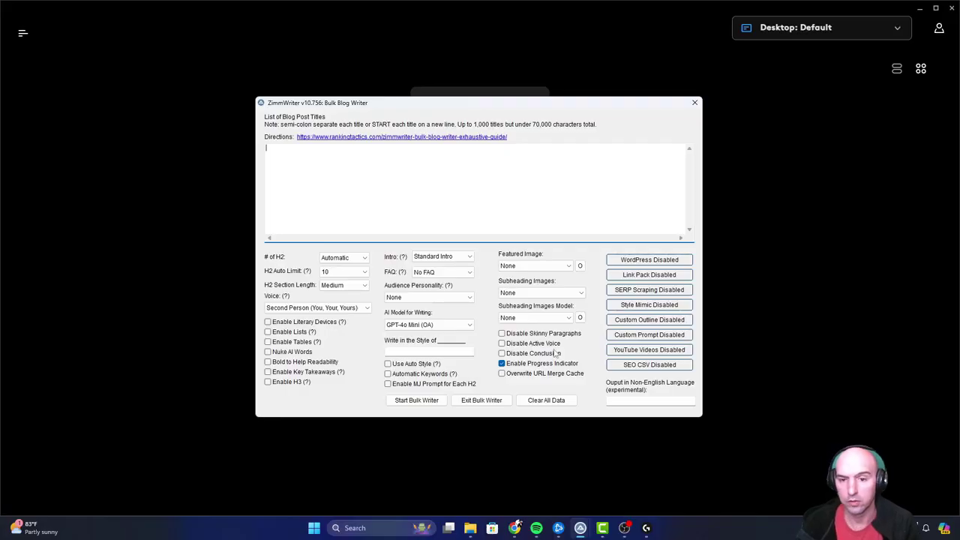
Paste the 15 roofing-tool supplier titles into Blog Post Titles, then cancel the write confirmation.
{"action": "key", "text": "ctrl+v"}
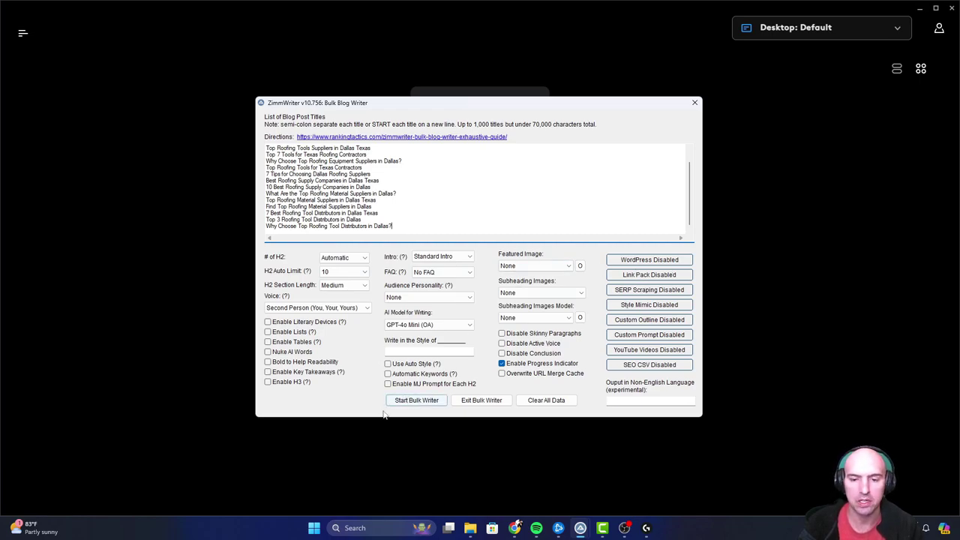
{"action": "left_click", "coordinate": [405, 400]}
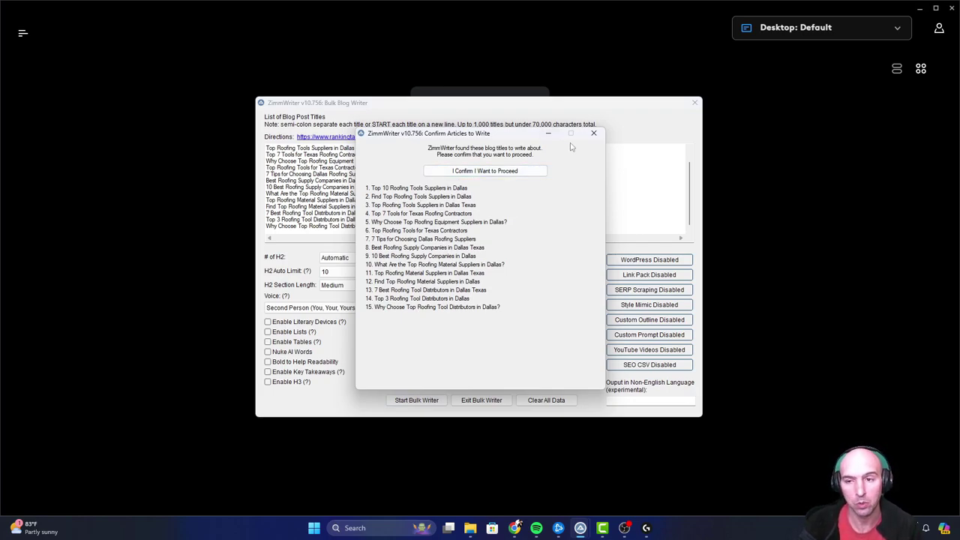
{"action": "left_click", "coordinate": [593, 134]}
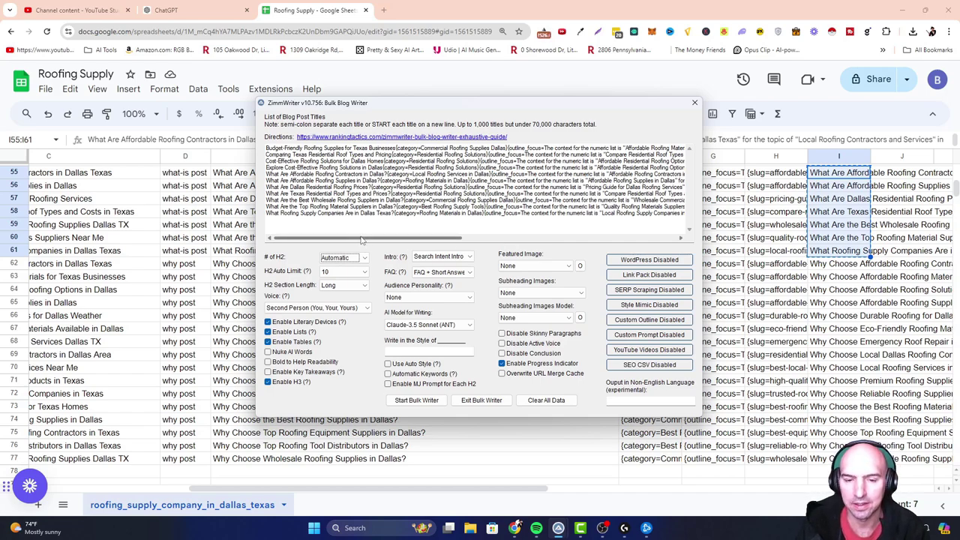
Set the writing voice to Professional and confirm bulk writing of the 11 articles.
{"action": "left_click", "coordinate": [315, 307]}
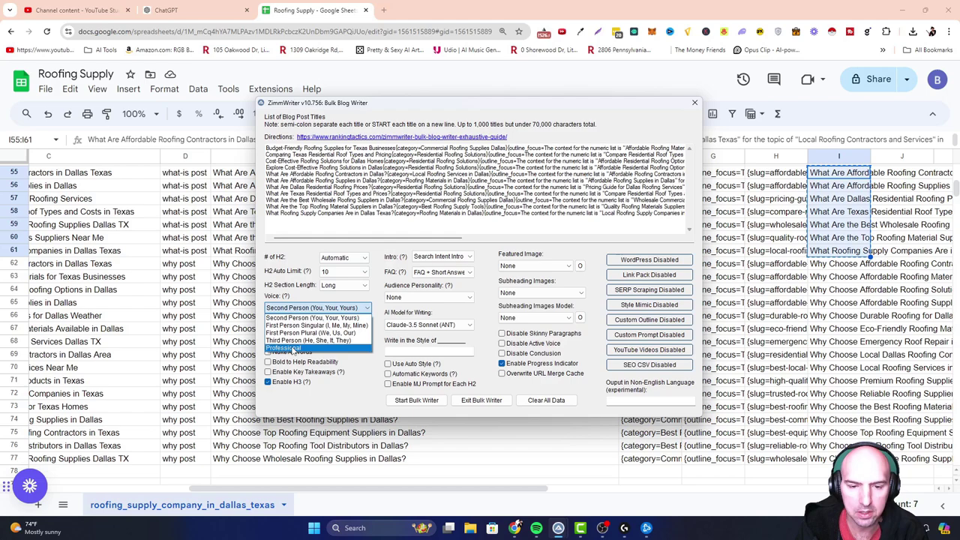
{"action": "left_click", "coordinate": [308, 346]}
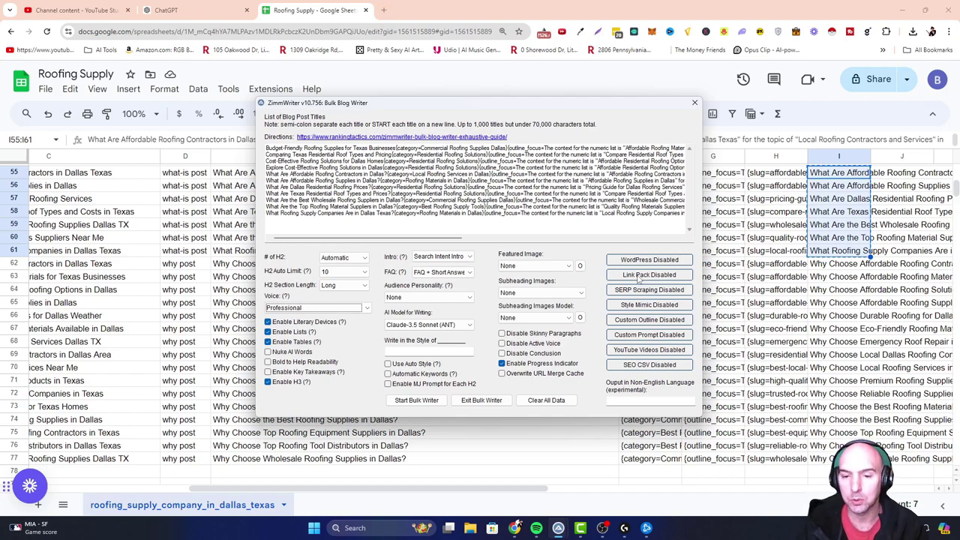
{"action": "left_click", "coordinate": [416, 400]}
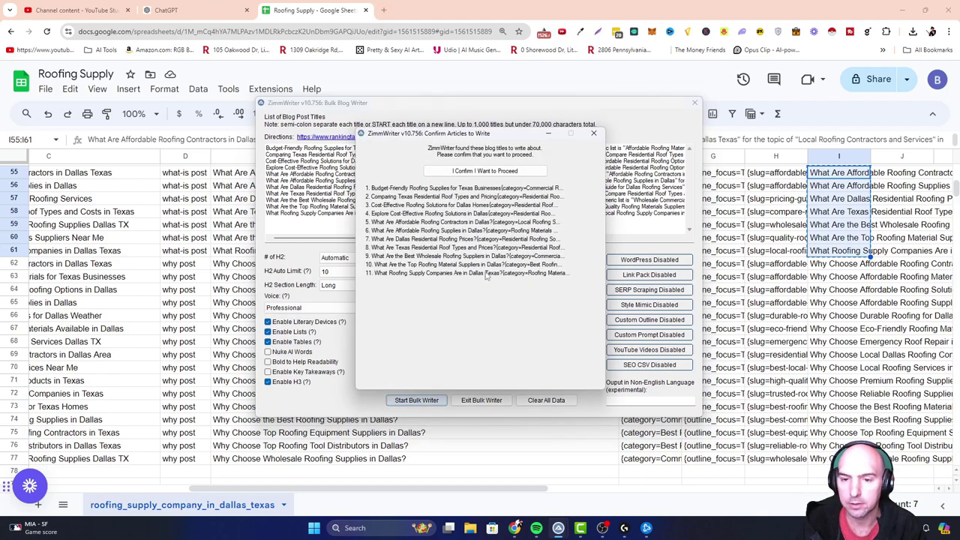
{"action": "left_click", "coordinate": [450, 171]}
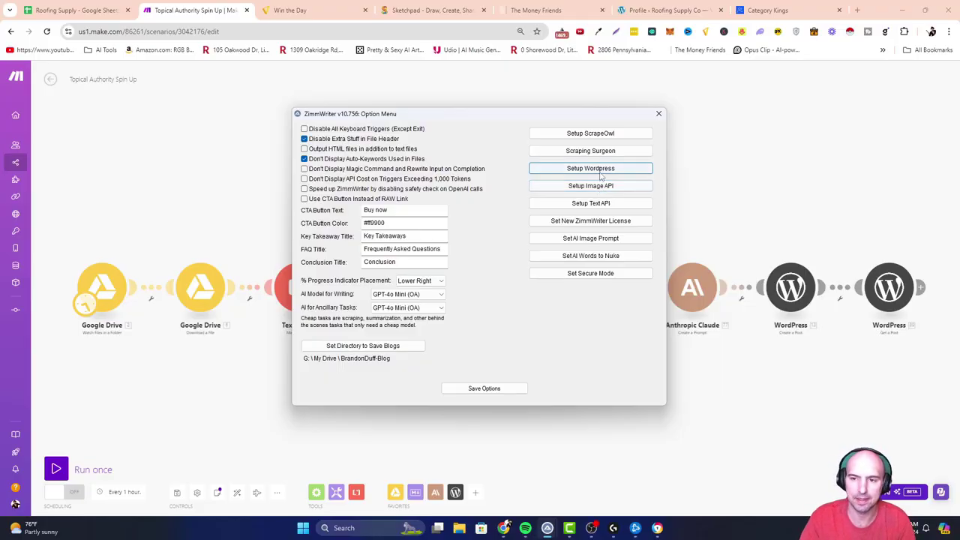
Look over the Setup Wordpress dialog, then close it and the Option Menu unchanged.
{"action": "left_click", "coordinate": [598, 169]}
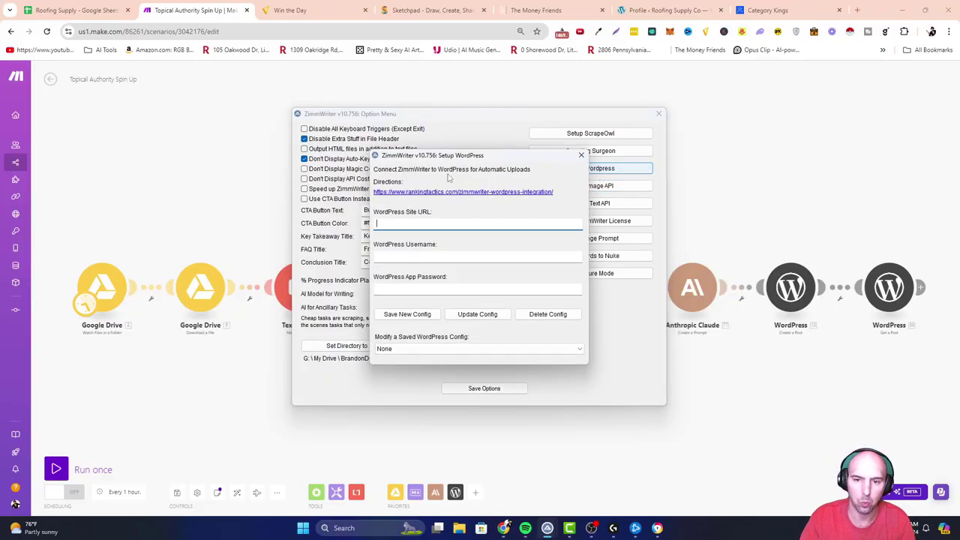
{"action": "left_click", "coordinate": [580, 155]}
{"action": "left_click", "coordinate": [750, 112]}
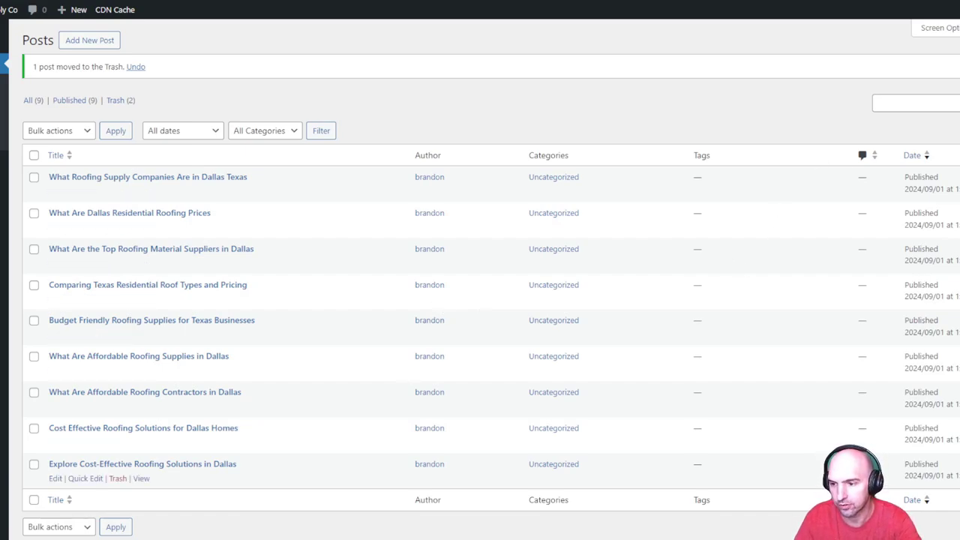
Open wp-sitemap-posts-post-1.xml from the XML Sitemap tab and select all 11 post URLs.
{"action": "key", "text": "ctrl+Tab"}
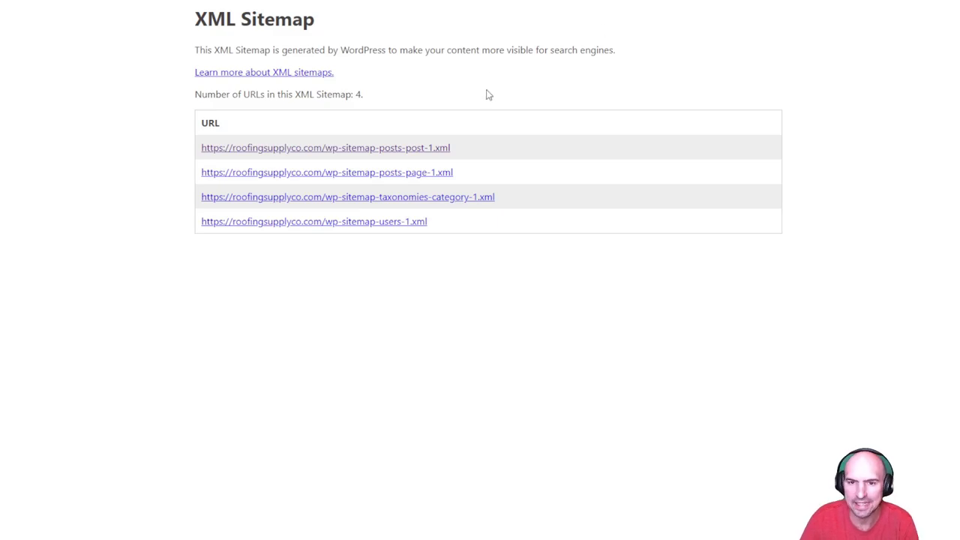
{"action": "left_click", "coordinate": [396, 152]}
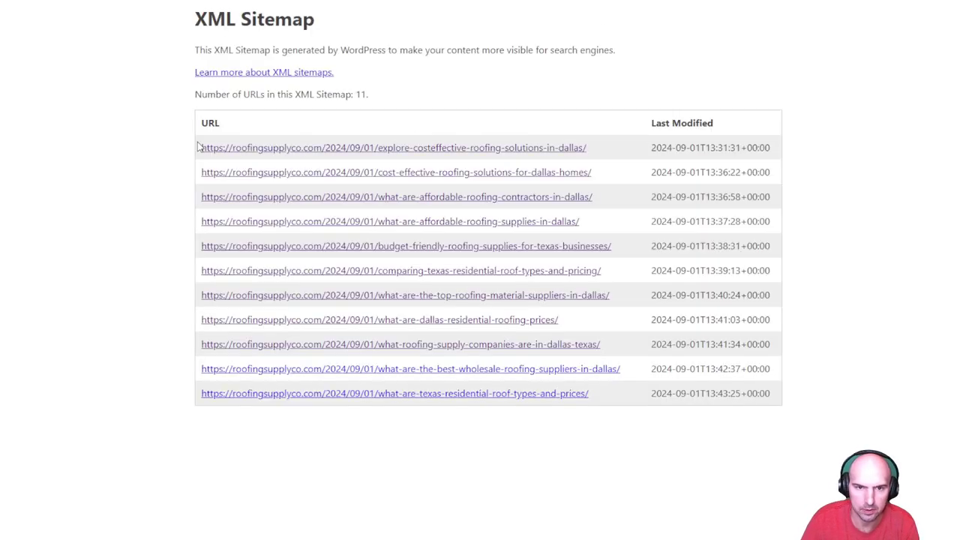
{"action": "left_click_drag", "start_coordinate": [199, 145], "coordinate": [615, 406]}
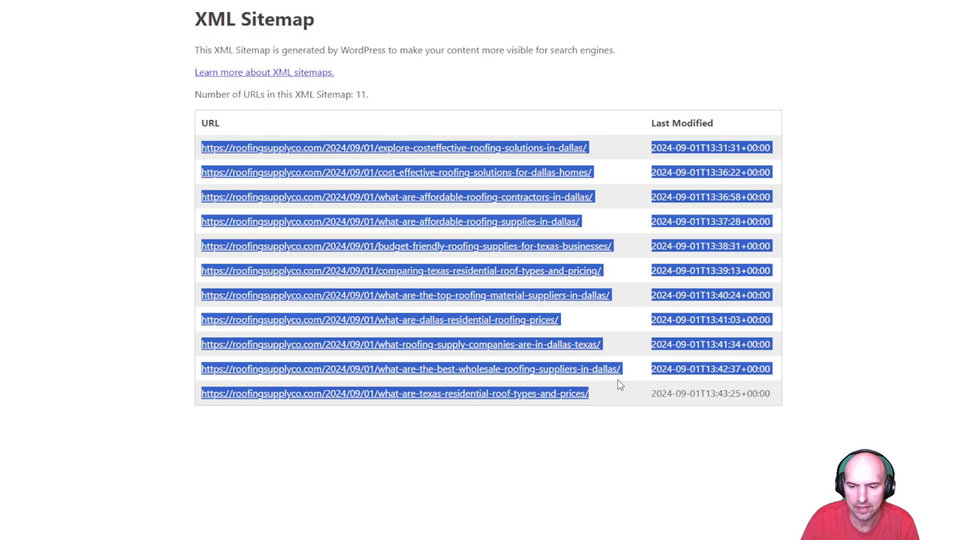
{"action": "left_click", "coordinate": [697, 536]}
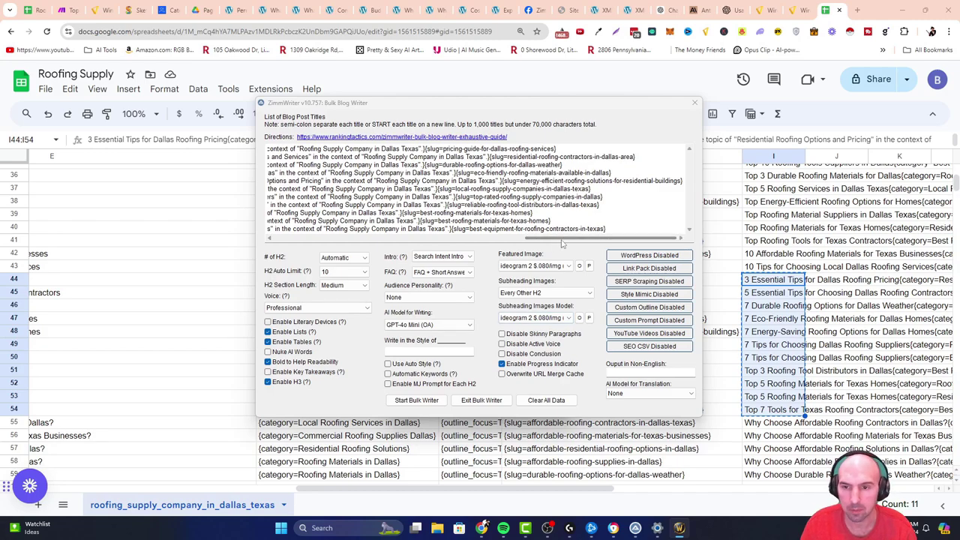
In the WordPress upload settings, choose the roofingsupplyco.com site and the saved user account.
{"action": "left_click_drag", "start_coordinate": [562, 243], "coordinate": [283, 238]}
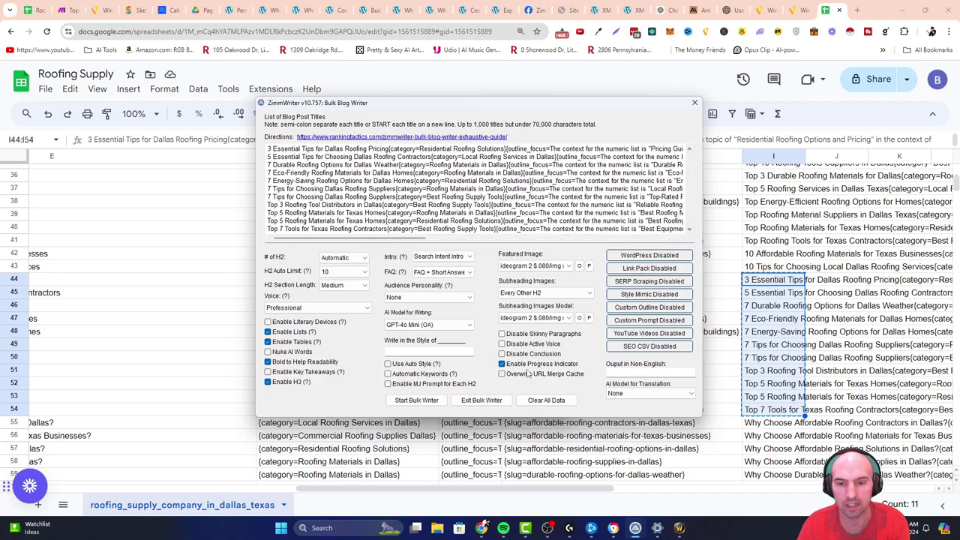
{"action": "left_click", "coordinate": [647, 256]}
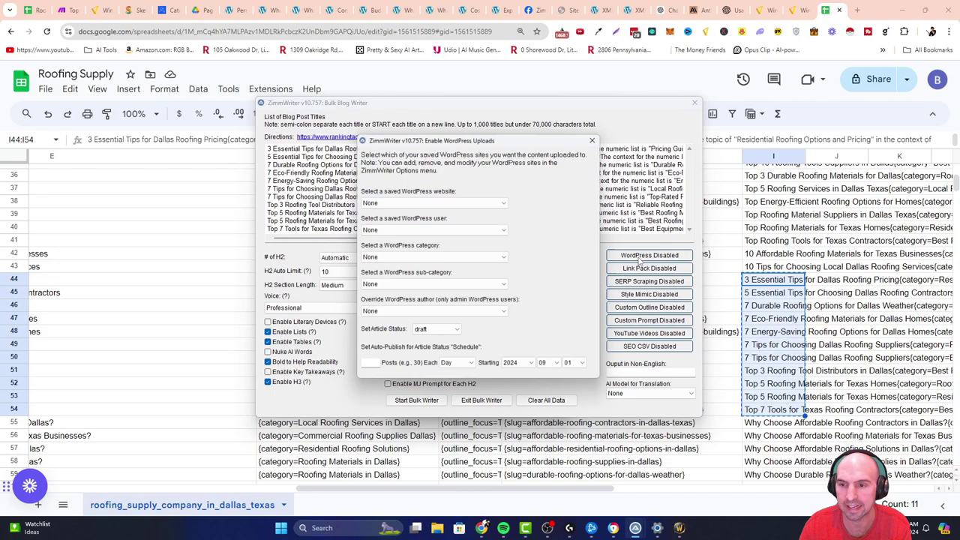
{"action": "left_click", "coordinate": [432, 202]}
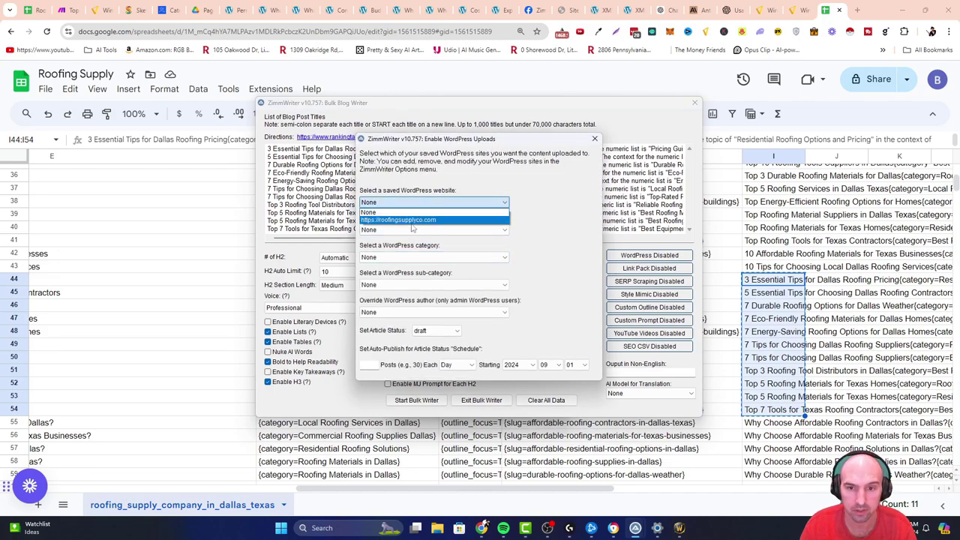
{"action": "left_click", "coordinate": [419, 221]}
{"action": "left_click", "coordinate": [412, 229]}
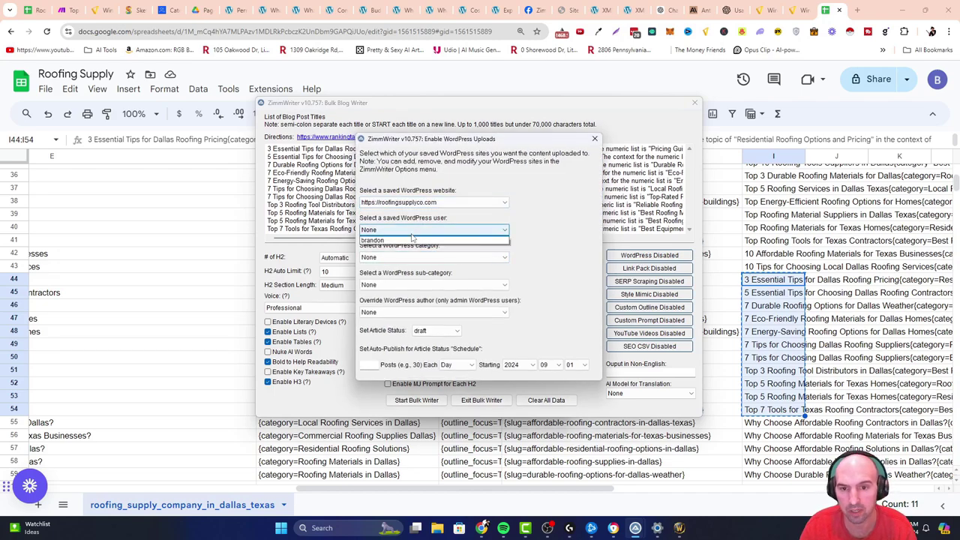
{"action": "left_click", "coordinate": [396, 248]}
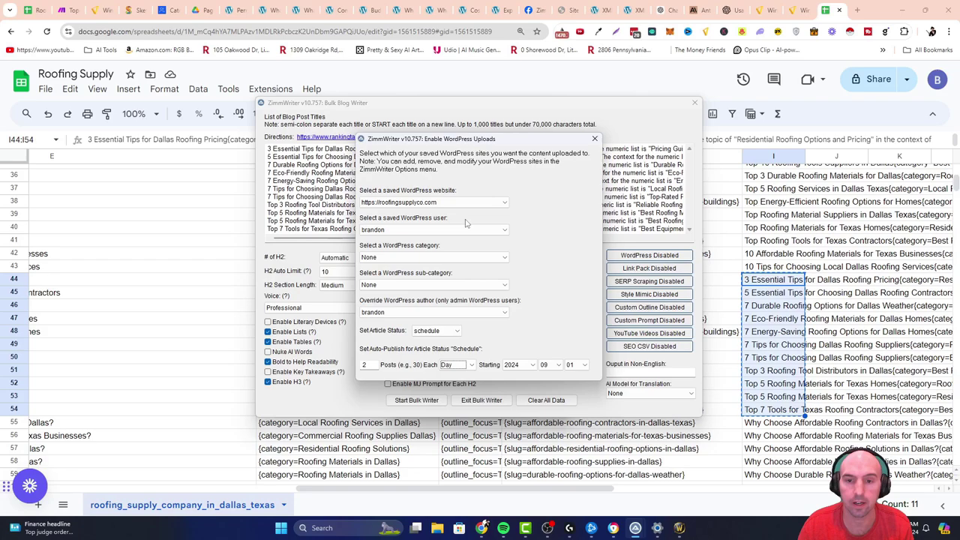
Schedule 2 posts per day from 2024-09-01 under Uncategorized, leaving uploads enabled.
{"action": "left_click", "coordinate": [407, 212]}
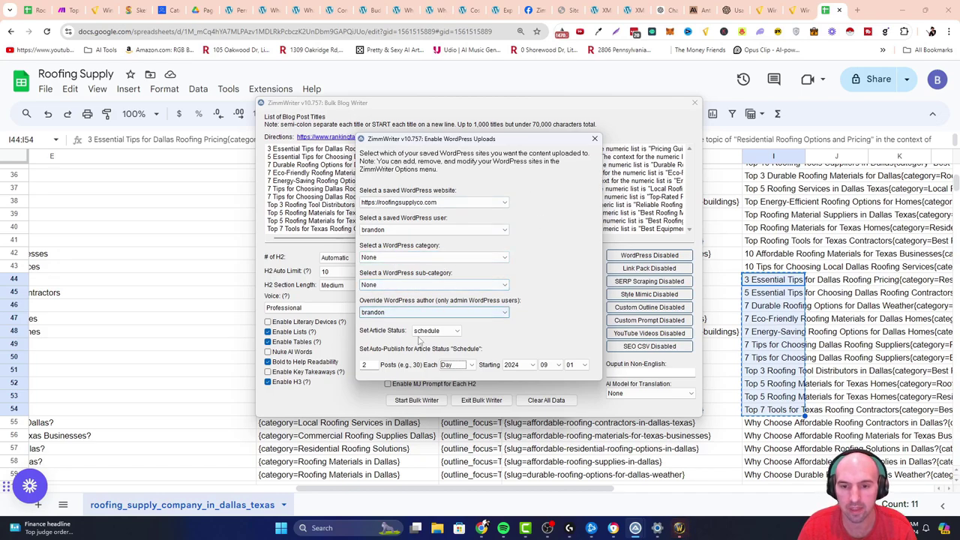
{"action": "left_click", "coordinate": [470, 365]}
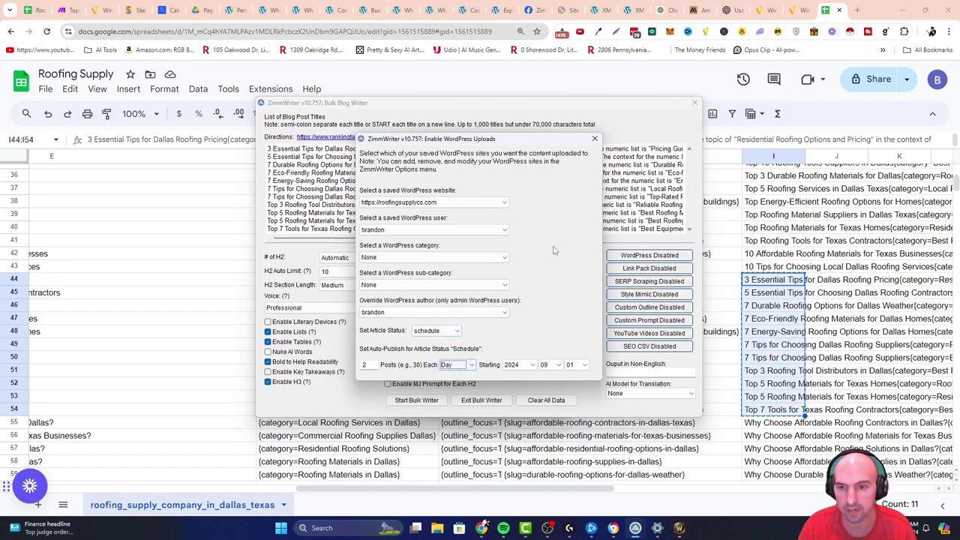
{"action": "left_click", "coordinate": [595, 138]}
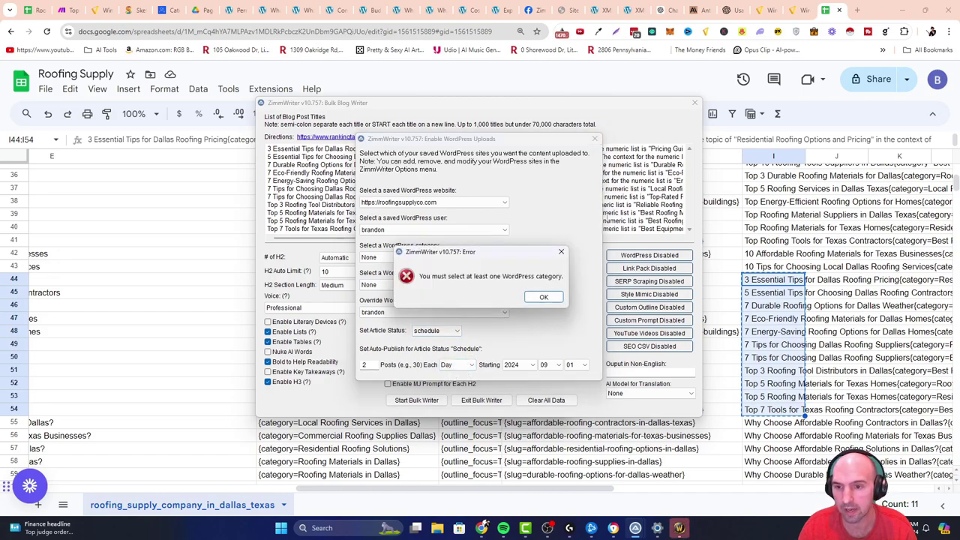
{"action": "left_click", "coordinate": [544, 297]}
{"action": "left_click", "coordinate": [402, 259]}
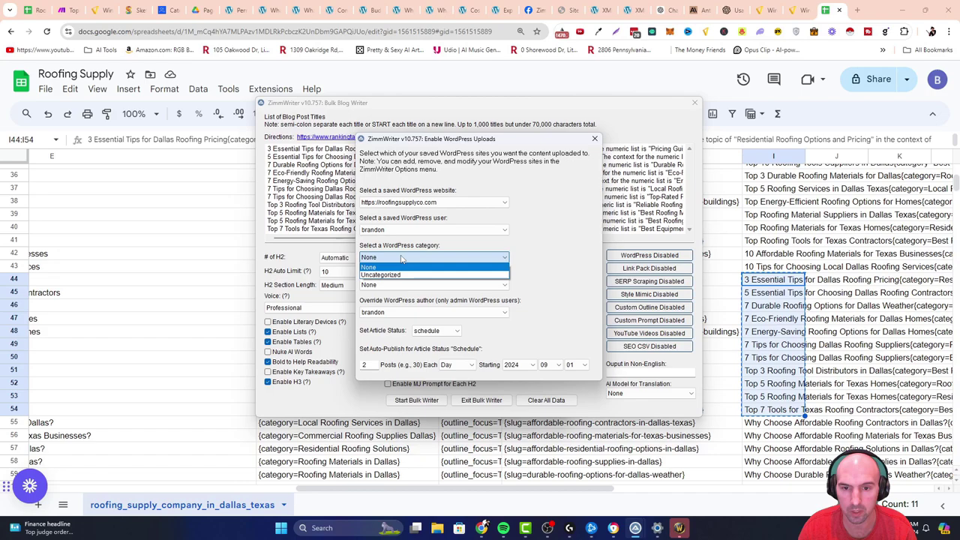
{"action": "left_click", "coordinate": [390, 275]}
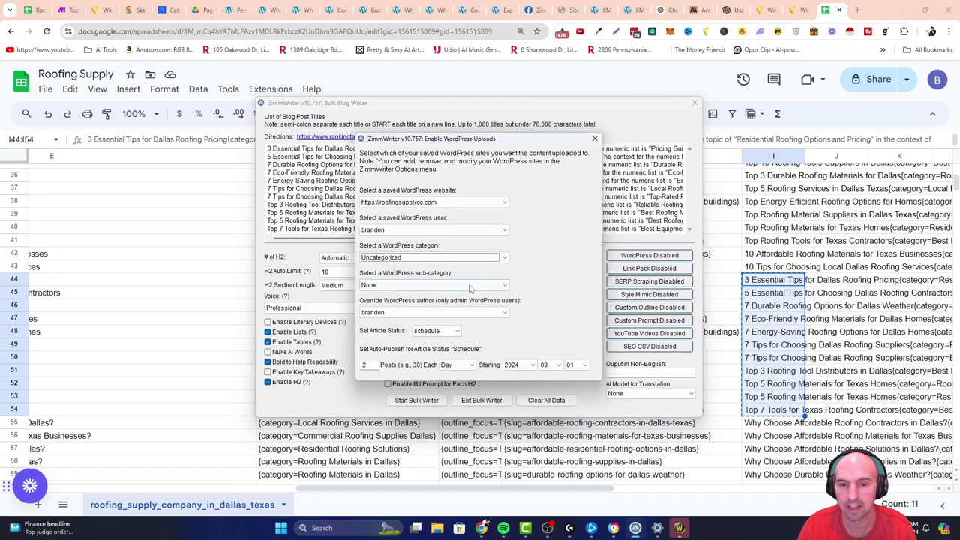
{"action": "left_click", "coordinate": [595, 140]}
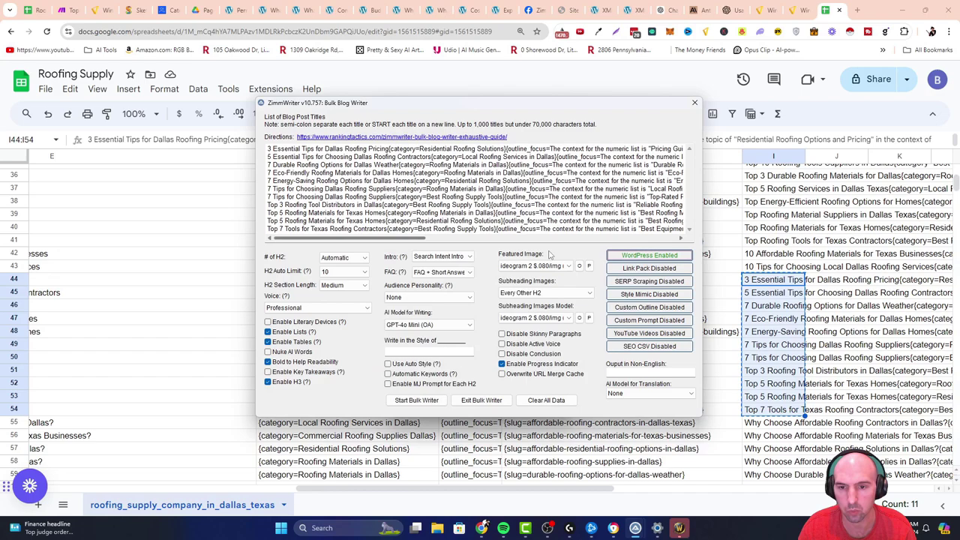
Enable the roofing_supply_in_dallas_texas link pack with H3/H4, dofollow and new-tab links, then open SERP scraping.
{"action": "left_click", "coordinate": [659, 270]}
{"action": "left_click", "coordinate": [460, 277]}
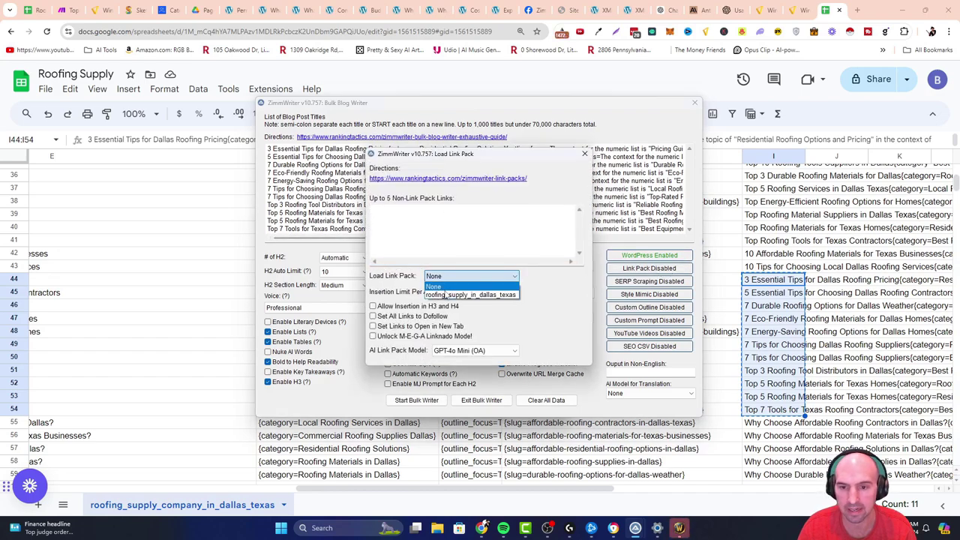
{"action": "left_click", "coordinate": [446, 294]}
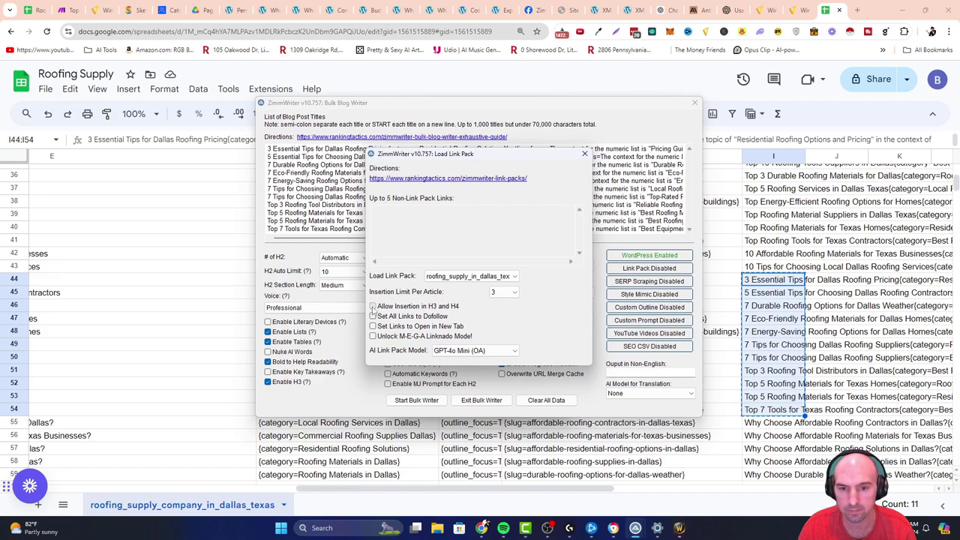
{"action": "left_click", "coordinate": [373, 307]}
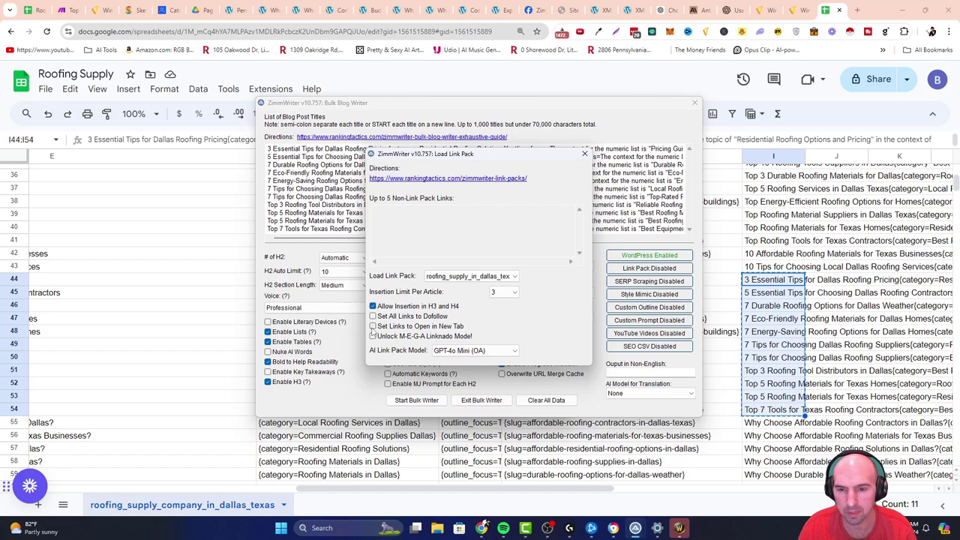
{"action": "left_click", "coordinate": [372, 316]}
{"action": "left_click", "coordinate": [372, 326]}
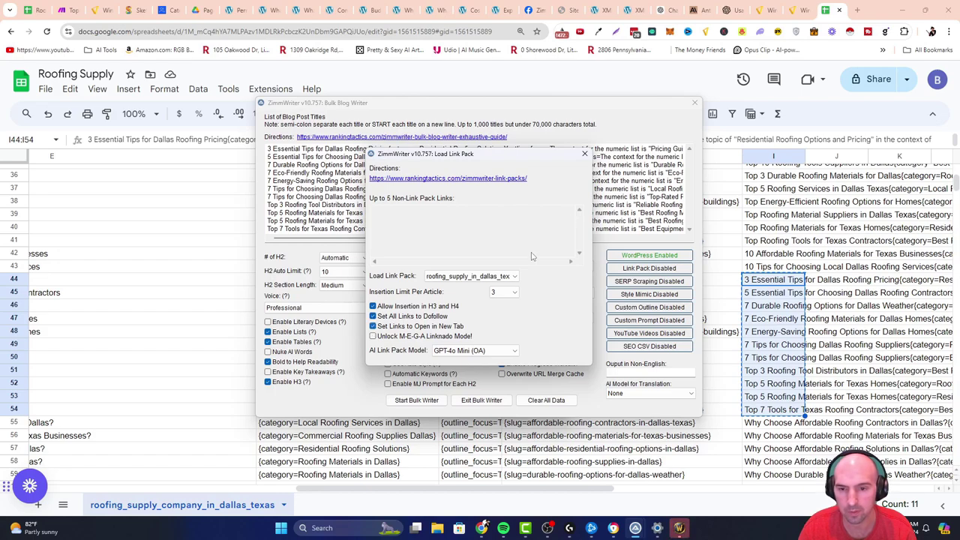
{"action": "left_click", "coordinate": [584, 153]}
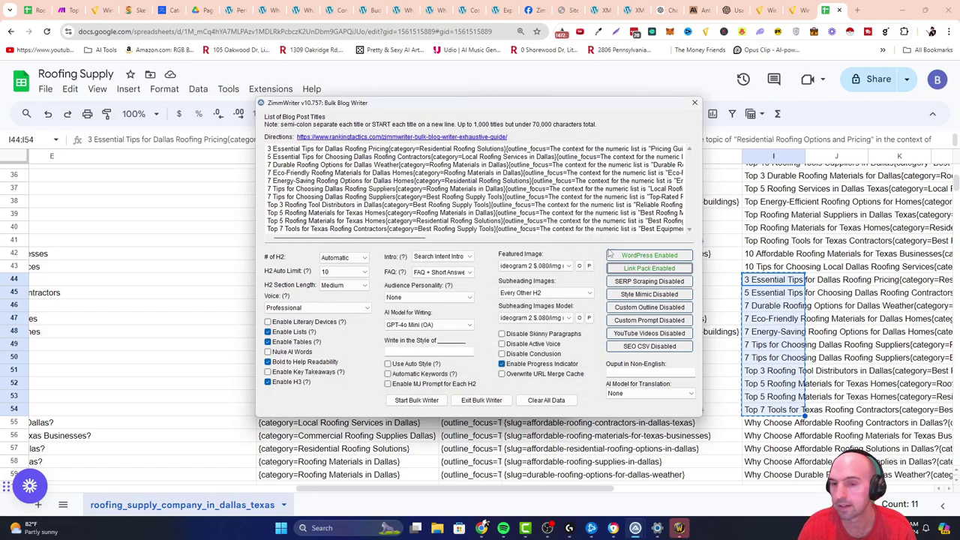
{"action": "left_click", "coordinate": [649, 281]}
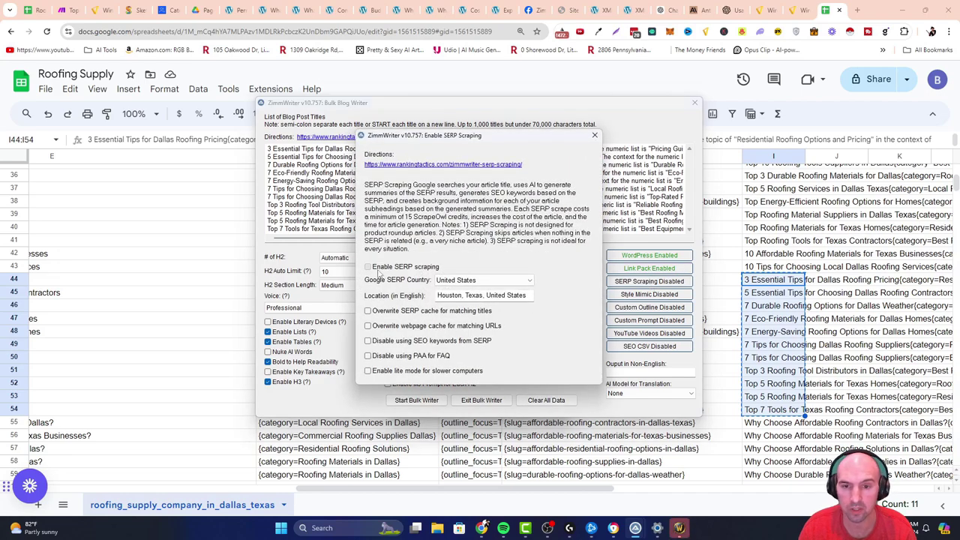
Enable SERP scraping, leaving the Custom Outline and YouTube Videos settings unchanged.
{"action": "left_click", "coordinate": [369, 267]}
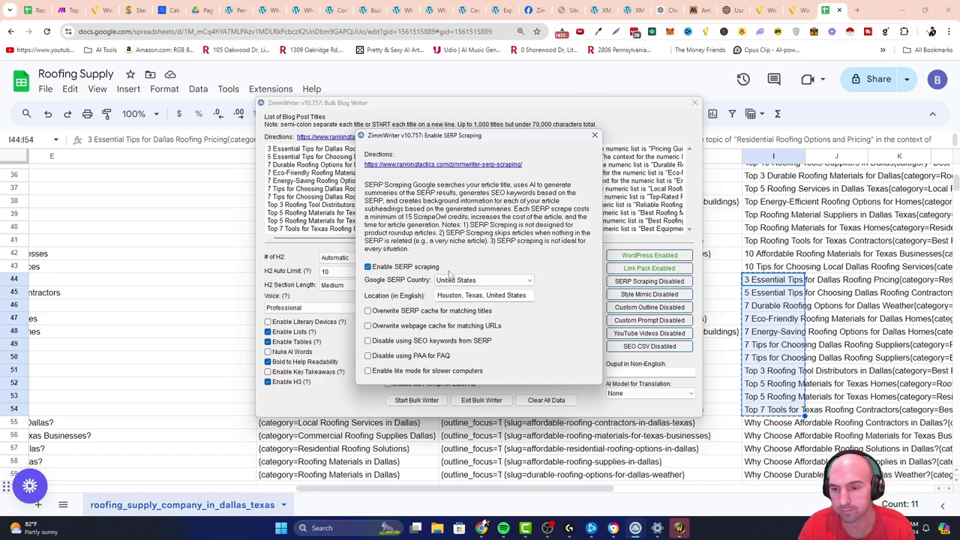
{"action": "left_click", "coordinate": [595, 135]}
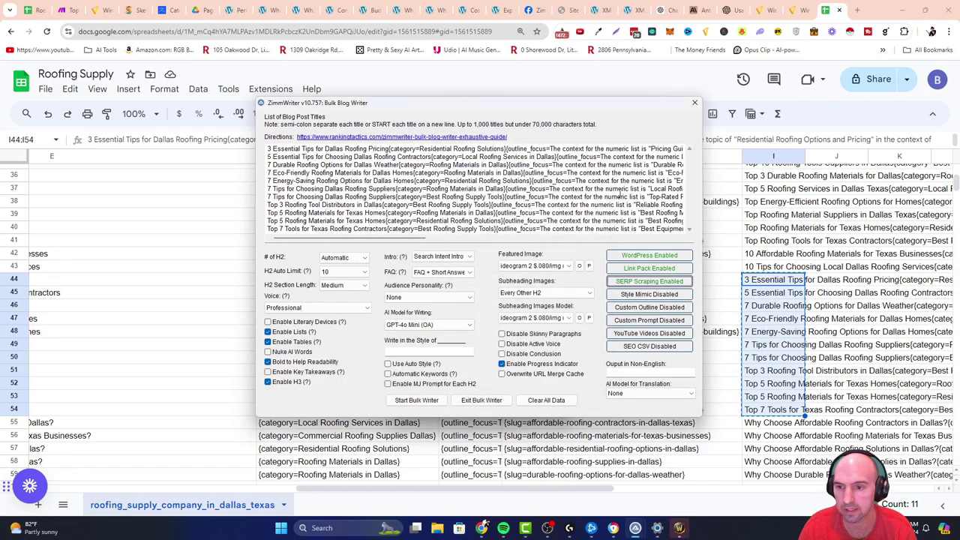
{"action": "left_click", "coordinate": [642, 309]}
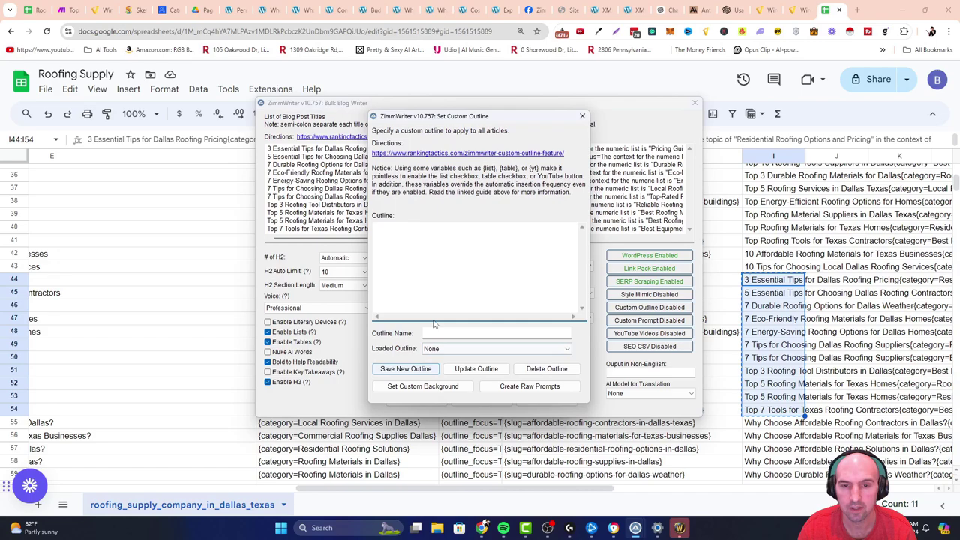
{"action": "left_click", "coordinate": [583, 117]}
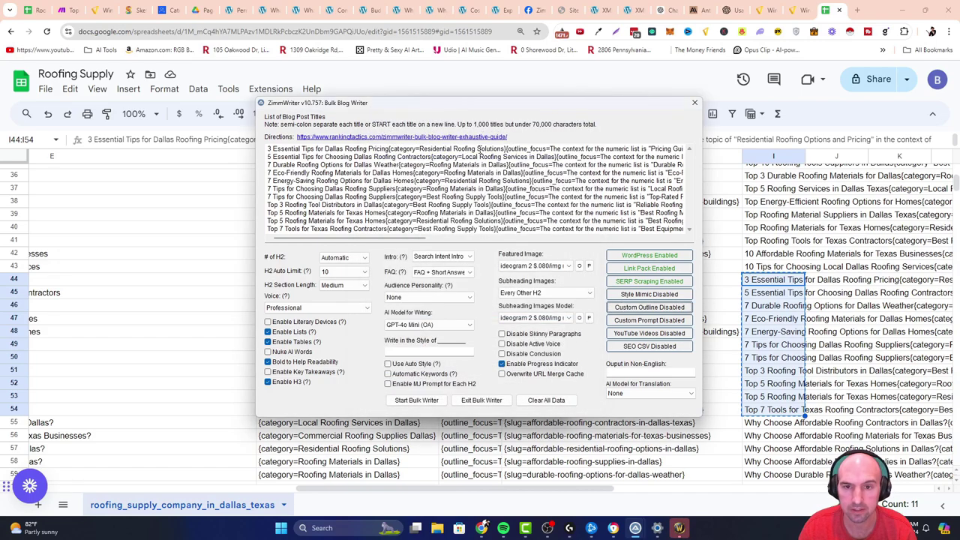
{"action": "left_click", "coordinate": [634, 333]}
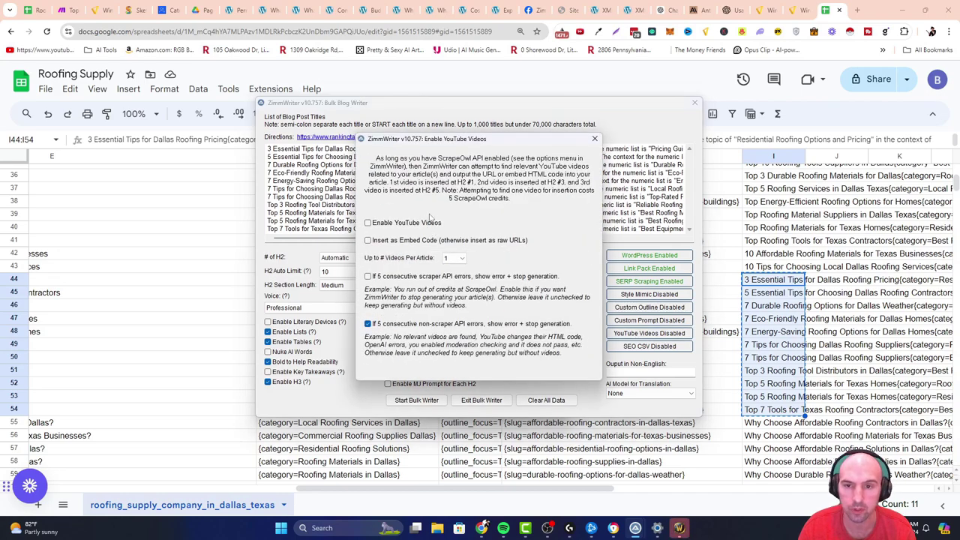
{"action": "left_click", "coordinate": [595, 140]}
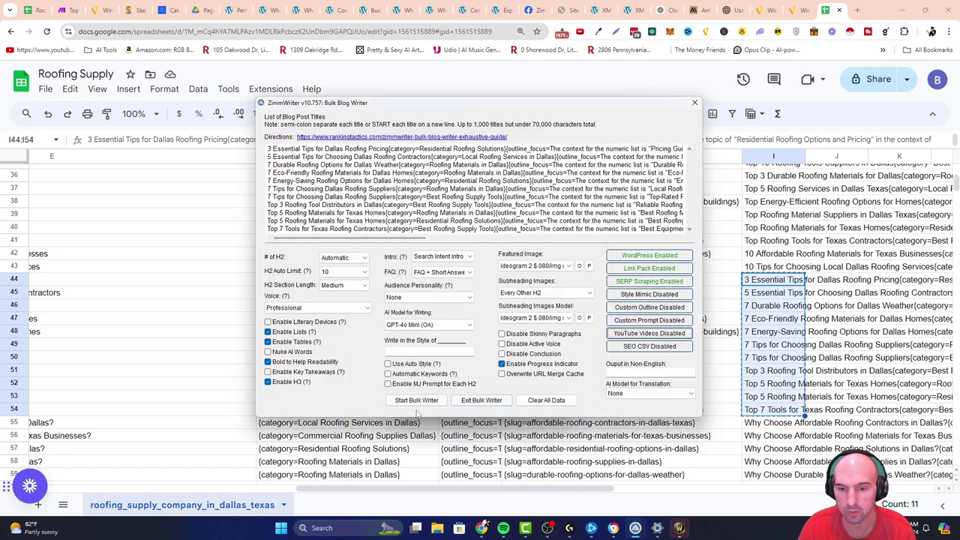
Start the bulk writer for the 11 listed Dallas roofing articles and confirm.
{"action": "left_click", "coordinate": [419, 403]}
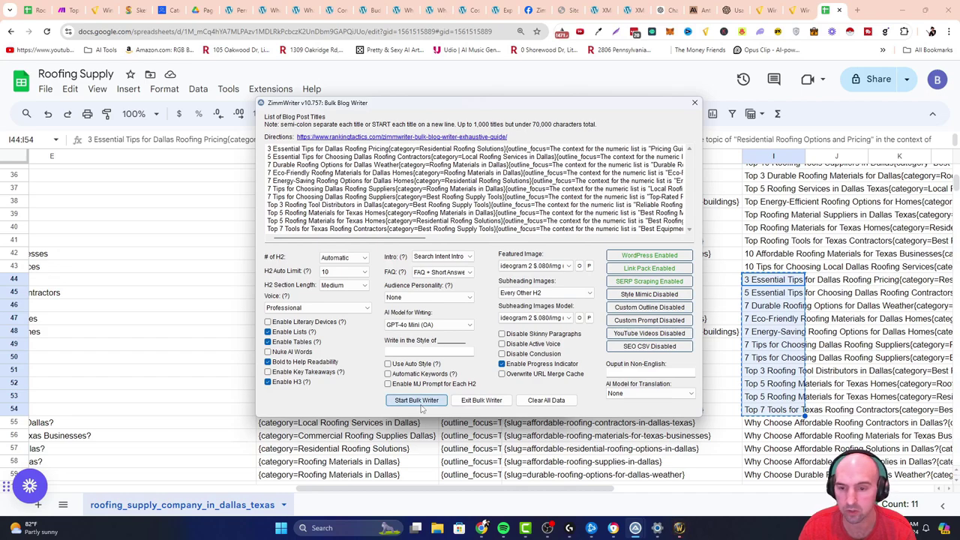
{"action": "left_click", "coordinate": [480, 170]}
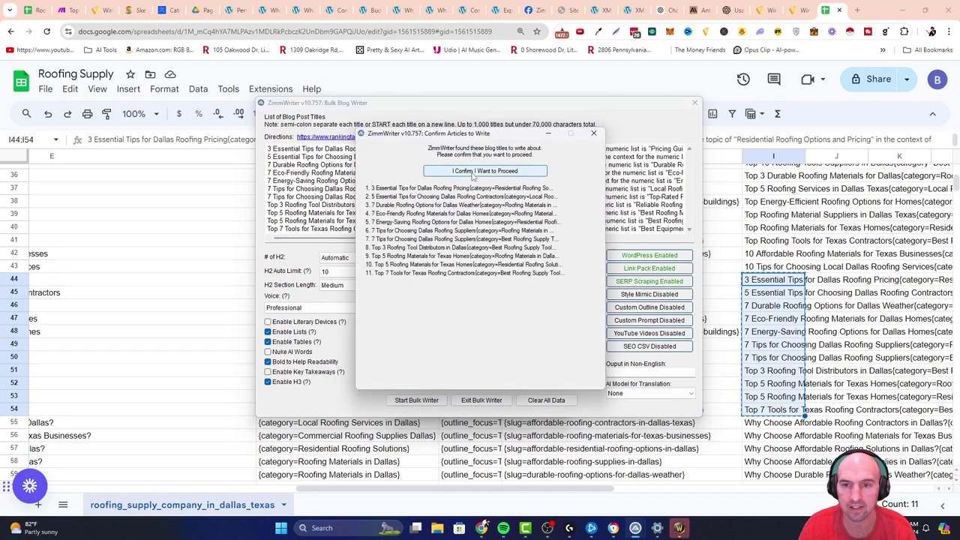
{"action": "left_click", "coordinate": [548, 340]}
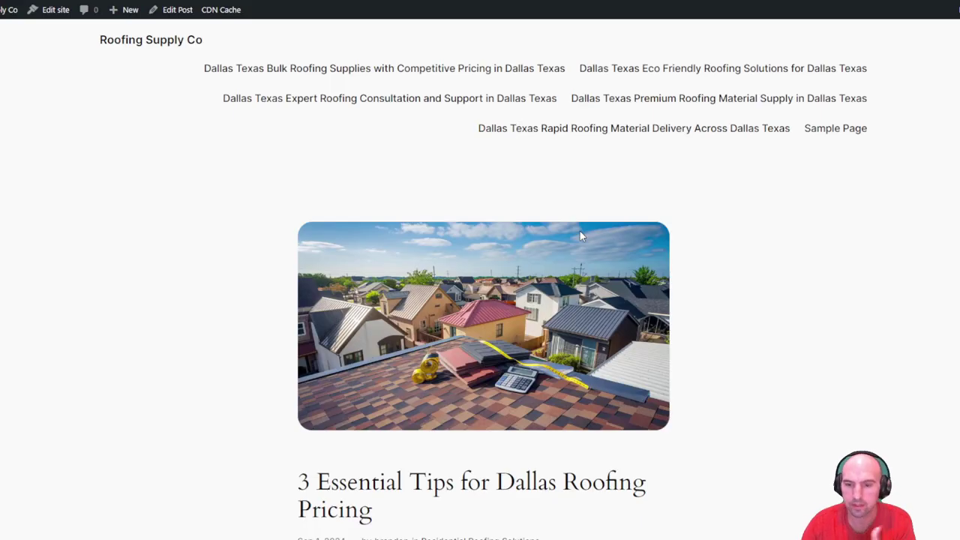
Scroll through the live FAQ post, selecting its title text along the way.
{"action": "scroll", "coordinate": [508, 272], "scroll_direction": "down", "scroll_amount": 3}
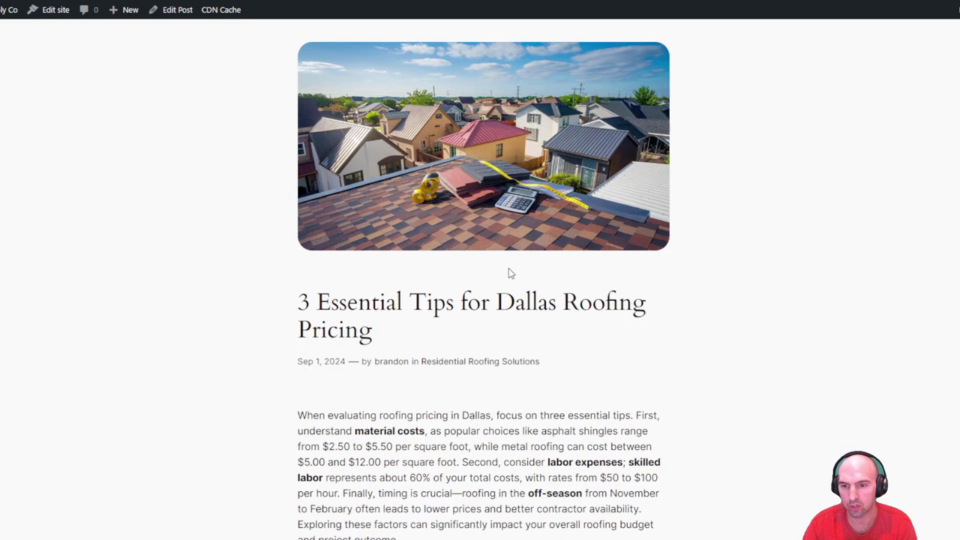
{"action": "scroll", "coordinate": [509, 274], "scroll_direction": "down", "scroll_amount": 2}
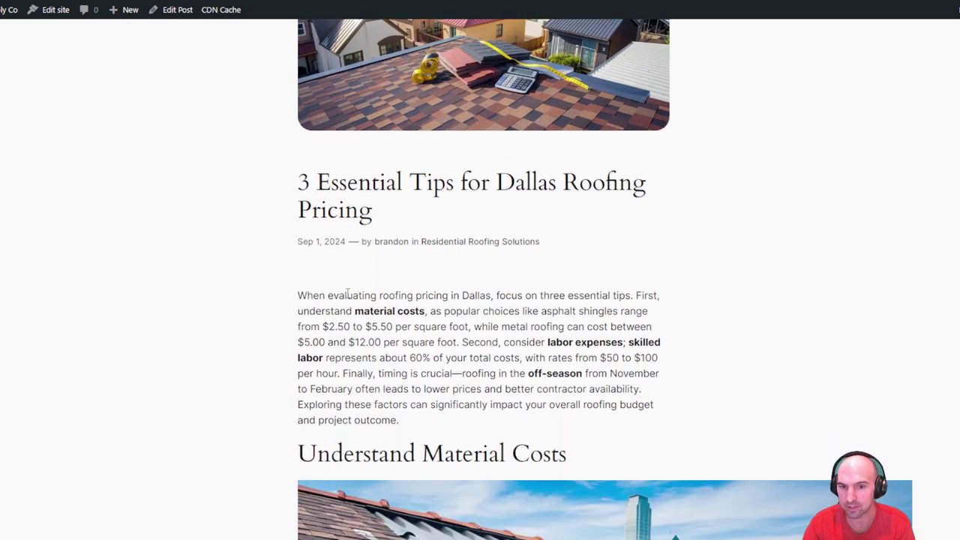
{"action": "scroll", "coordinate": [347, 294], "scroll_direction": "down", "scroll_amount": 2}
{"action": "scroll", "coordinate": [430, 213], "scroll_direction": "up", "scroll_amount": 5}
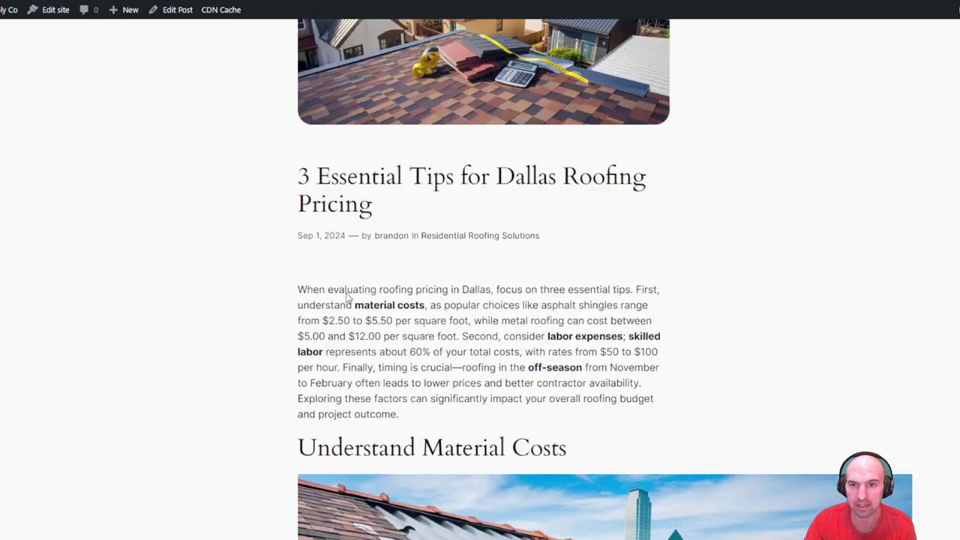
{"action": "scroll", "coordinate": [462, 273], "scroll_direction": "down", "scroll_amount": 1}
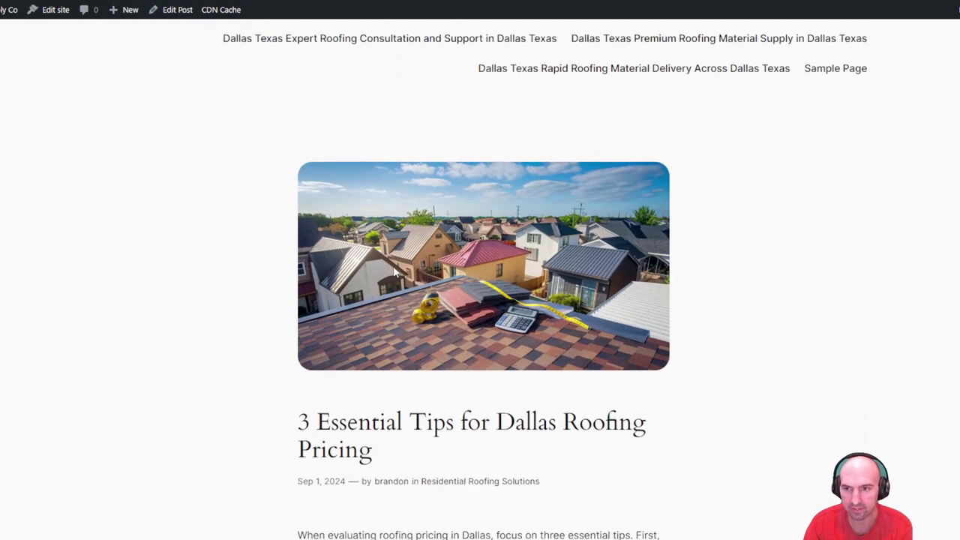
{"action": "scroll", "coordinate": [395, 272], "scroll_direction": "down", "scroll_amount": 4}
{"action": "left_click_drag", "start_coordinate": [278, 186], "coordinate": [448, 210]}
{"action": "scroll", "coordinate": [443, 244], "scroll_direction": "down", "scroll_amount": 3}
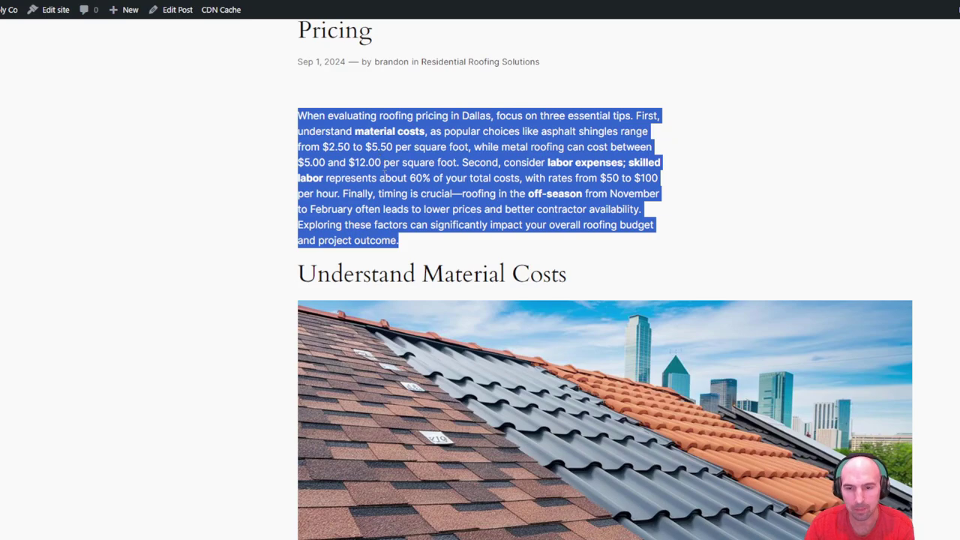
{"action": "scroll", "coordinate": [385, 176], "scroll_direction": "down", "scroll_amount": 2}
{"action": "scroll", "coordinate": [456, 270], "scroll_direction": "down", "scroll_amount": 4}
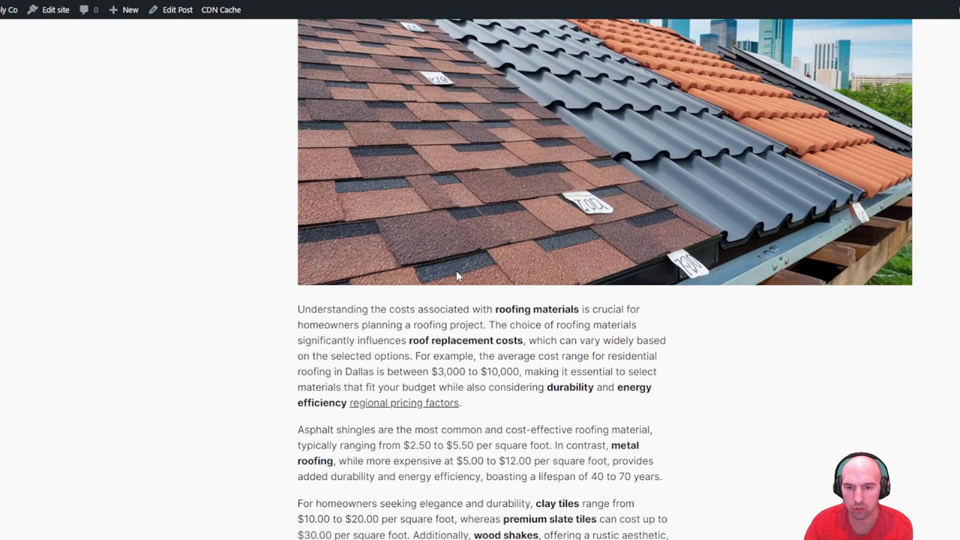
{"action": "scroll", "coordinate": [456, 270], "scroll_direction": "up", "scroll_amount": 7}
{"action": "scroll", "coordinate": [452, 243], "scroll_direction": "down", "scroll_amount": 4}
{"action": "scroll", "coordinate": [453, 249], "scroll_direction": "down", "scroll_amount": 3}
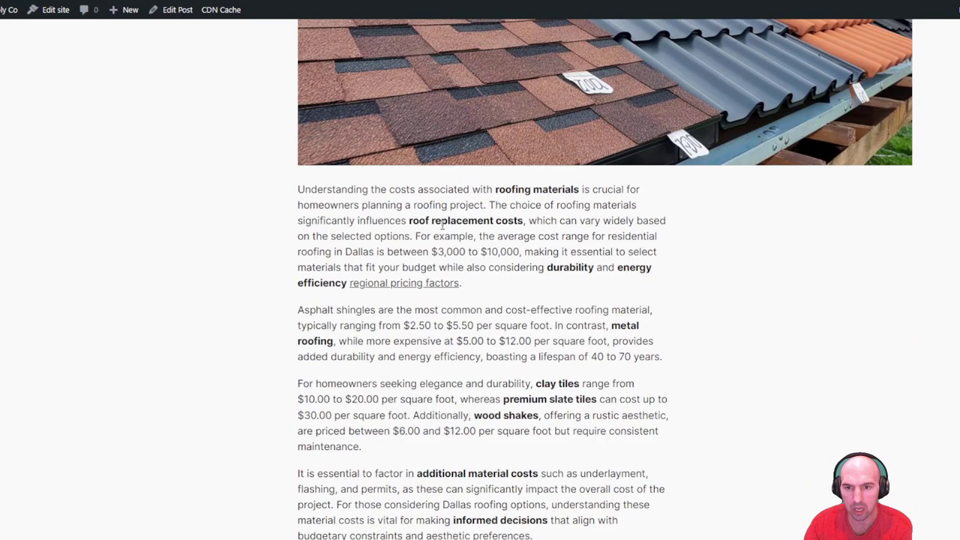
{"action": "left_click_drag", "start_coordinate": [406, 205], "coordinate": [547, 519]}
{"action": "scroll", "coordinate": [527, 450], "scroll_direction": "down", "scroll_amount": 2}
{"action": "scroll", "coordinate": [528, 450], "scroll_direction": "down", "scroll_amount": 10}
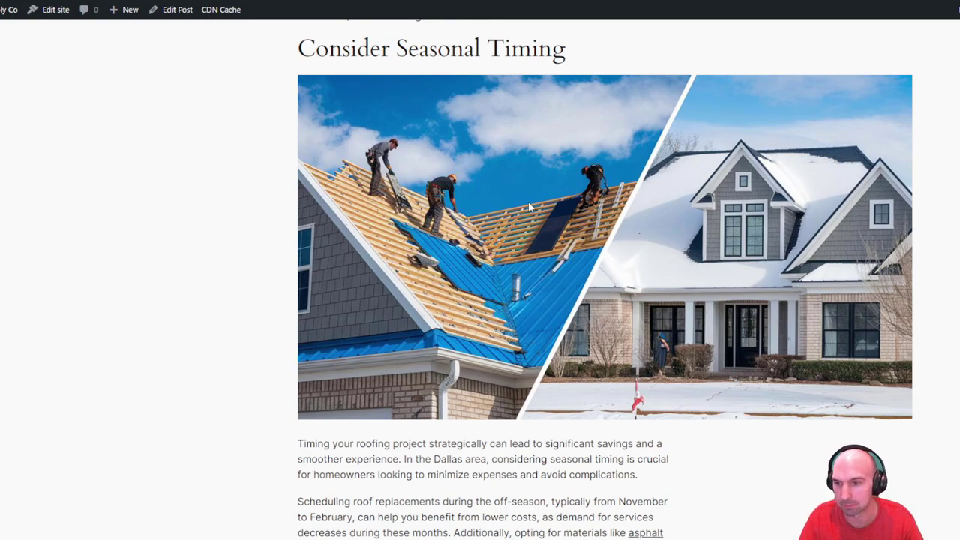
Review the 'What Are Dallas Residential Roofing Prices' post, highlighting the roof replacement cost figures.
{"action": "scroll", "coordinate": [547, 266], "scroll_direction": "down", "scroll_amount": 10}
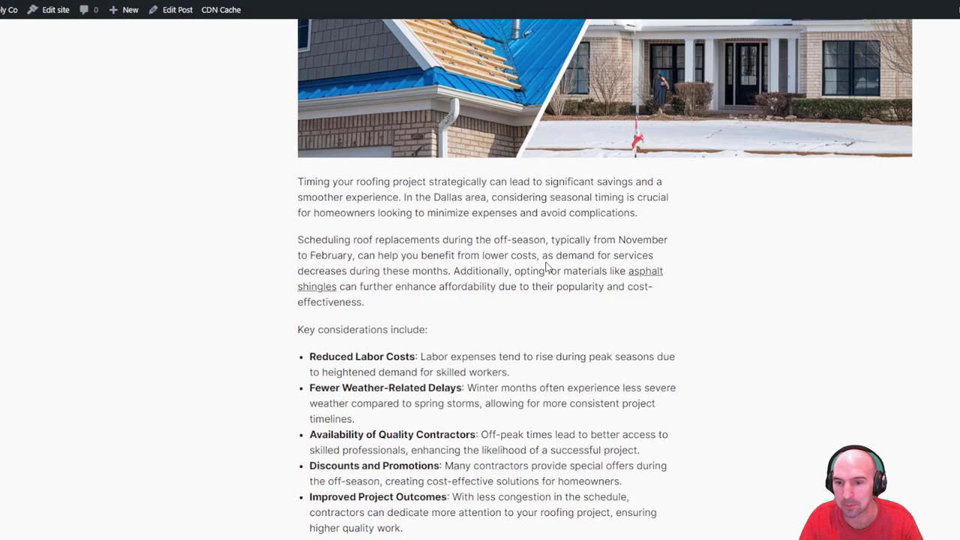
{"action": "scroll", "coordinate": [548, 266], "scroll_direction": "down", "scroll_amount": 6}
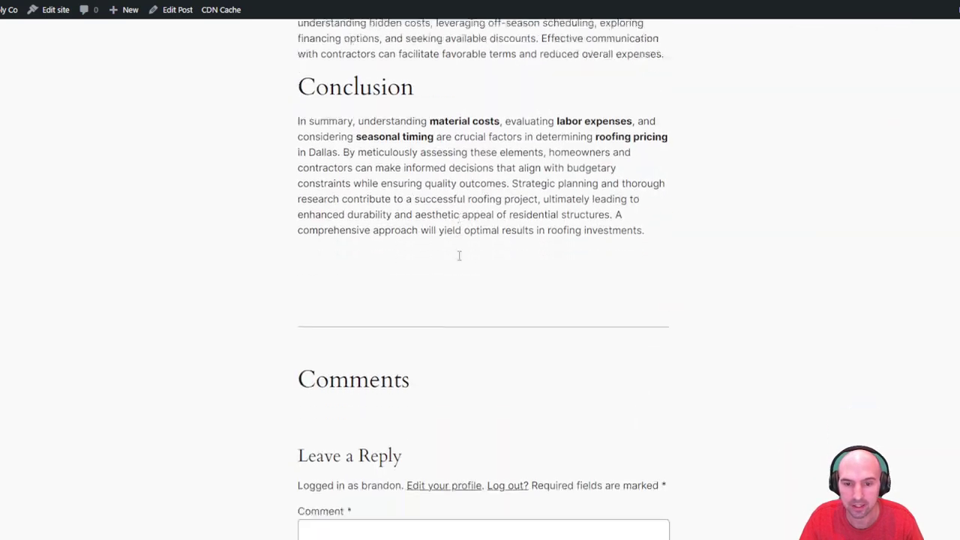
{"action": "scroll", "coordinate": [376, 257], "scroll_direction": "up", "scroll_amount": 5}
{"action": "scroll", "coordinate": [377, 257], "scroll_direction": "up", "scroll_amount": 5}
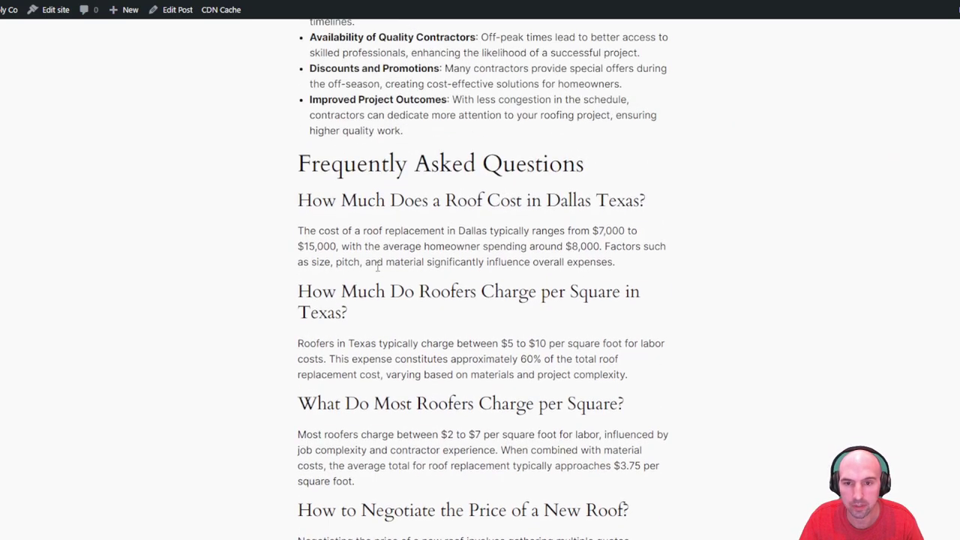
{"action": "left_click_drag", "start_coordinate": [318, 231], "coordinate": [435, 248]}
{"action": "scroll", "coordinate": [795, 79], "scroll_direction": "up", "scroll_amount": 20}
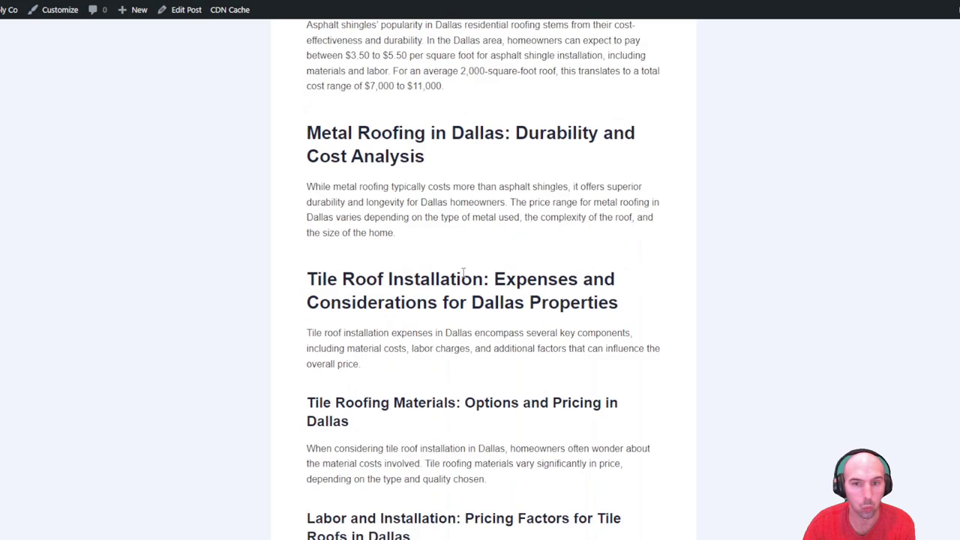
Scroll the roofing prices post to reach '5 Essential Tips for Choosing Dallas Roofing Contractors'.
{"action": "scroll", "coordinate": [457, 274], "scroll_direction": "up", "scroll_amount": 15}
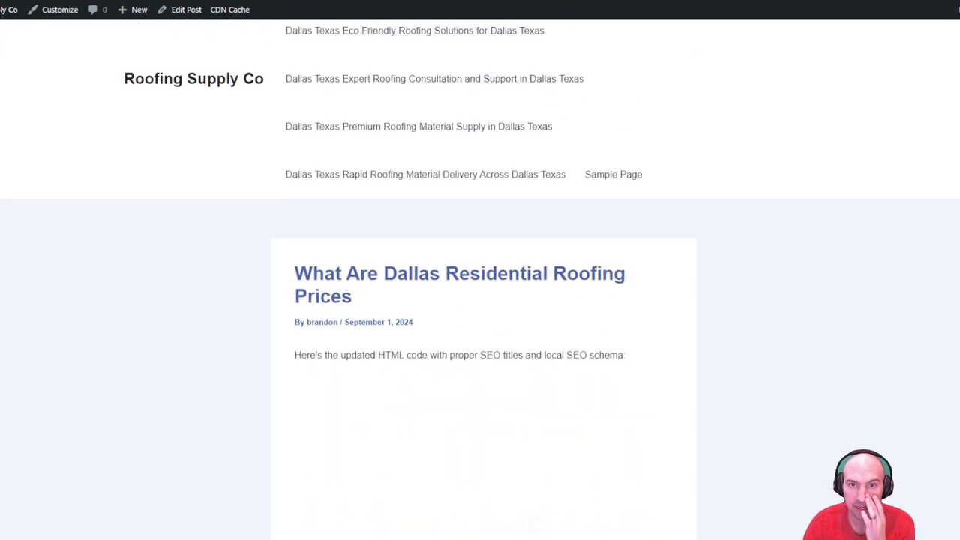
{"action": "scroll", "coordinate": [421, 150], "scroll_direction": "down", "scroll_amount": 15}
{"action": "scroll", "coordinate": [450, 154], "scroll_direction": "up", "scroll_amount": 15}
{"action": "scroll", "coordinate": [464, 226], "scroll_direction": "down", "scroll_amount": 3}
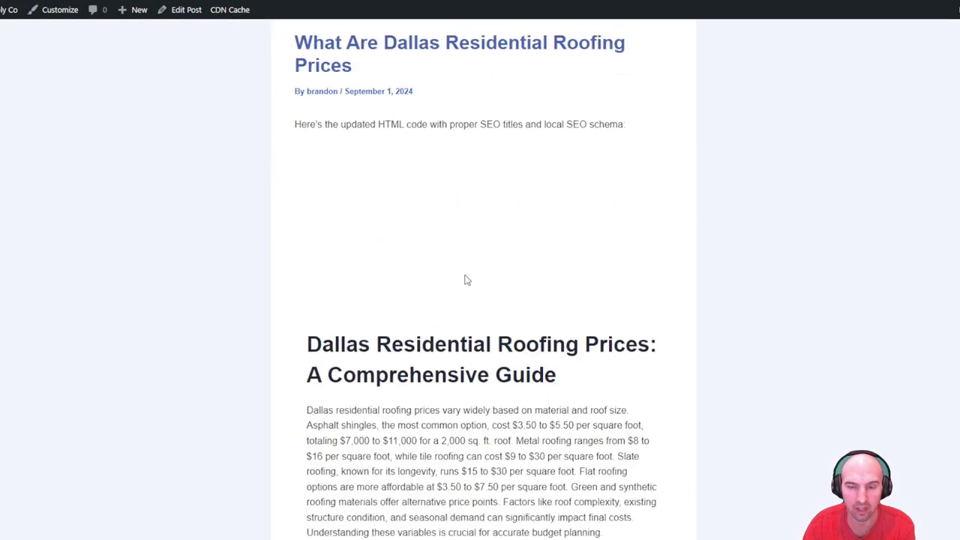
{"action": "scroll", "coordinate": [474, 157], "scroll_direction": "up", "scroll_amount": 5}
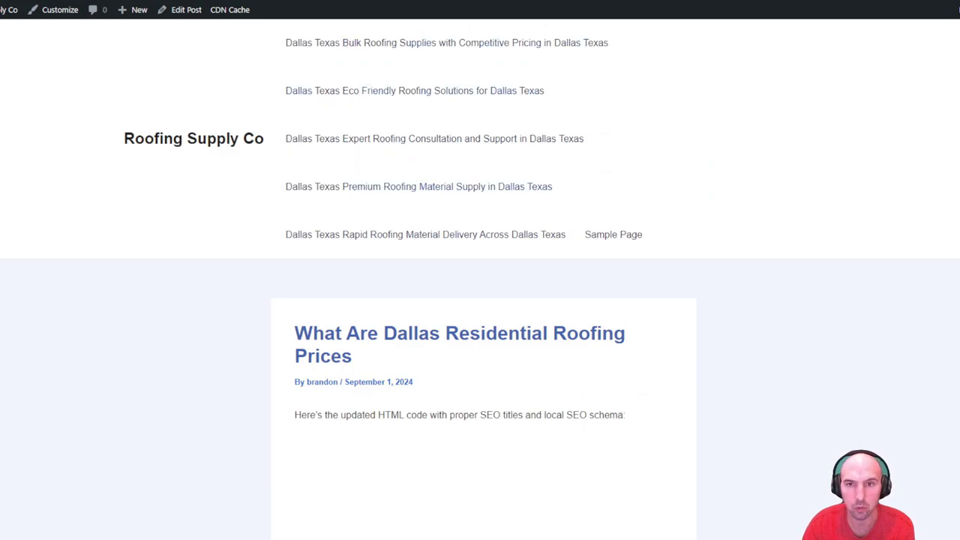
{"action": "scroll", "coordinate": [420, 75], "scroll_direction": "down", "scroll_amount": 8}
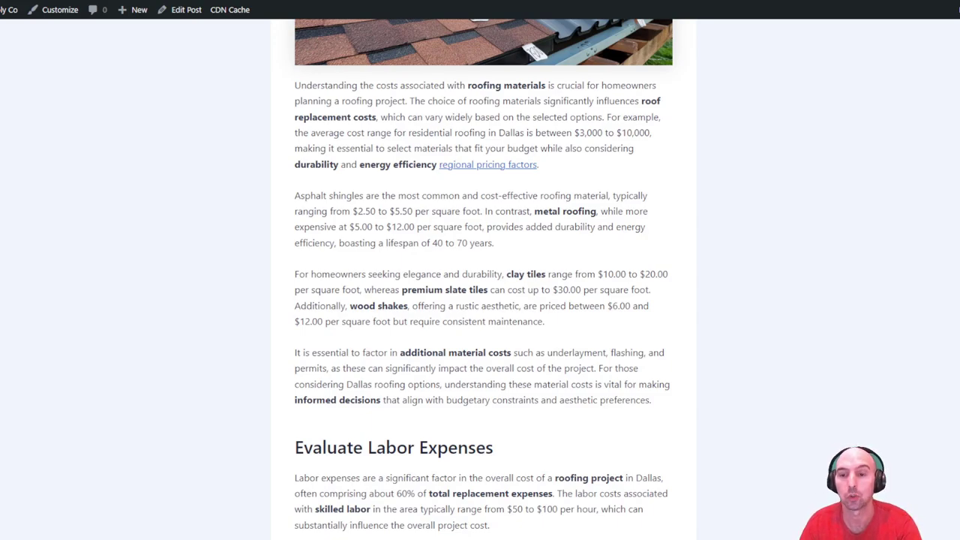
{"action": "scroll", "coordinate": [443, 150], "scroll_direction": "up", "scroll_amount": 20}
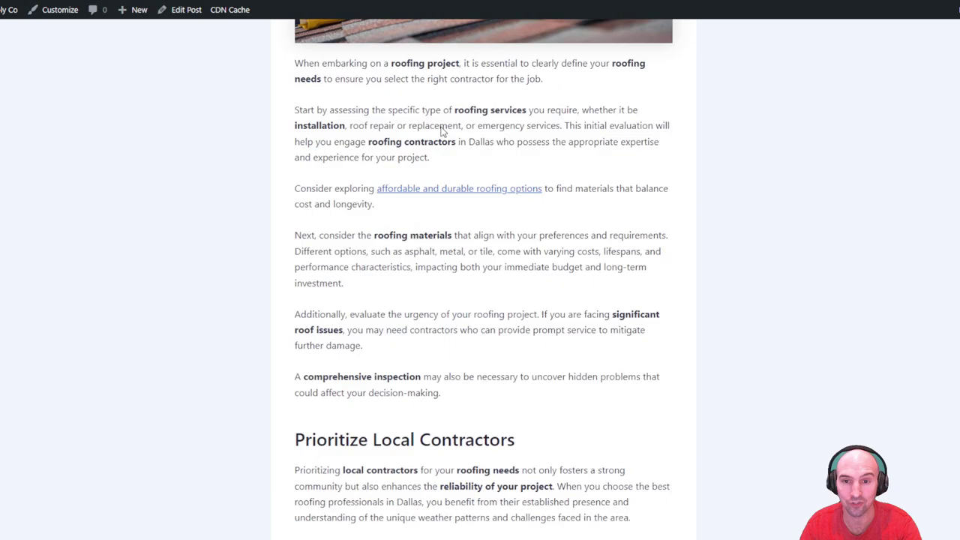
{"action": "scroll", "coordinate": [443, 199], "scroll_direction": "down", "scroll_amount": 15}
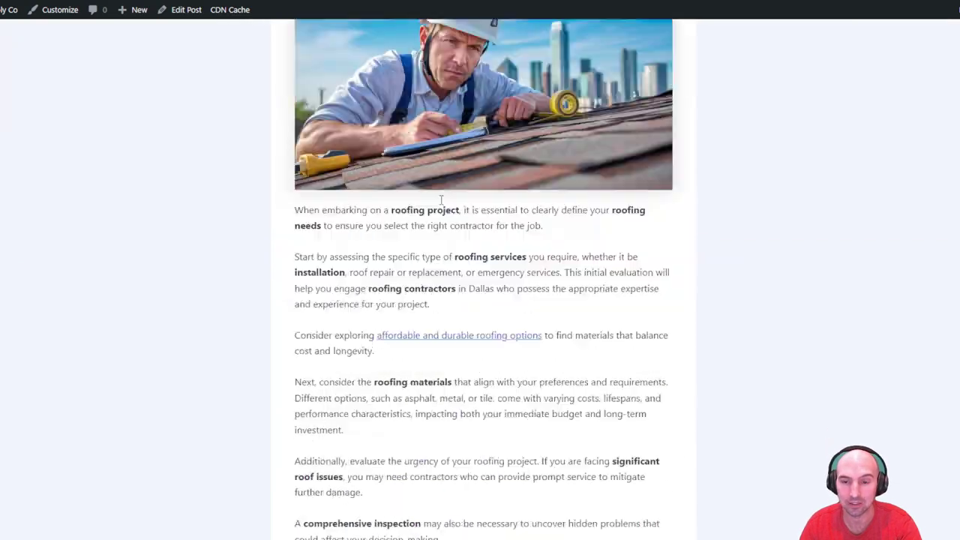
{"action": "scroll", "coordinate": [480, 277], "scroll_direction": "down", "scroll_amount": 15}
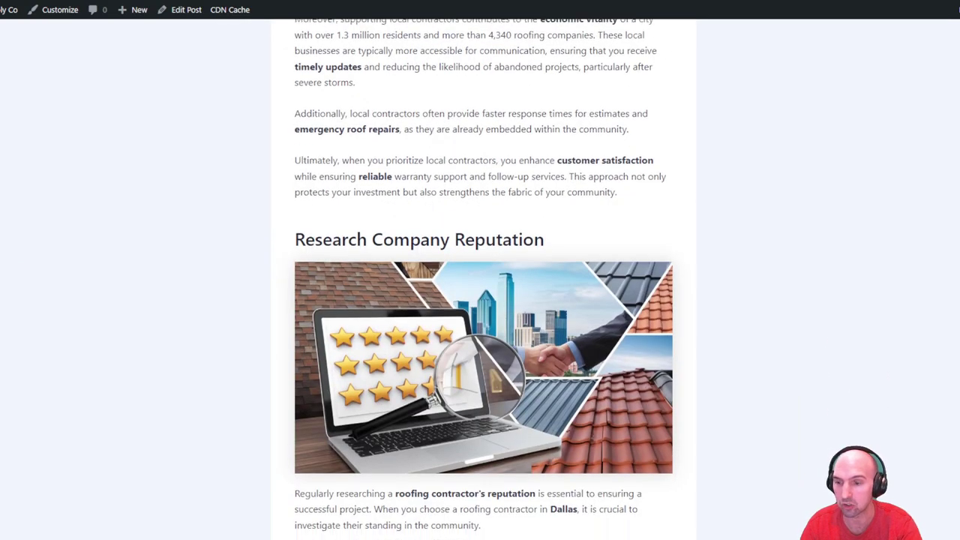
{"action": "scroll", "coordinate": [480, 278], "scroll_direction": "up", "scroll_amount": 20}
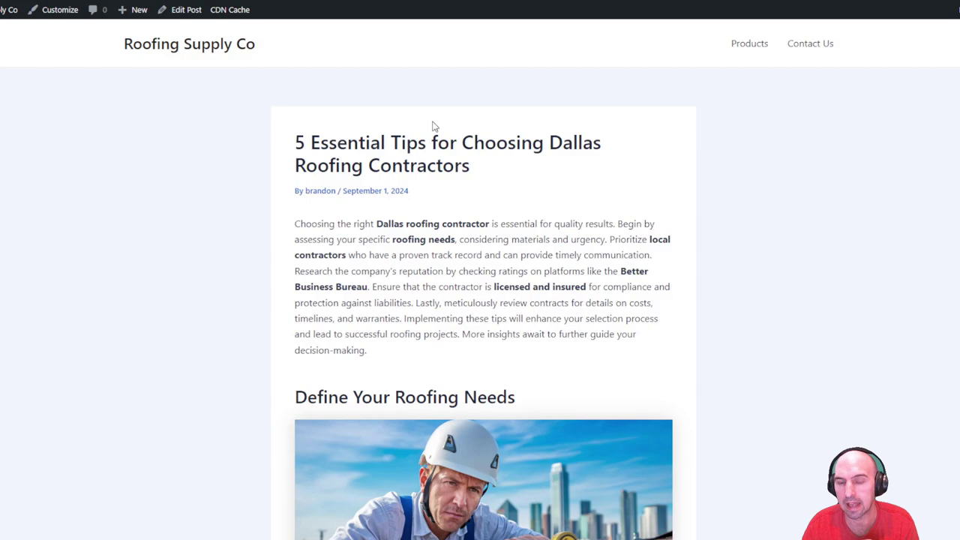
Scroll the contractor tips post's internal links to reach '7 Energy-Saving Roofing Options for Dallas Homes'.
{"action": "scroll", "coordinate": [411, 325], "scroll_direction": "down", "scroll_amount": 2}
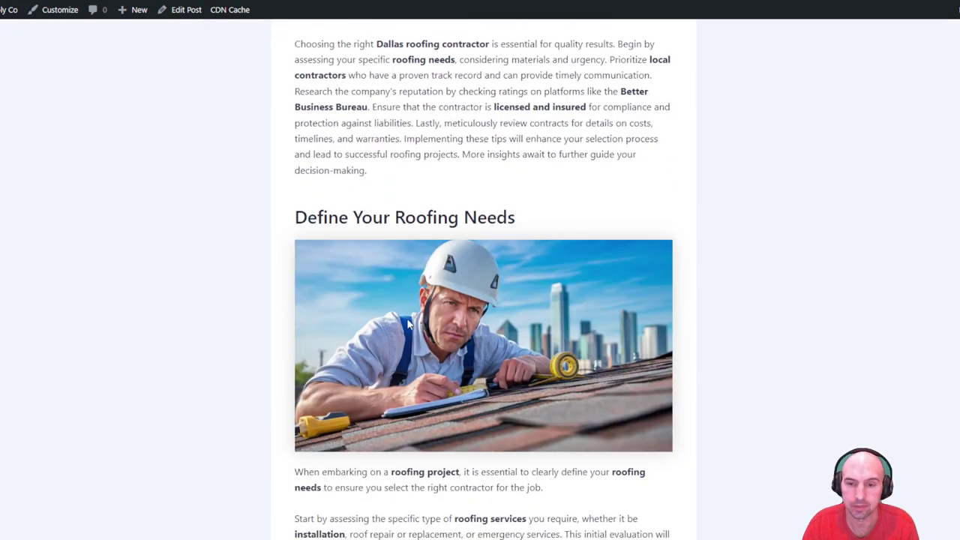
{"action": "scroll", "coordinate": [414, 334], "scroll_direction": "up", "scroll_amount": 2}
{"action": "scroll", "coordinate": [404, 190], "scroll_direction": "down", "scroll_amount": 8}
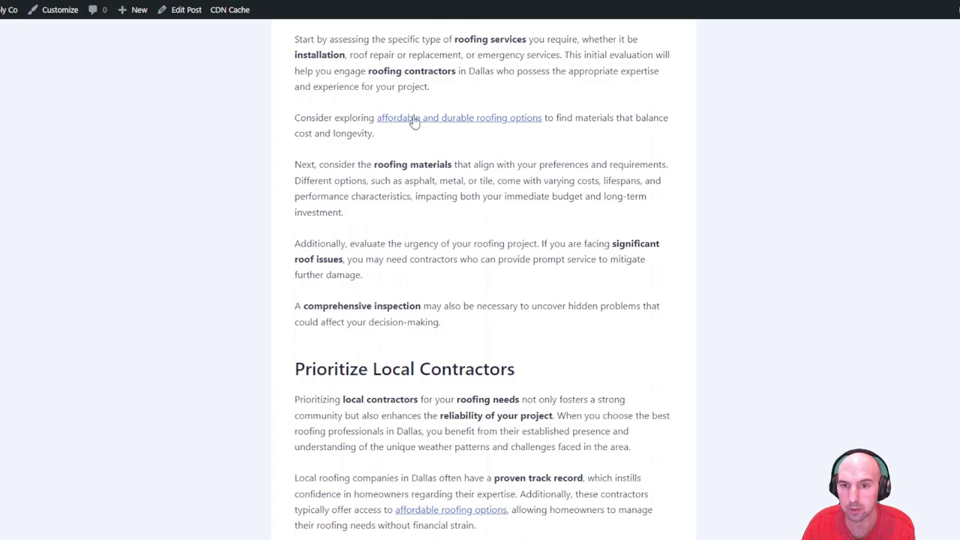
{"action": "scroll", "coordinate": [415, 195], "scroll_direction": "down", "scroll_amount": 2}
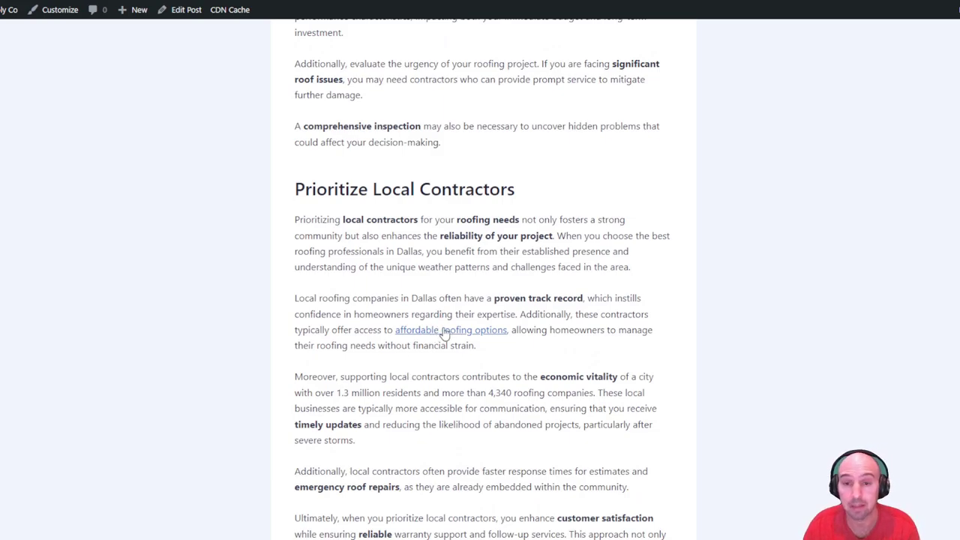
{"action": "scroll", "coordinate": [444, 332], "scroll_direction": "down", "scroll_amount": 7}
{"action": "scroll", "coordinate": [412, 321], "scroll_direction": "down", "scroll_amount": 2}
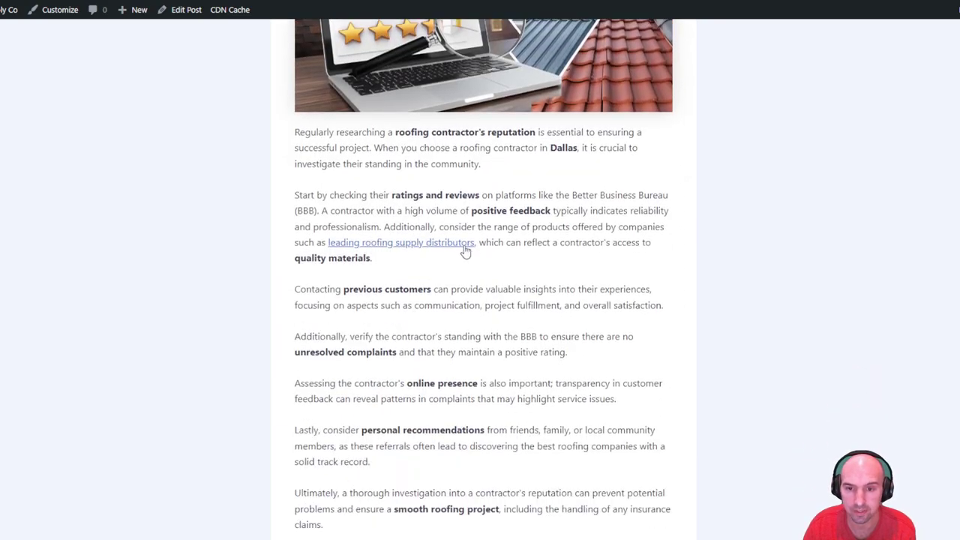
{"action": "scroll", "coordinate": [480, 281], "scroll_direction": "down", "scroll_amount": 10}
{"action": "scroll", "coordinate": [484, 291], "scroll_direction": "down", "scroll_amount": 9}
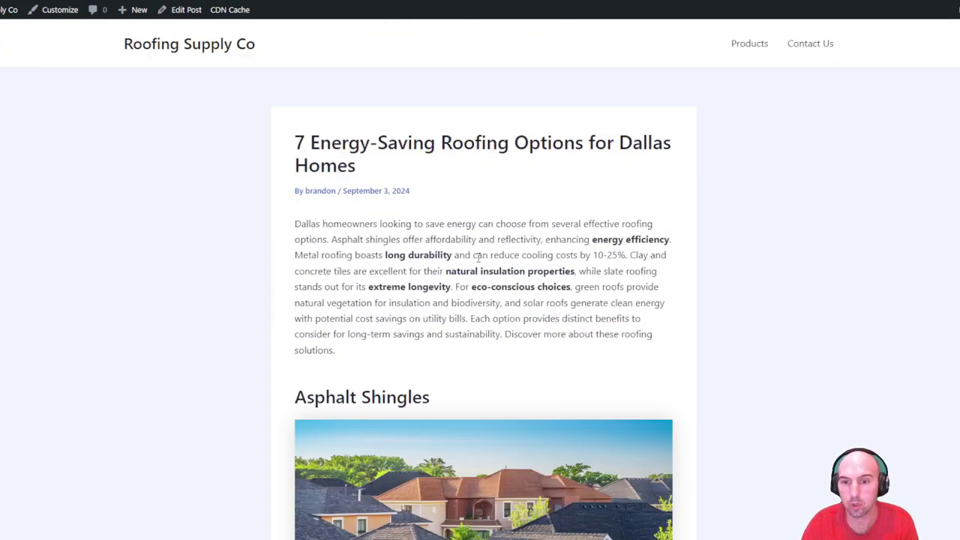
{"action": "scroll", "coordinate": [477, 256], "scroll_direction": "down", "scroll_amount": 3}
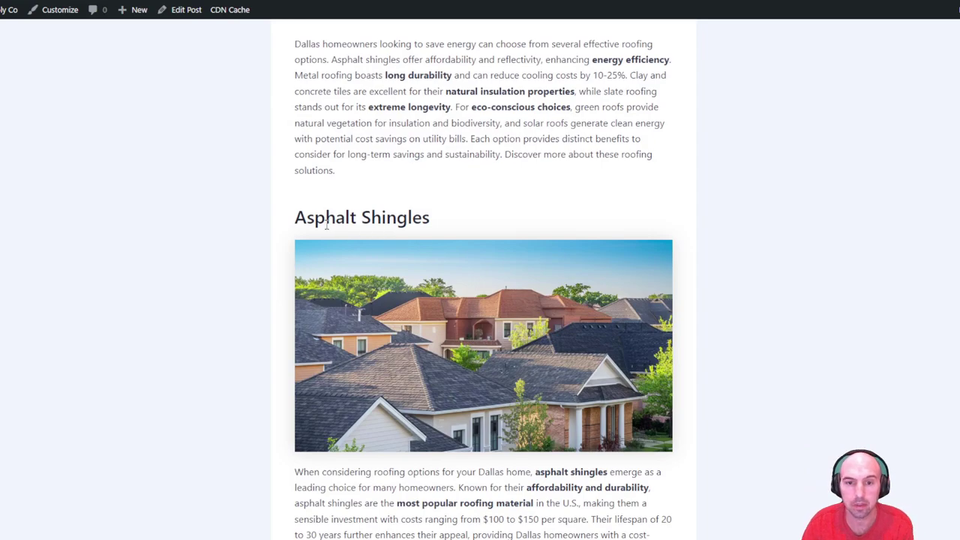
{"action": "left_click_drag", "start_coordinate": [296, 221], "coordinate": [430, 225]}
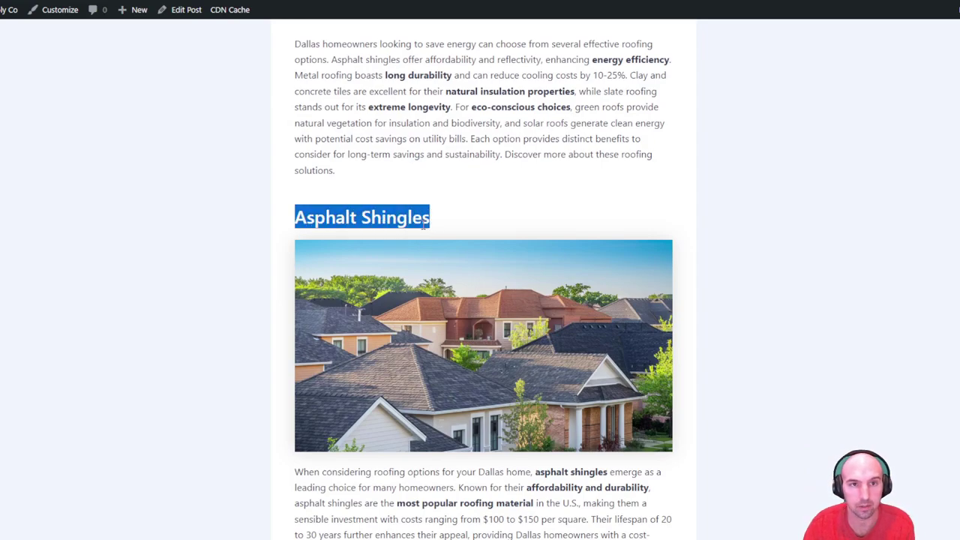
{"action": "scroll", "coordinate": [424, 227], "scroll_direction": "up", "scroll_amount": 3}
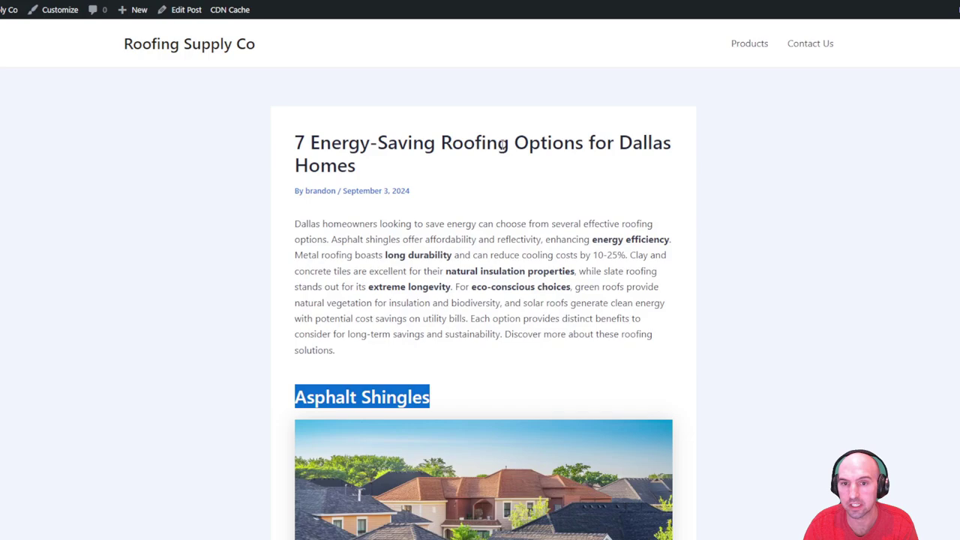
{"action": "scroll", "coordinate": [368, 259], "scroll_direction": "down", "scroll_amount": 3}
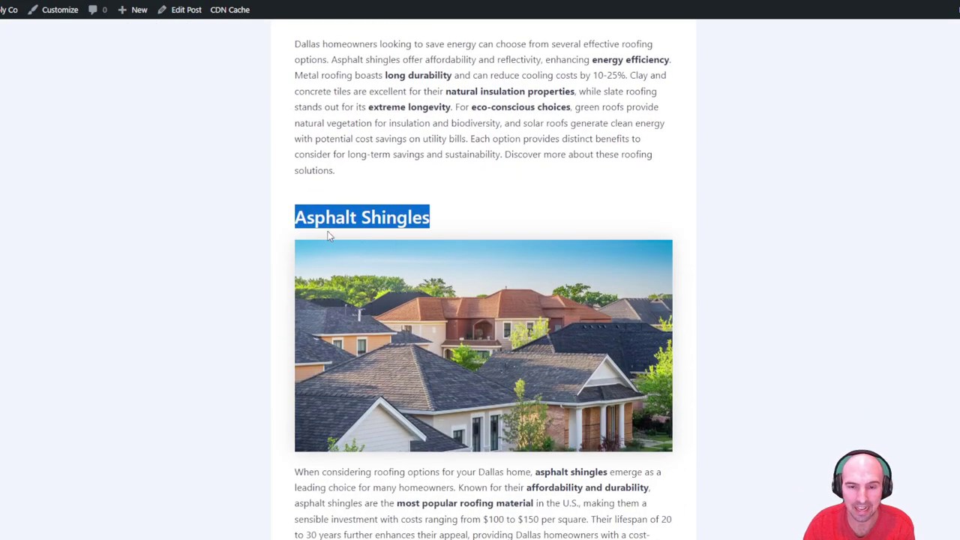
{"action": "scroll", "coordinate": [381, 352], "scroll_direction": "down", "scroll_amount": 8}
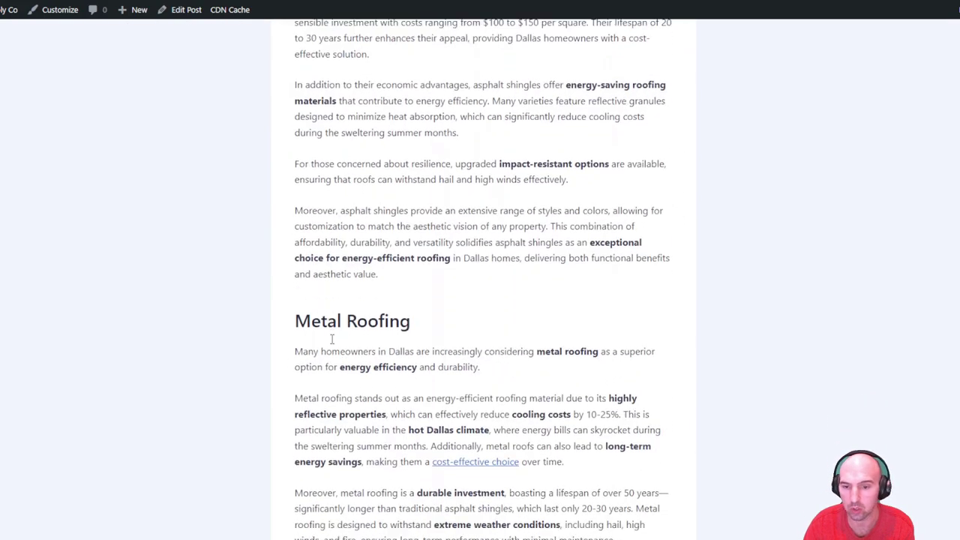
{"action": "scroll", "coordinate": [331, 339], "scroll_direction": "down", "scroll_amount": 13}
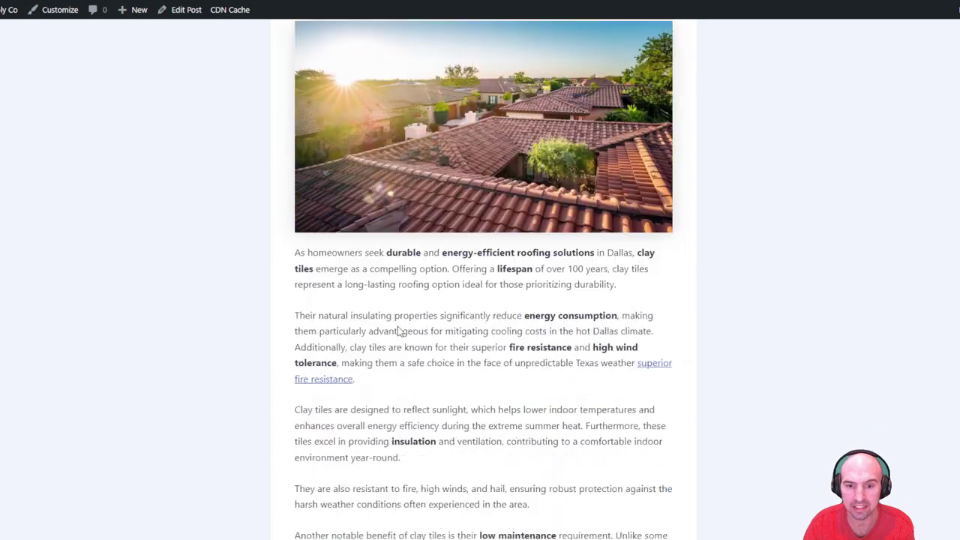
{"action": "scroll", "coordinate": [400, 331], "scroll_direction": "down", "scroll_amount": 11}
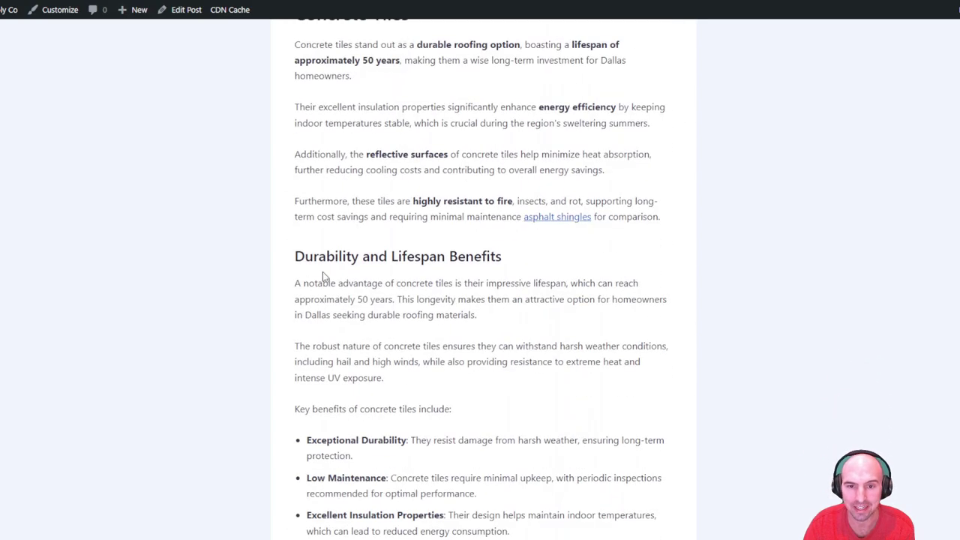
{"action": "scroll", "coordinate": [323, 274], "scroll_direction": "down", "scroll_amount": 17}
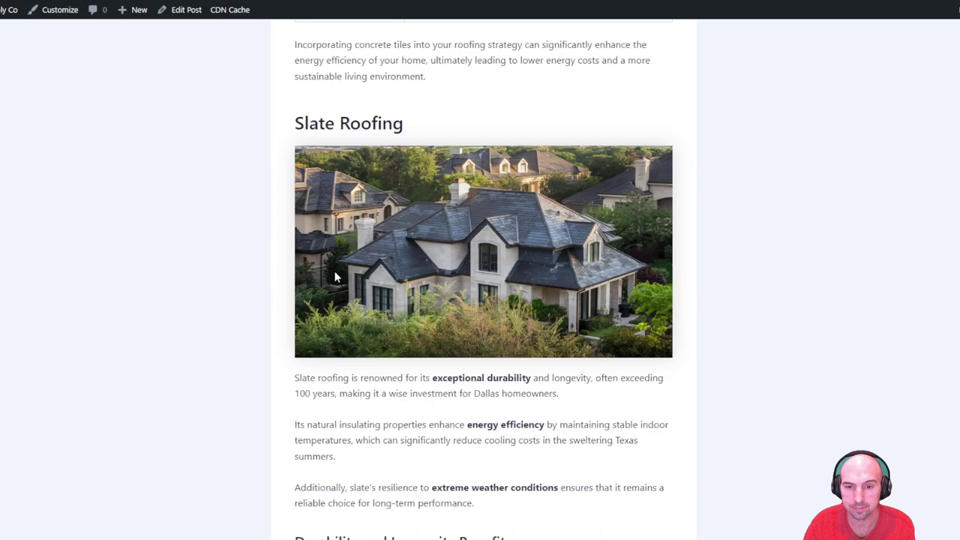
{"action": "scroll", "coordinate": [335, 277], "scroll_direction": "down", "scroll_amount": 6}
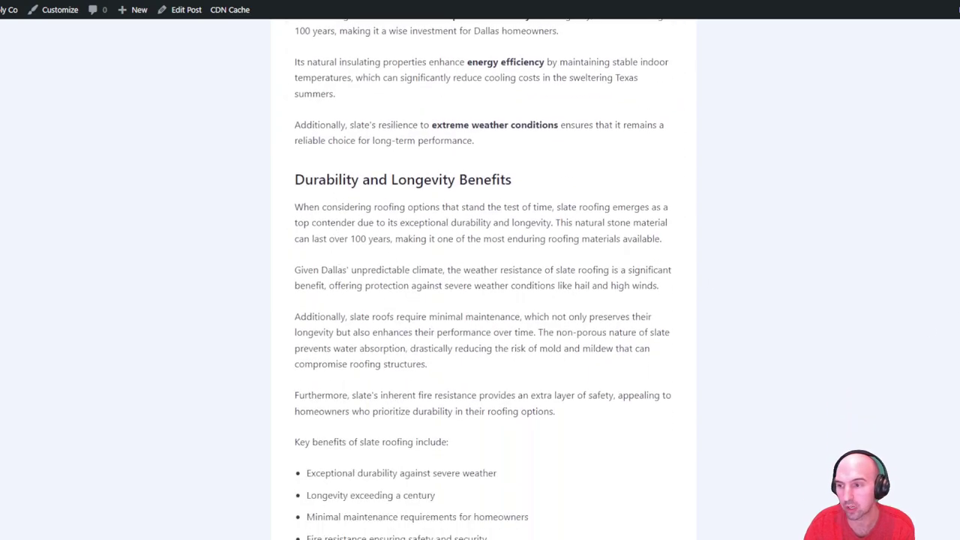
{"action": "scroll", "coordinate": [766, 110], "scroll_direction": "up", "scroll_amount": 20}
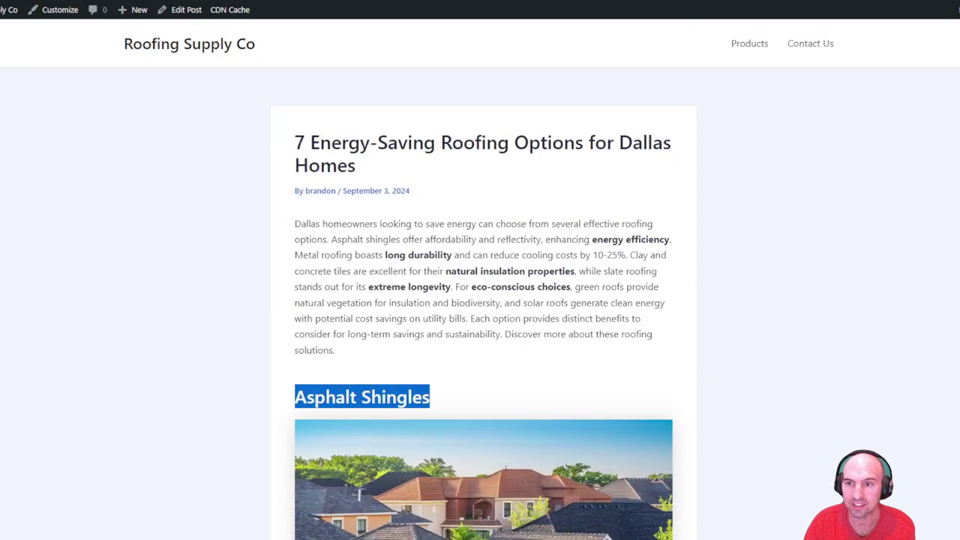